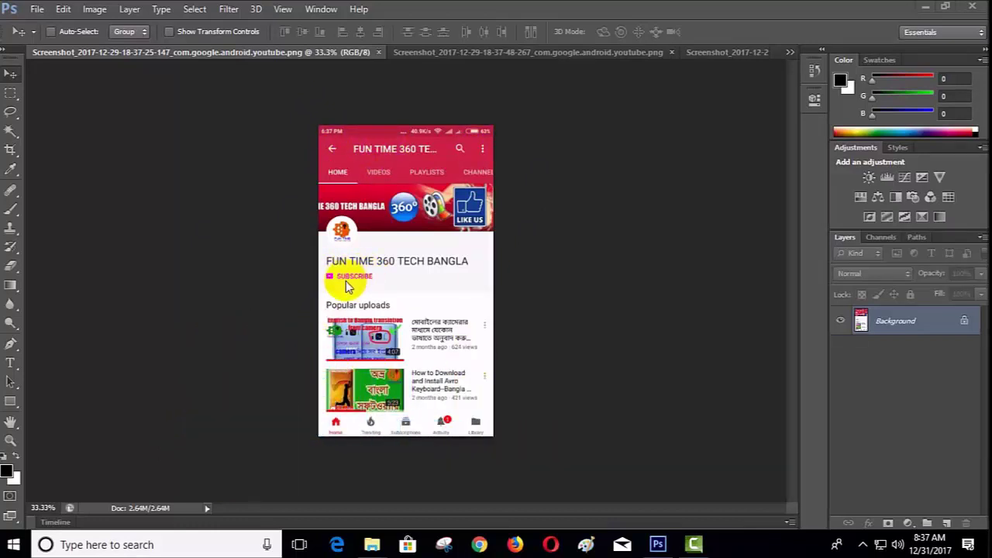
Review the open YouTube channel screenshots showing the Subscribe, Subscribed and notification-bell states
{"action": "left_click", "coordinate": [449, 52]}
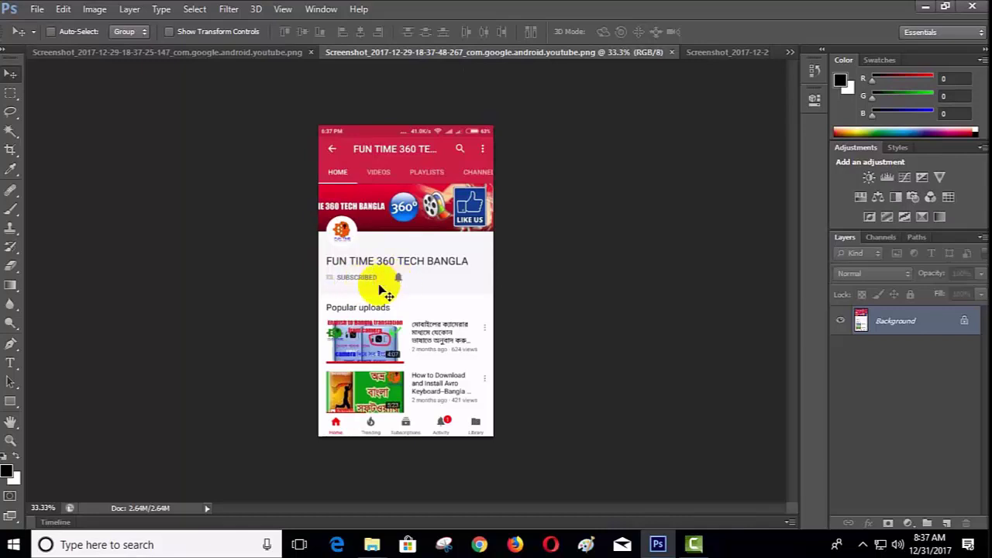
{"action": "left_click", "coordinate": [672, 141]}
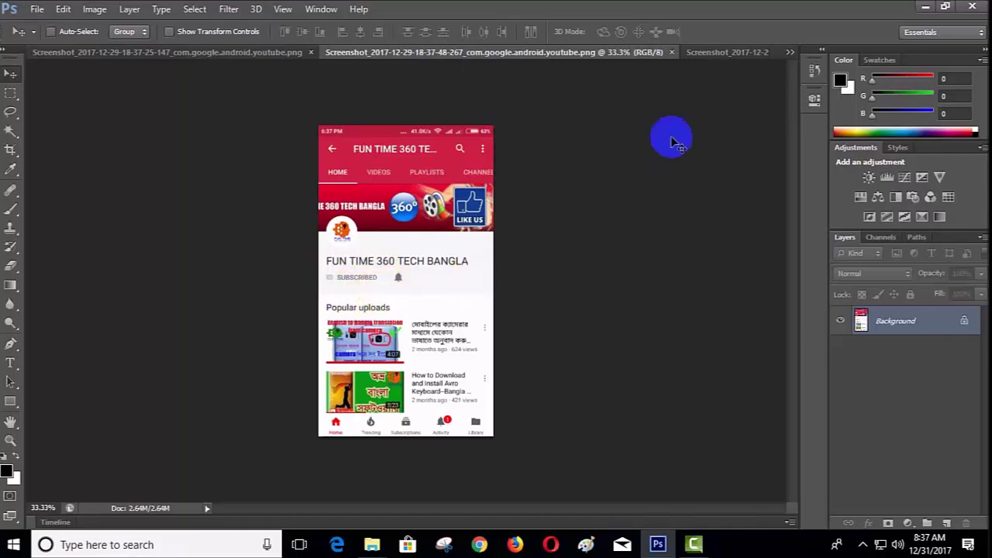
{"action": "left_click", "coordinate": [709, 52]}
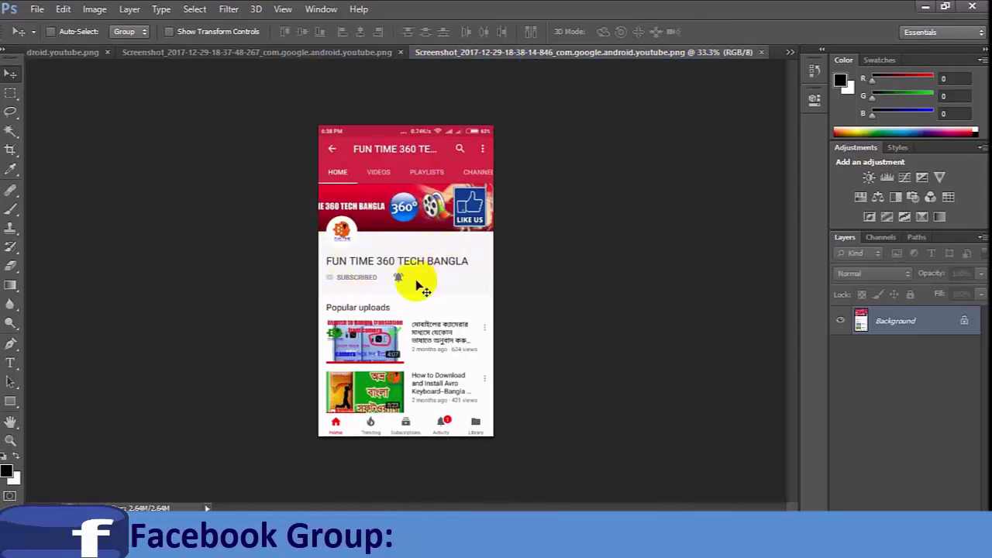
{"action": "left_click", "coordinate": [481, 147]}
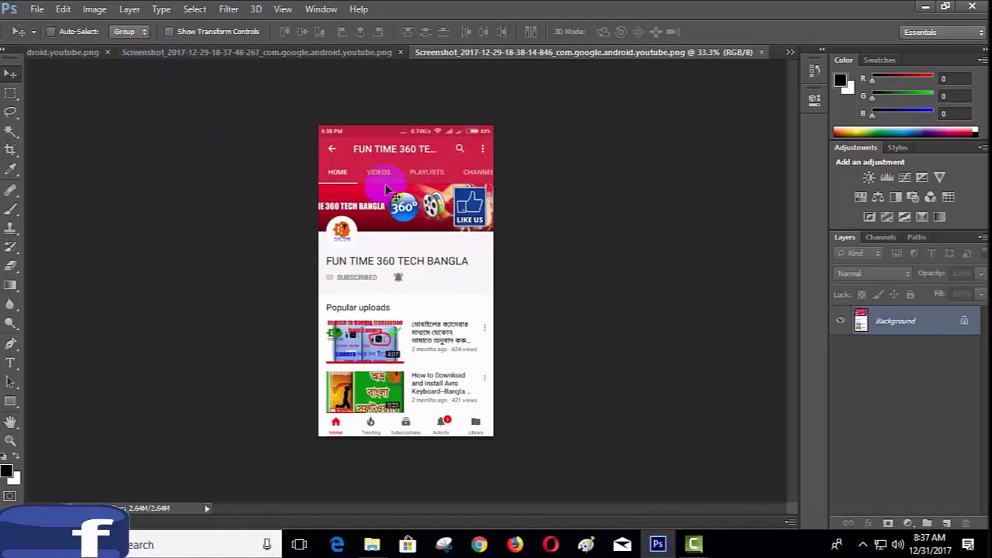
{"action": "left_click", "coordinate": [73, 56]}
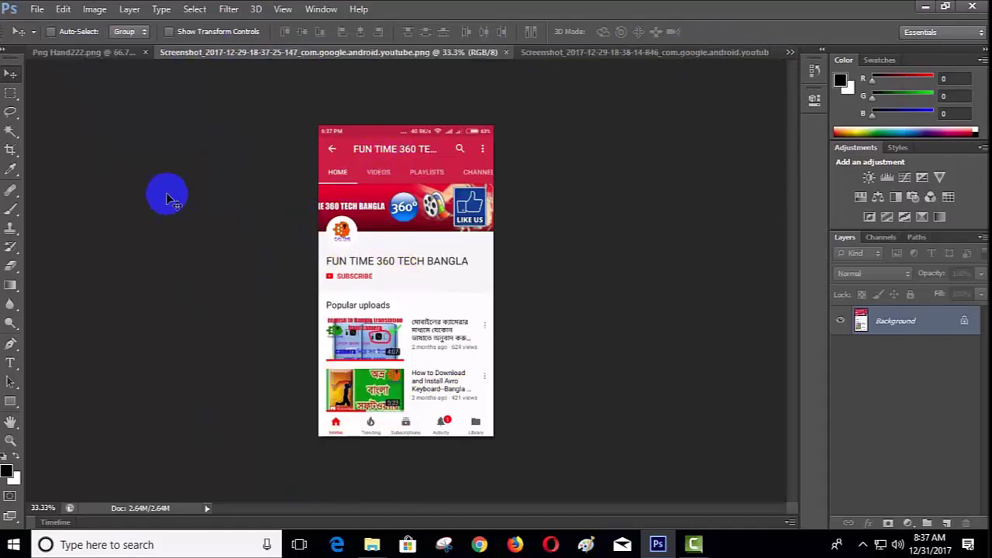
{"action": "left_click", "coordinate": [122, 52]}
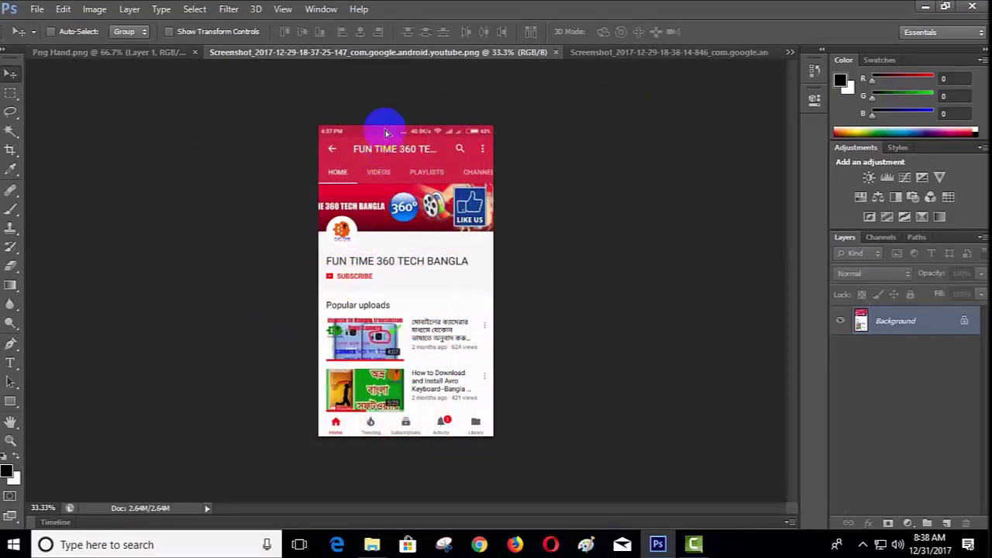
Copy the screenshot with the Subscribe button into Png Hand.png and scale it to fit the phone's screen
{"action": "left_click_drag", "start_coordinate": [386, 133], "coordinate": [380, 180]}
{"action": "left_click_drag", "start_coordinate": [436, 230], "coordinate": [427, 273]}
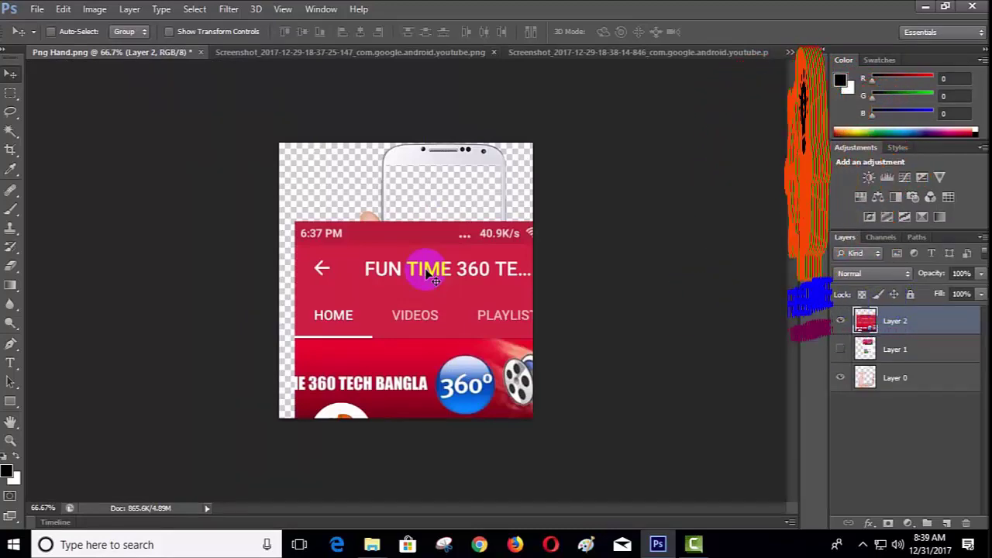
{"action": "left_click_drag", "start_coordinate": [295, 222], "coordinate": [413, 225]}
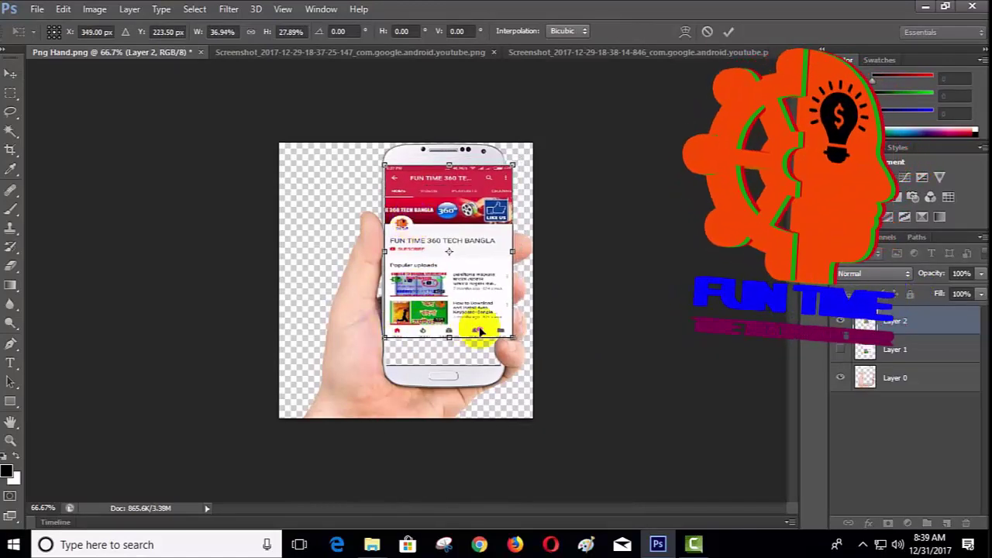
{"action": "left_click_drag", "start_coordinate": [512, 337], "coordinate": [501, 366]}
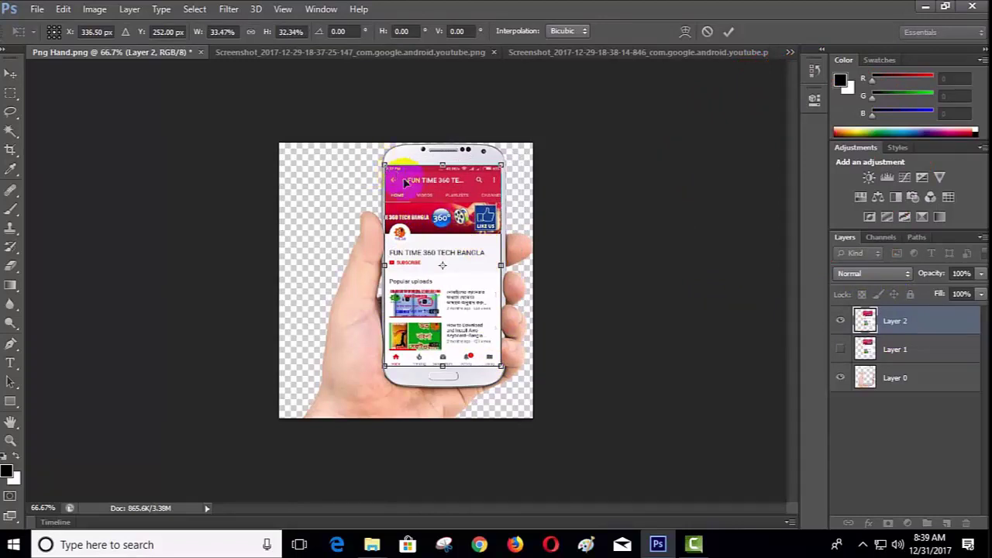
{"action": "left_click_drag", "start_coordinate": [404, 182], "coordinate": [405, 181]}
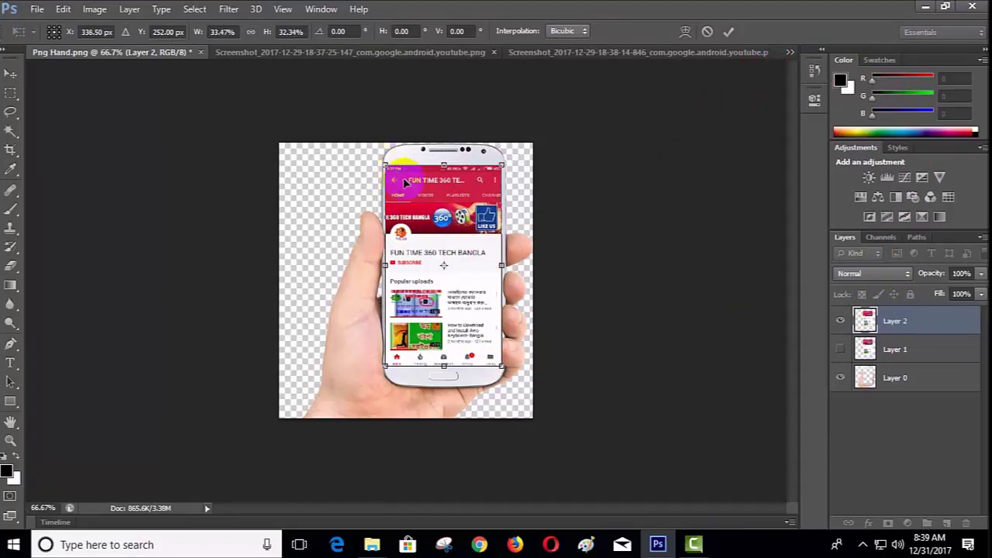
{"action": "left_click", "coordinate": [9, 74]}
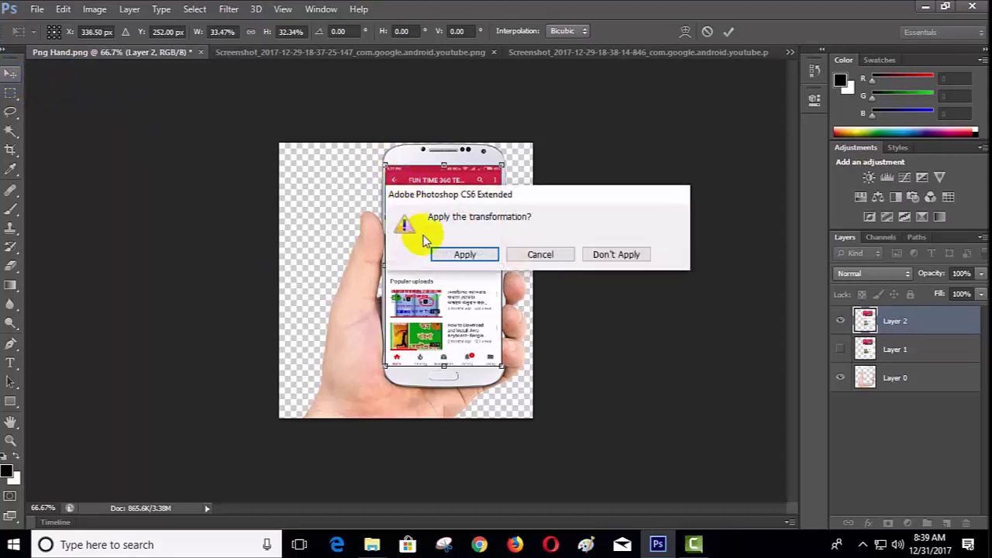
{"action": "left_click", "coordinate": [462, 255]}
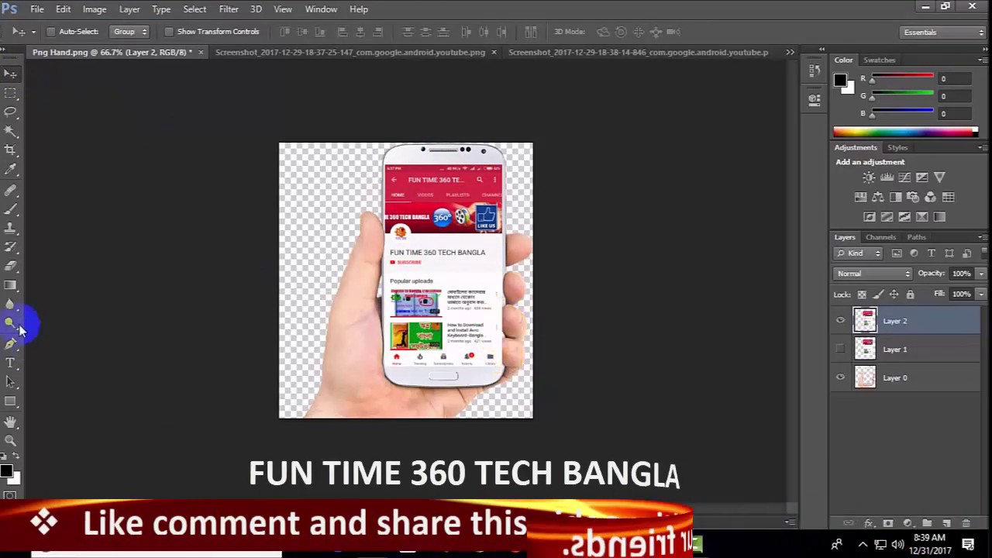
Erase the pasted screenshot's edge where it overlaps the fingertips, using the Eraser tool
{"action": "left_click", "coordinate": [9, 268]}
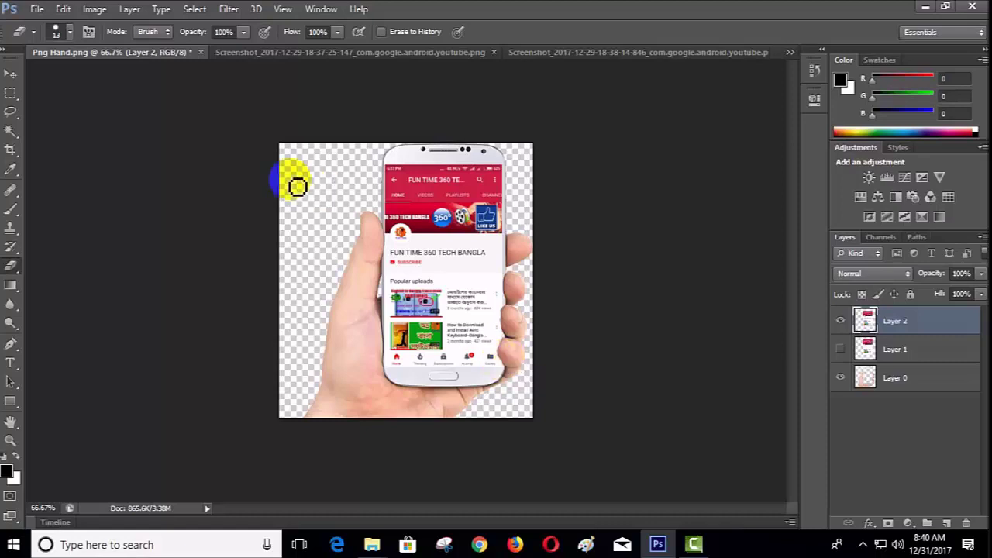
{"action": "left_click", "coordinate": [555, 321]}
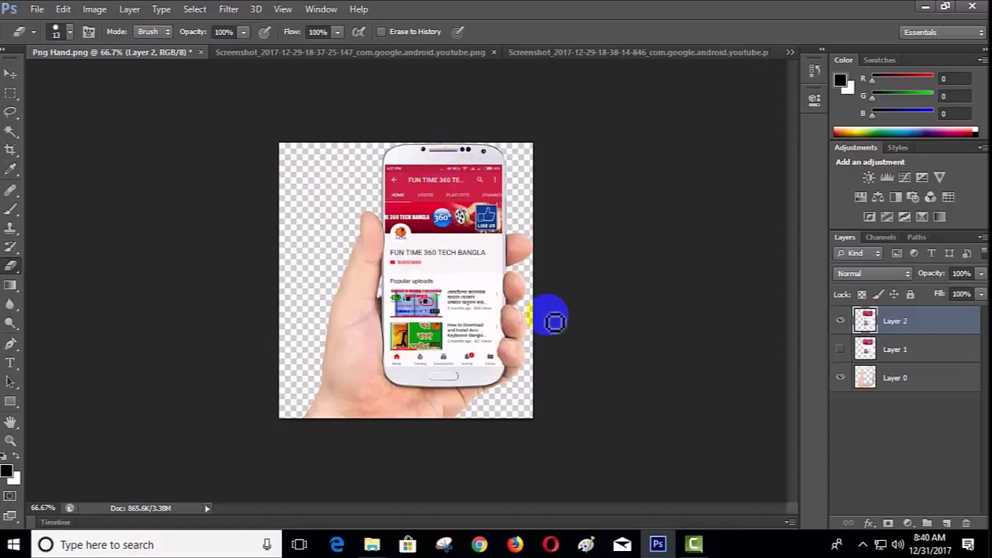
{"action": "left_click", "coordinate": [38, 11]}
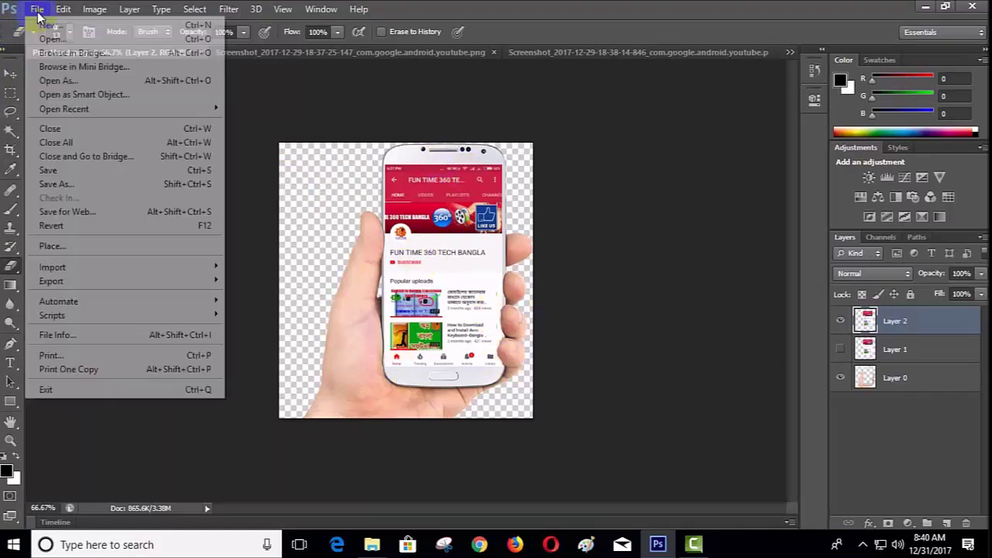
{"action": "left_click", "coordinate": [50, 171]}
{"action": "left_click", "coordinate": [463, 350]}
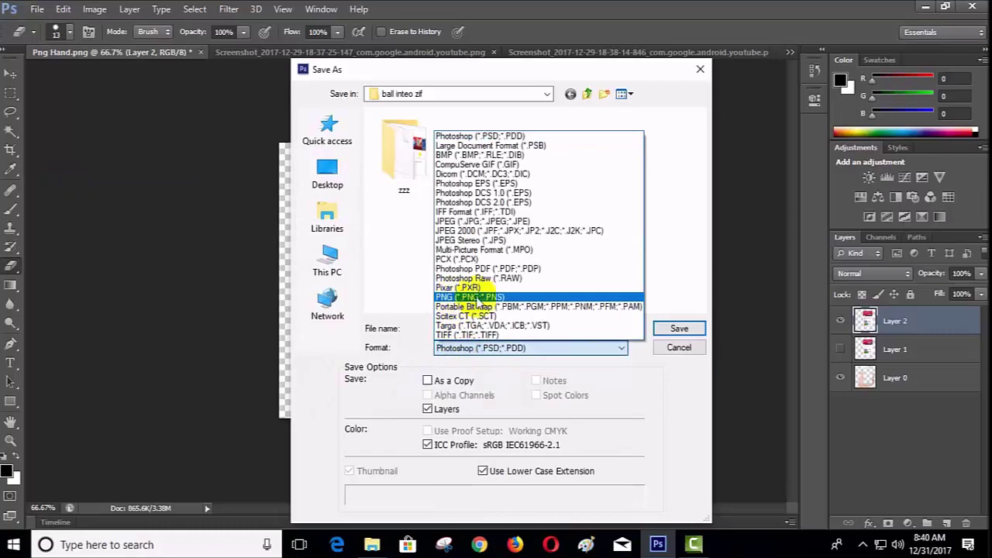
{"action": "left_click", "coordinate": [457, 299]}
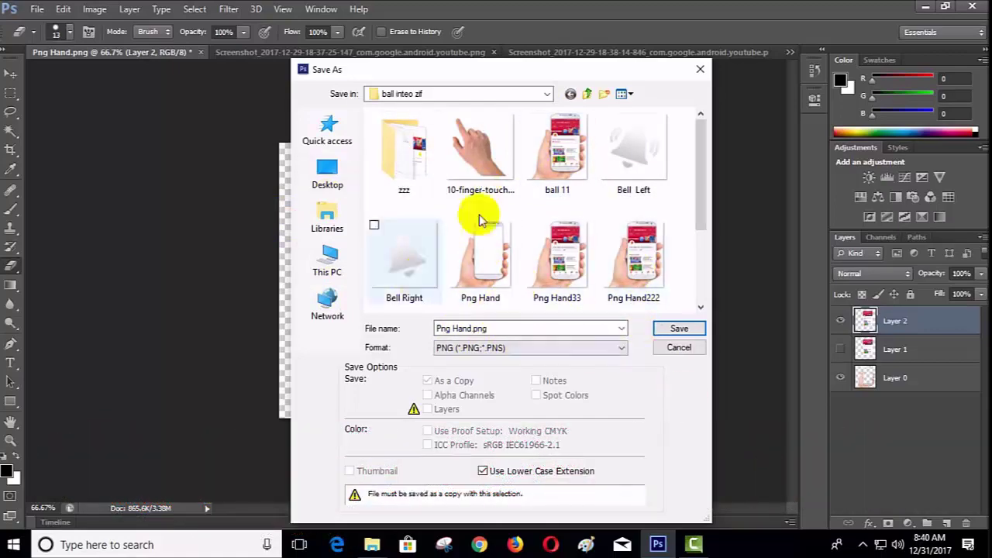
{"action": "left_click", "coordinate": [700, 72]}
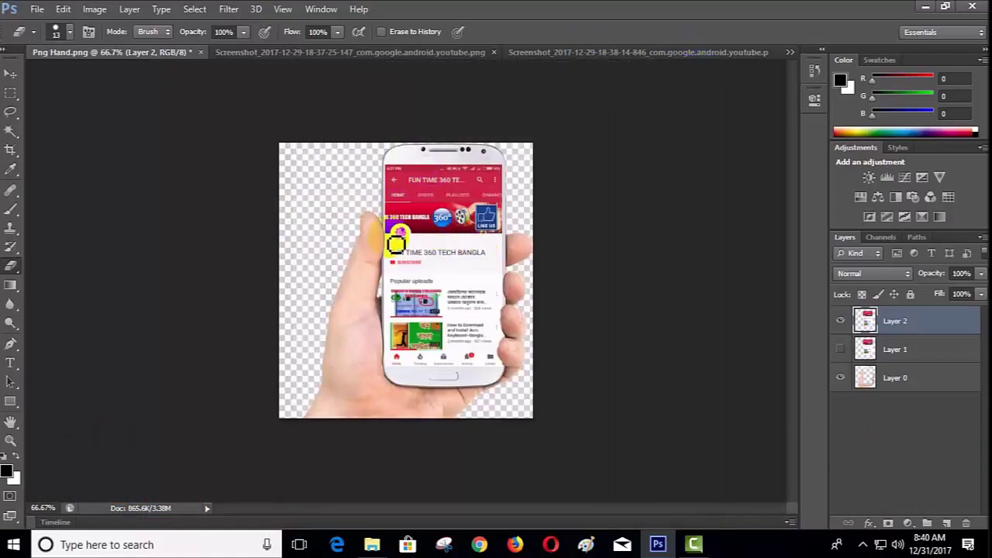
Check the screenshot with the ringing bell against the Png Hand.png composite, and dismiss the ByteFence advertisement
{"action": "left_click", "coordinate": [548, 54]}
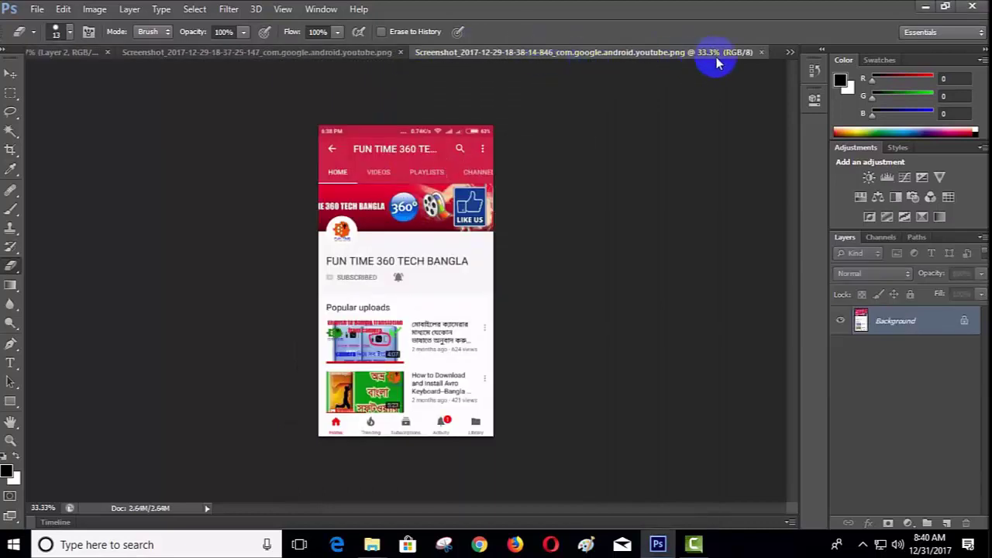
{"action": "left_click", "coordinate": [85, 58]}
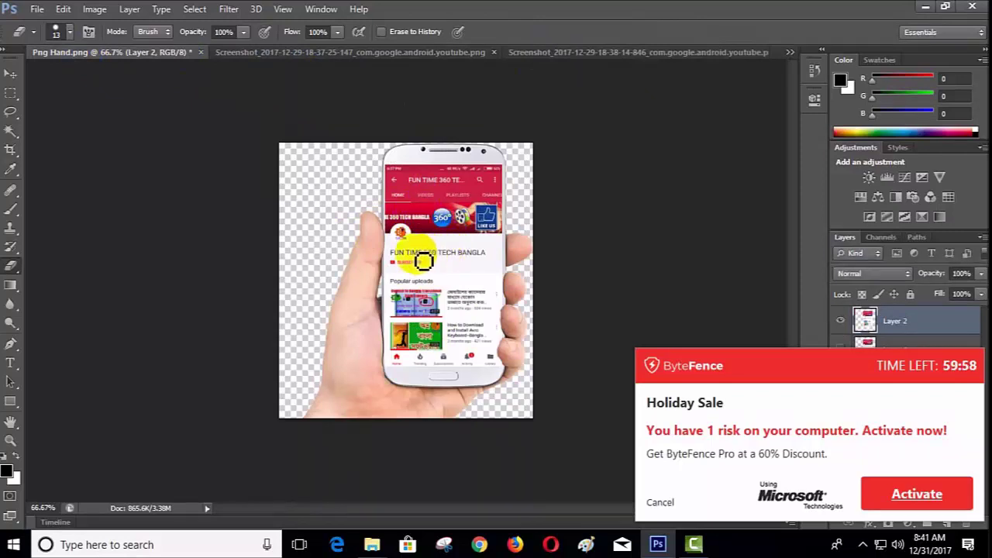
{"action": "left_click", "coordinate": [416, 220]}
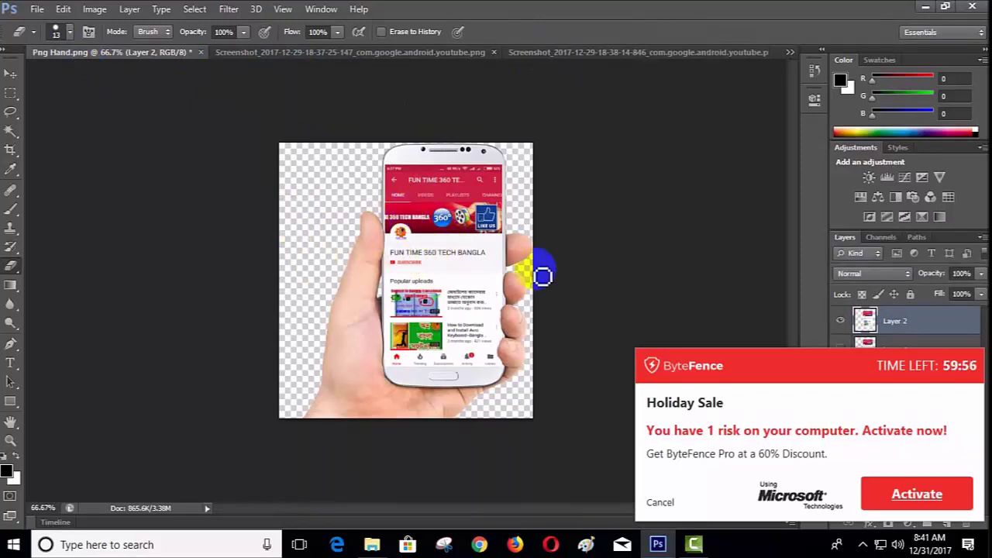
{"action": "left_click", "coordinate": [863, 503]}
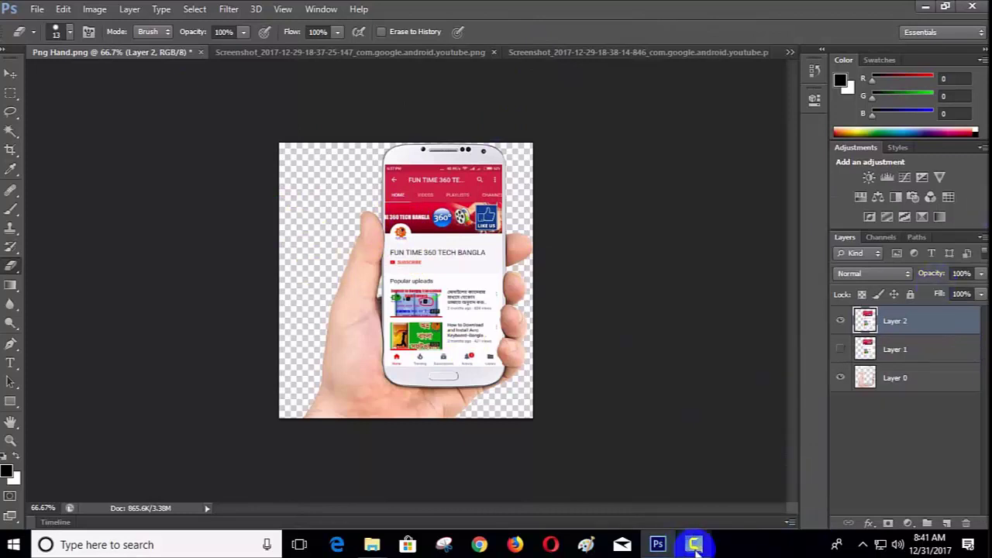
Switch to Camtasia Studio and place the pointing-finger image on Track 3
{"action": "left_click", "coordinate": [694, 546]}
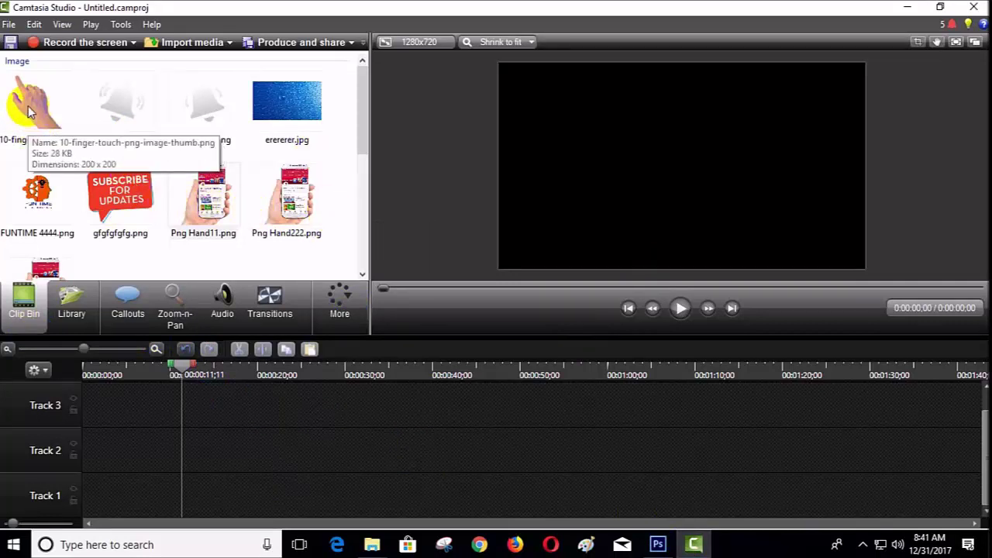
{"action": "left_click_drag", "start_coordinate": [27, 111], "coordinate": [141, 422]}
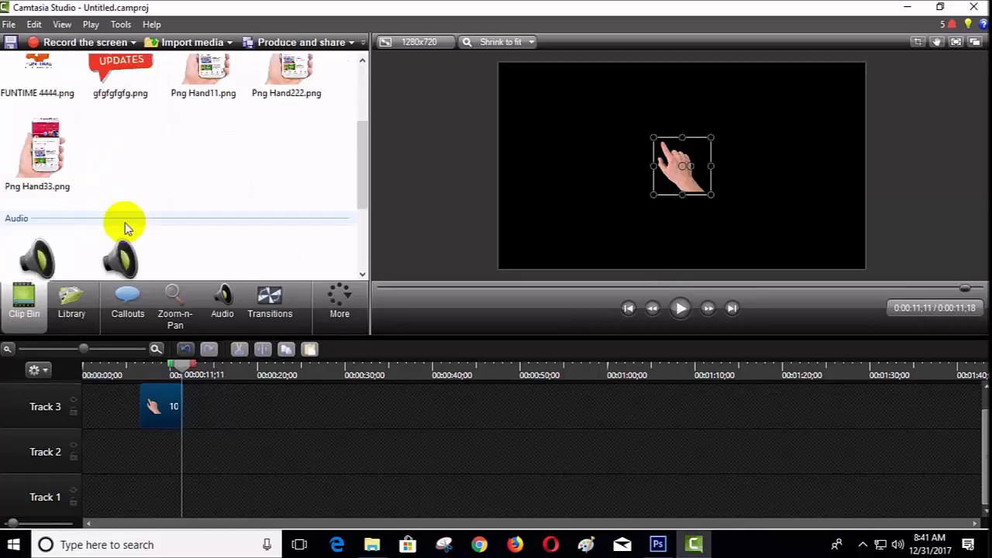
{"action": "scroll", "coordinate": [126, 221], "scroll_direction": "down", "scroll_amount": 3}
{"action": "scroll", "coordinate": [124, 225], "scroll_direction": "up", "scroll_amount": 3}
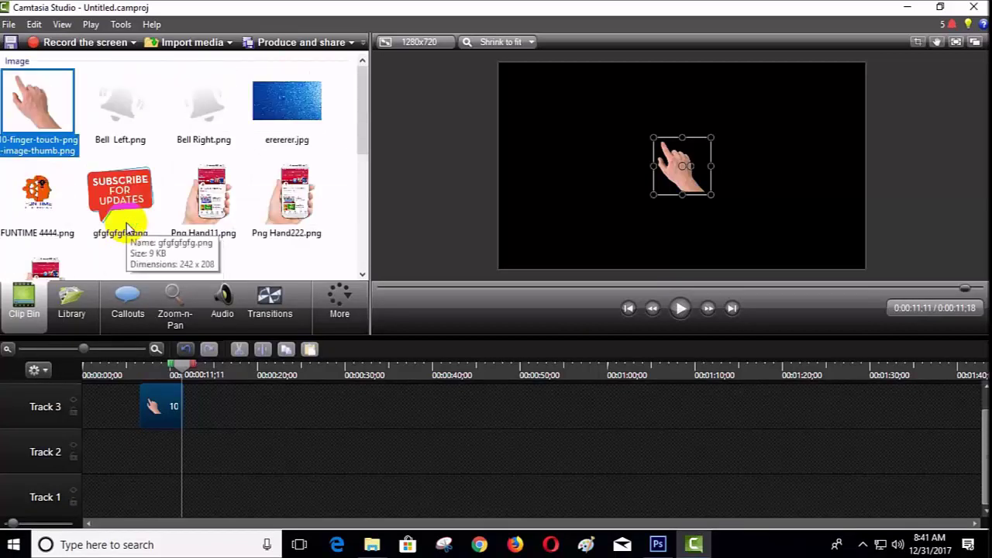
Add the blue water-drop background image at the start of Track 2 and extend it to about 13 seconds
{"action": "left_click", "coordinate": [278, 106]}
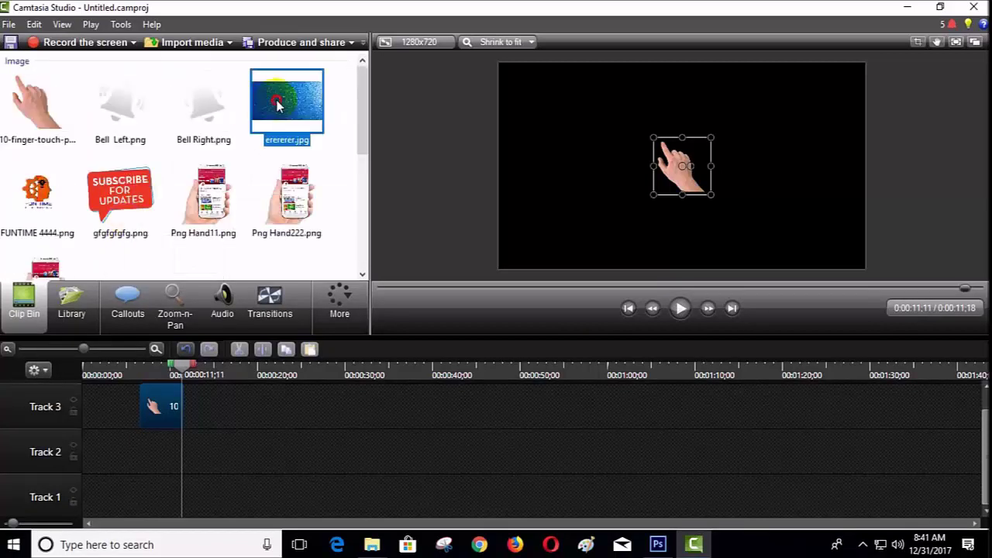
{"action": "left_click_drag", "start_coordinate": [280, 106], "coordinate": [114, 453]}
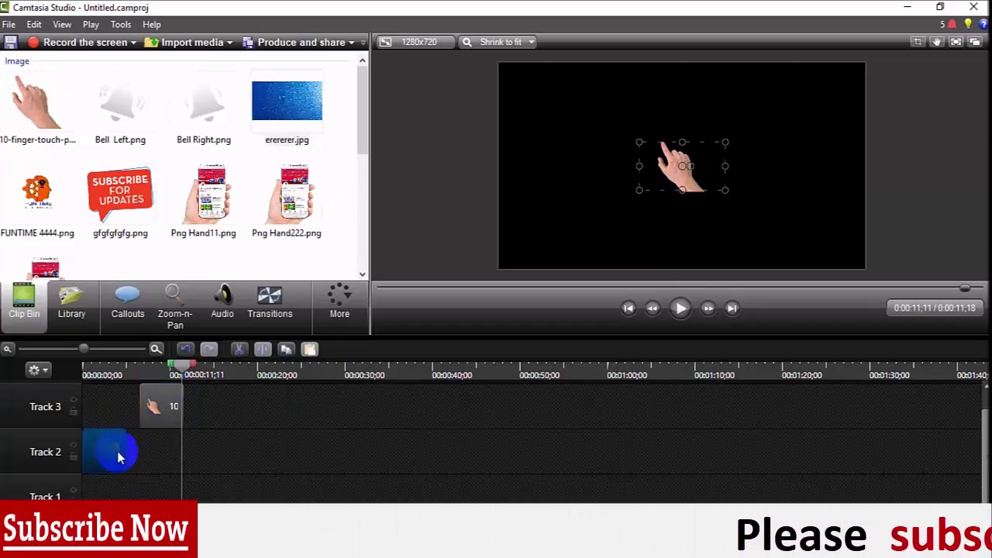
{"action": "left_click_drag", "start_coordinate": [129, 454], "coordinate": [195, 455]}
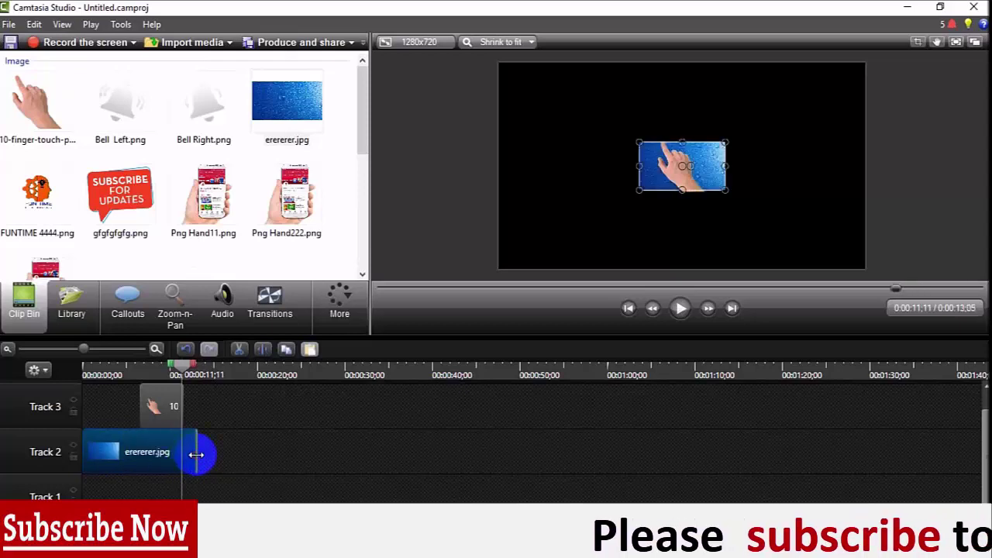
Move the finger clip to about 19 seconds on Track 3 and add Png Hand11, Png Hand222 and Png Hand33 before it
{"action": "left_click", "coordinate": [157, 406]}
{"action": "left_click_drag", "start_coordinate": [160, 409], "coordinate": [269, 409]}
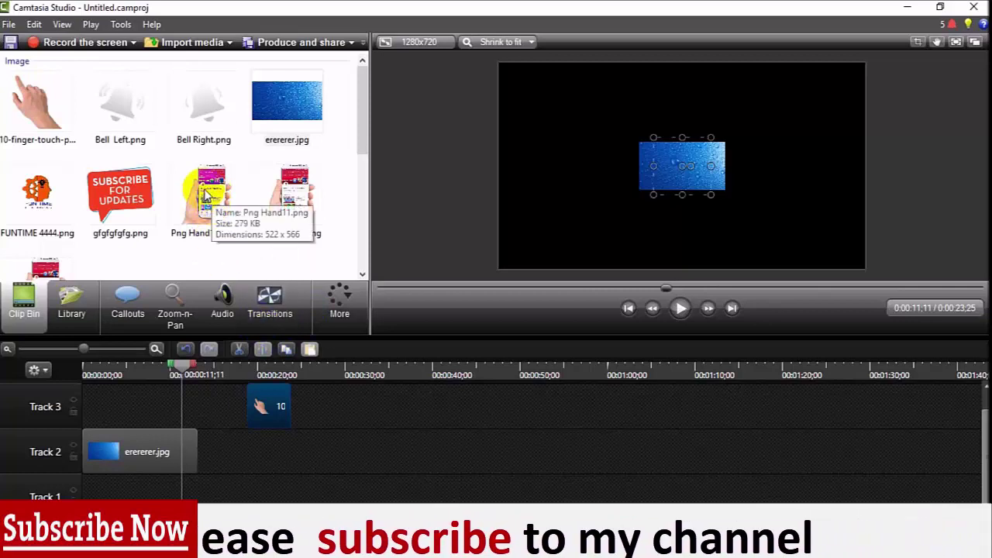
{"action": "left_click_drag", "start_coordinate": [213, 200], "coordinate": [93, 406]}
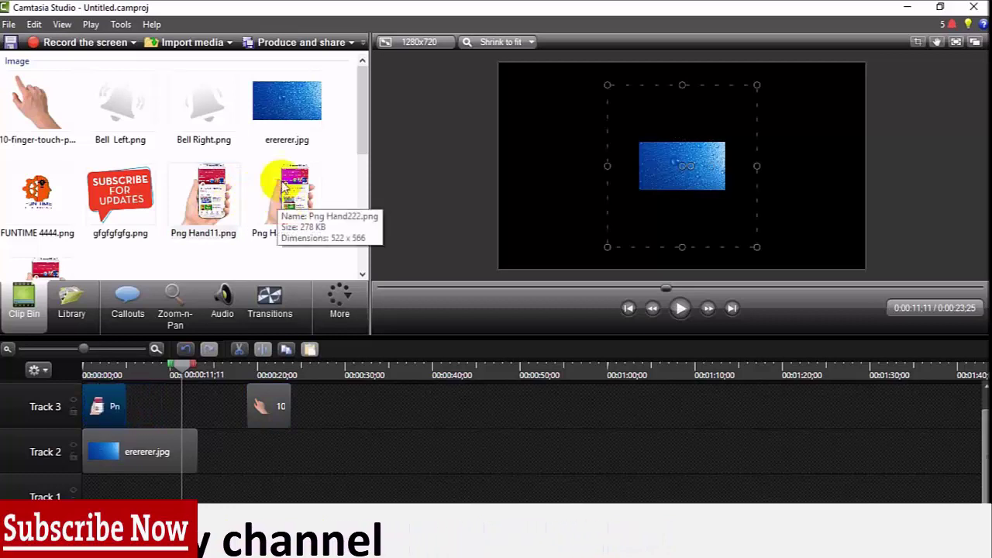
{"action": "left_click_drag", "start_coordinate": [283, 208], "coordinate": [144, 406]}
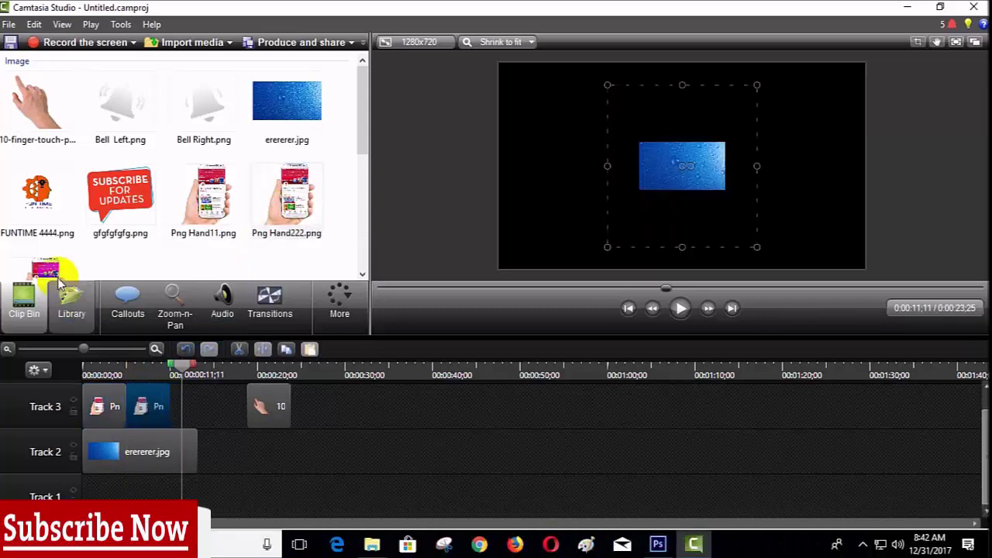
{"action": "left_click_drag", "start_coordinate": [40, 267], "coordinate": [158, 406]}
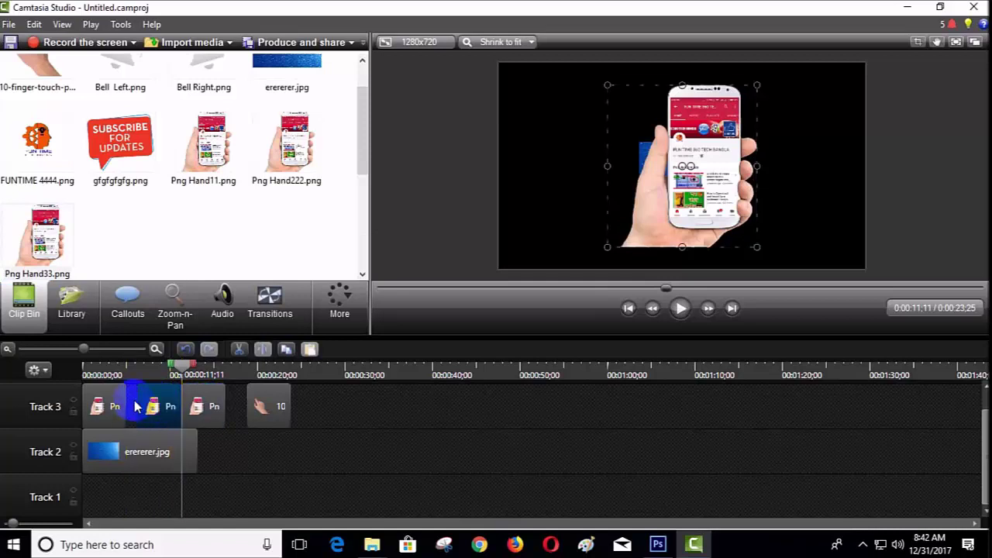
Trim the three phone clips on Track 3 to run back to back over about 12 seconds, with the playhead at 0:00:00;16
{"action": "left_click_drag", "start_coordinate": [123, 406], "coordinate": [122, 405]}
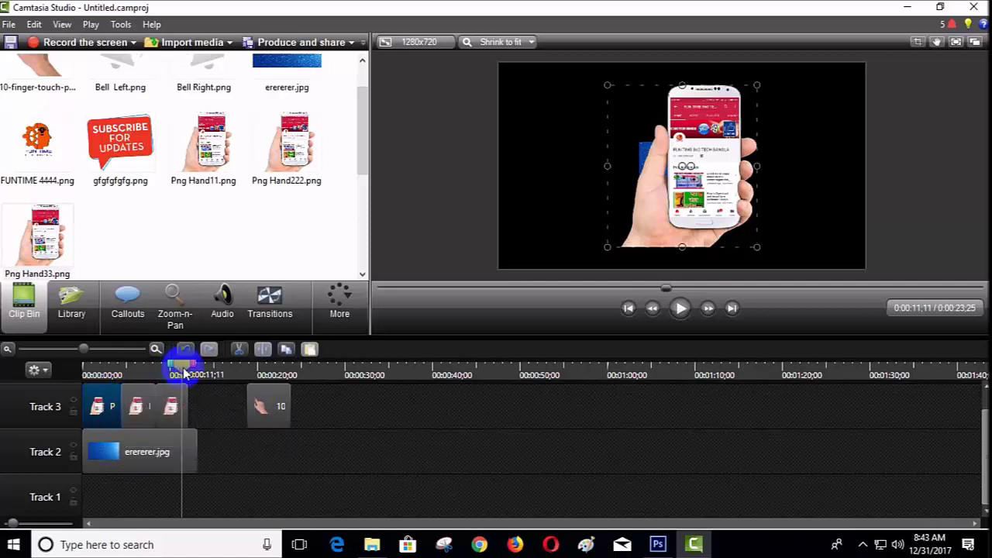
{"action": "left_click_drag", "start_coordinate": [177, 368], "coordinate": [87, 370]}
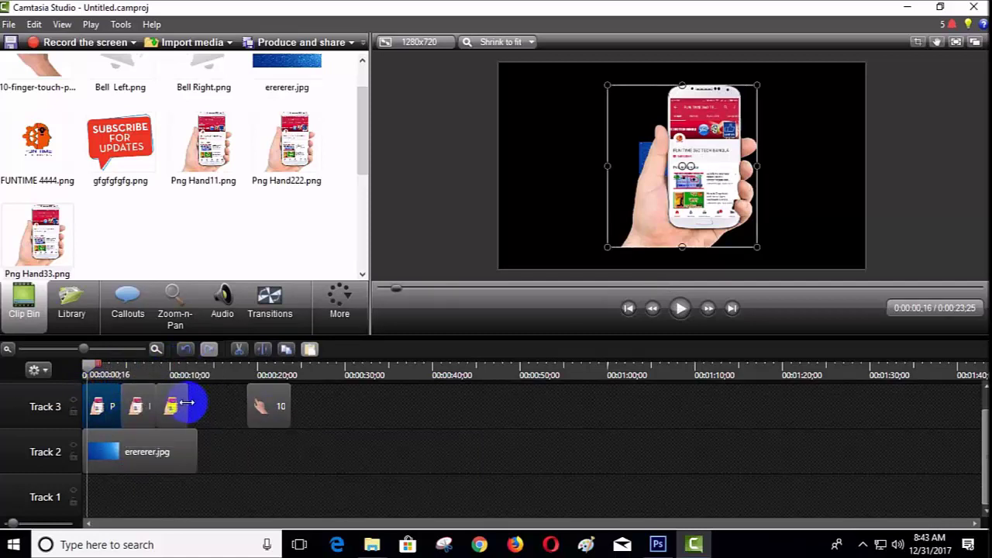
{"action": "left_click_drag", "start_coordinate": [186, 403], "coordinate": [119, 463]}
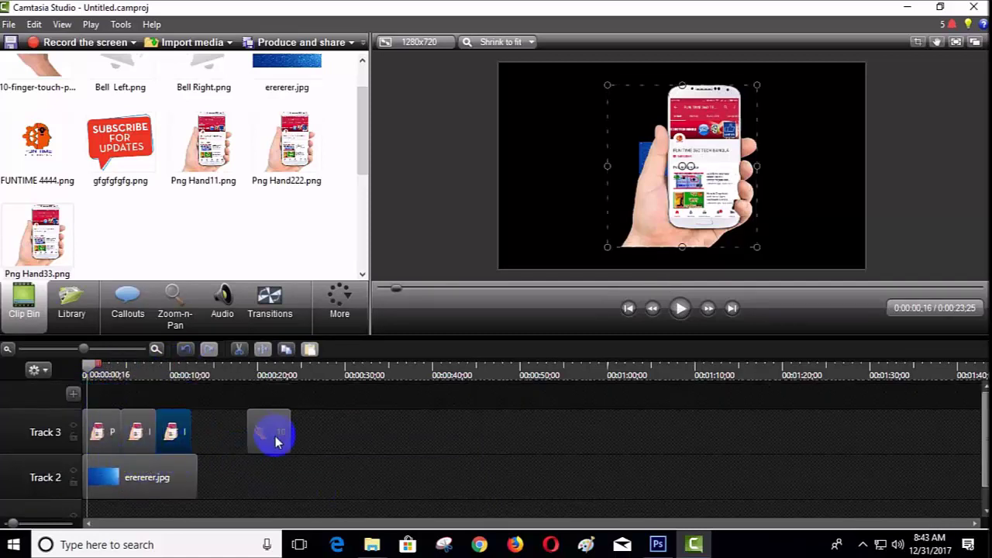
Move the finger clip to Track 4 at about 3 seconds and add a second finger image on that track at about 7 seconds
{"action": "left_click_drag", "start_coordinate": [275, 436], "coordinate": [134, 424]}
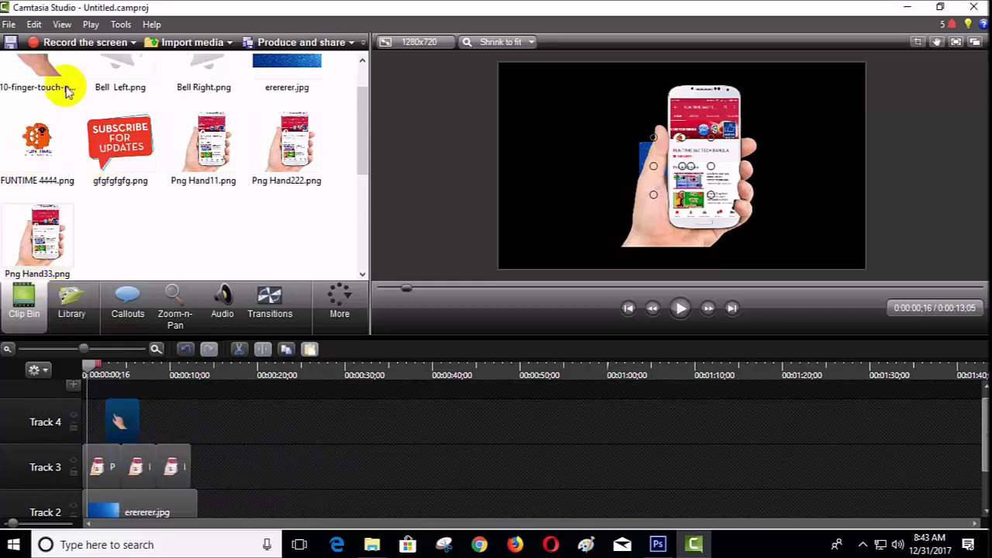
{"action": "left_click_drag", "start_coordinate": [47, 73], "coordinate": [137, 419]}
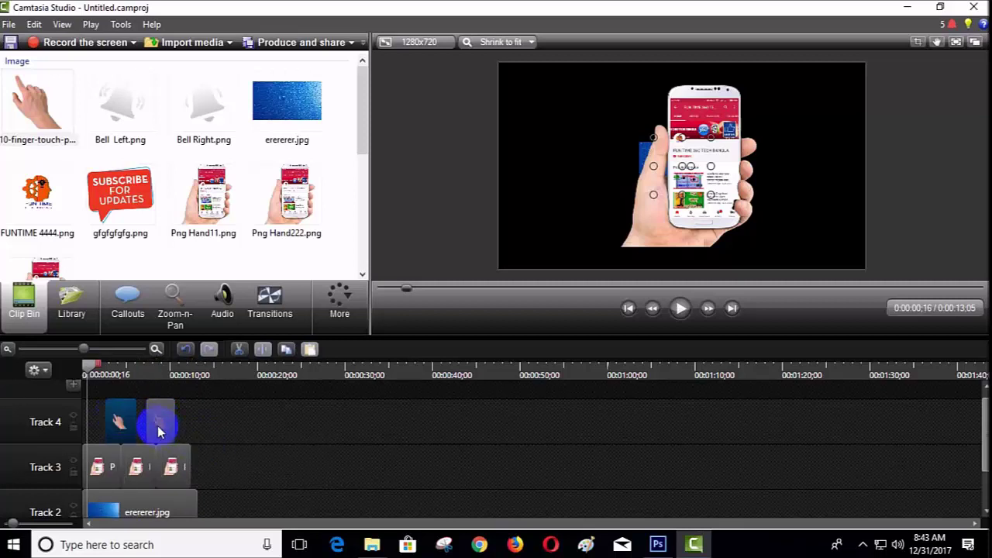
{"action": "left_click", "coordinate": [116, 436]}
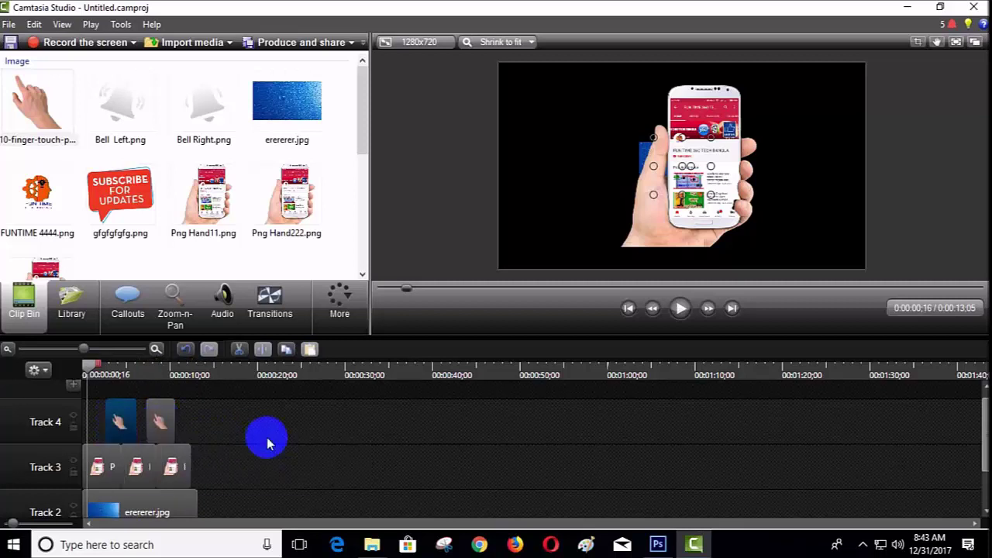
Enlarge the blue water-drop background so it fills the whole canvas
{"action": "left_click", "coordinate": [673, 104]}
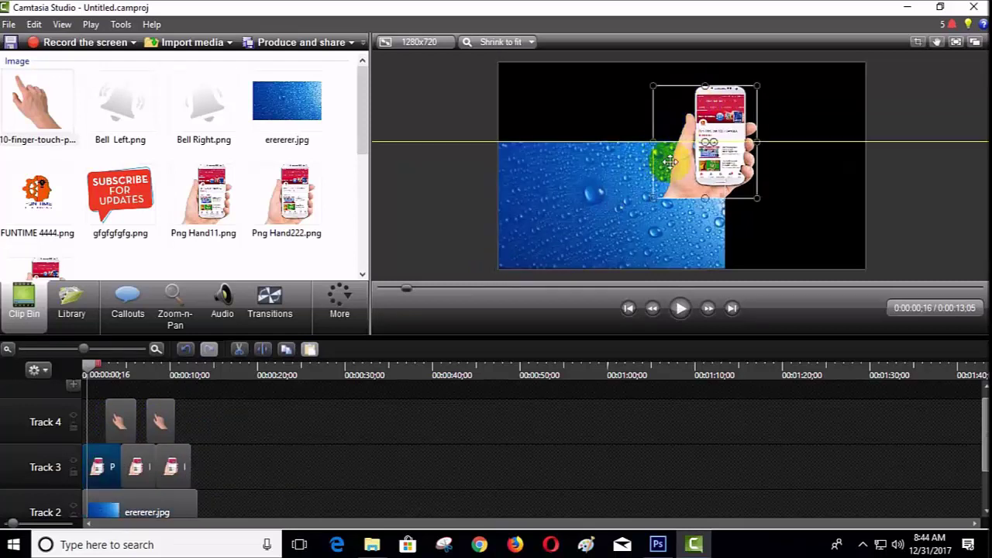
{"action": "left_click", "coordinate": [587, 212]}
{"action": "left_click_drag", "start_coordinate": [725, 143], "coordinate": [866, 87]}
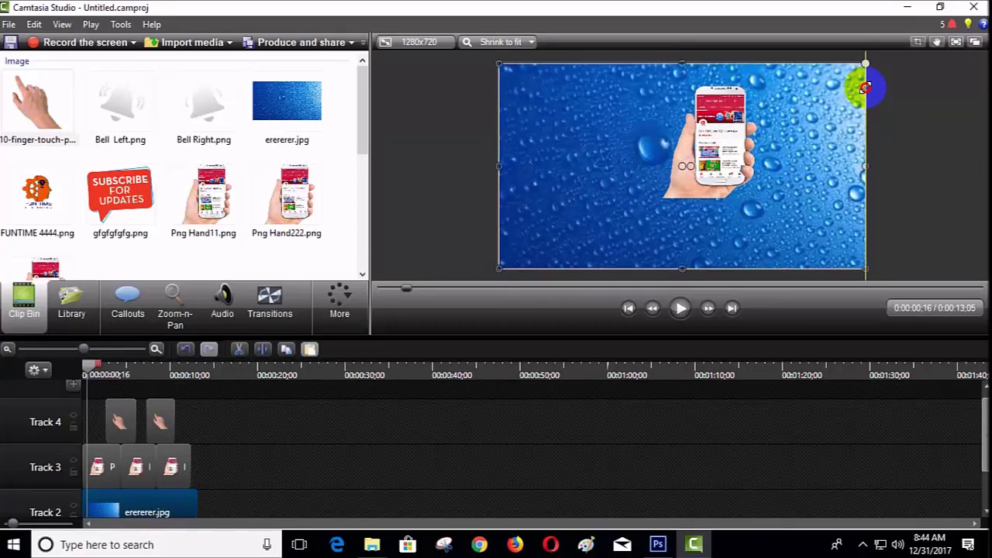
Enlarge the first phone clip on Track 3 to the full canvas height
{"action": "left_click", "coordinate": [93, 470]}
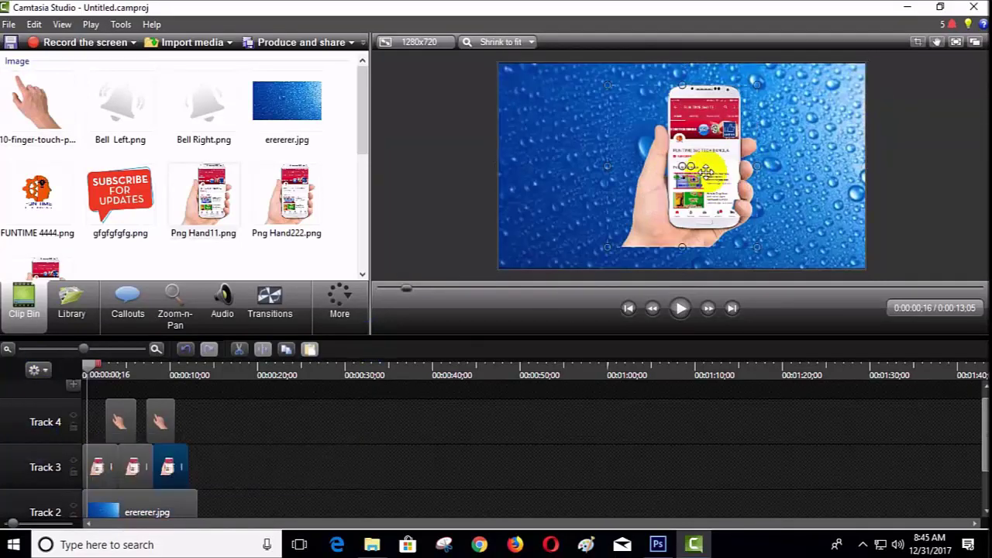
{"action": "left_click", "coordinate": [694, 166]}
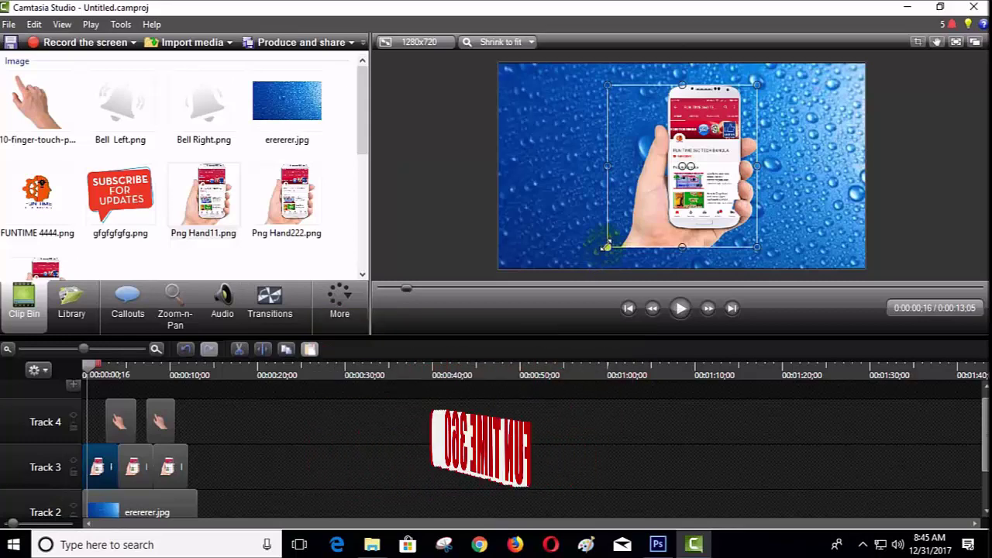
{"action": "left_click_drag", "start_coordinate": [605, 245], "coordinate": [586, 268]}
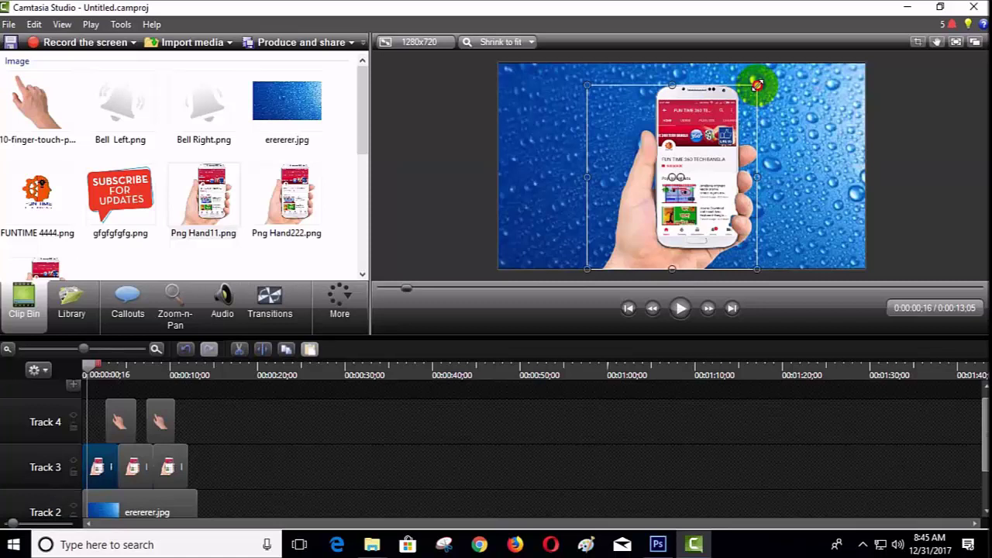
{"action": "left_click_drag", "start_coordinate": [758, 86], "coordinate": [776, 73]}
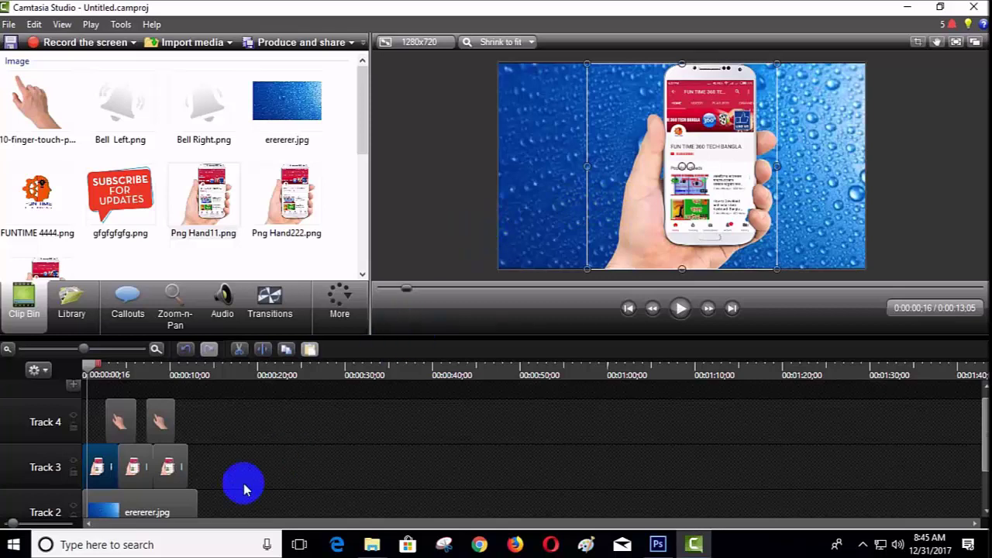
Enlarge the second and third phone clips on Track 3 to the full canvas height, matching the first phone's frame
{"action": "left_click", "coordinate": [132, 478]}
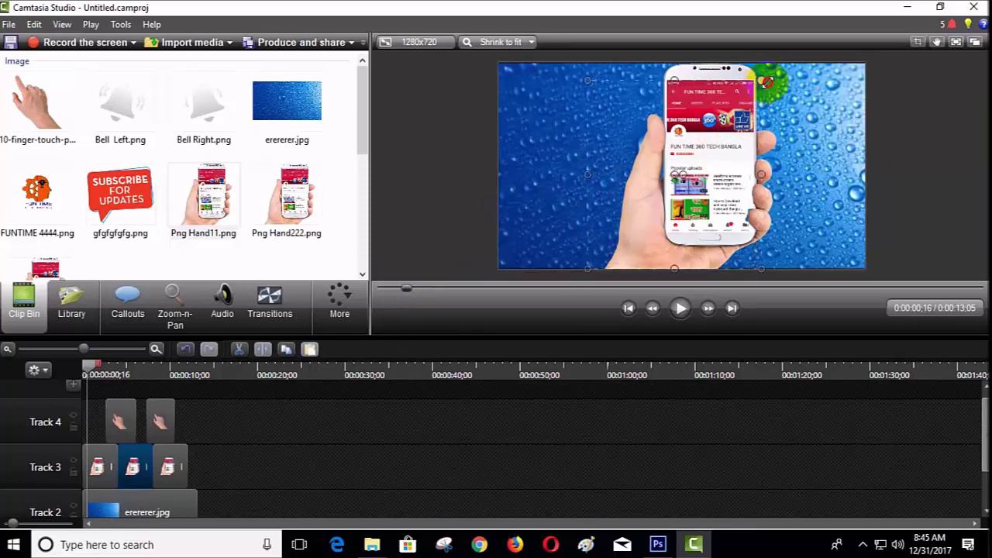
{"action": "left_click_drag", "start_coordinate": [766, 81], "coordinate": [782, 79]}
{"action": "left_click", "coordinate": [169, 468]}
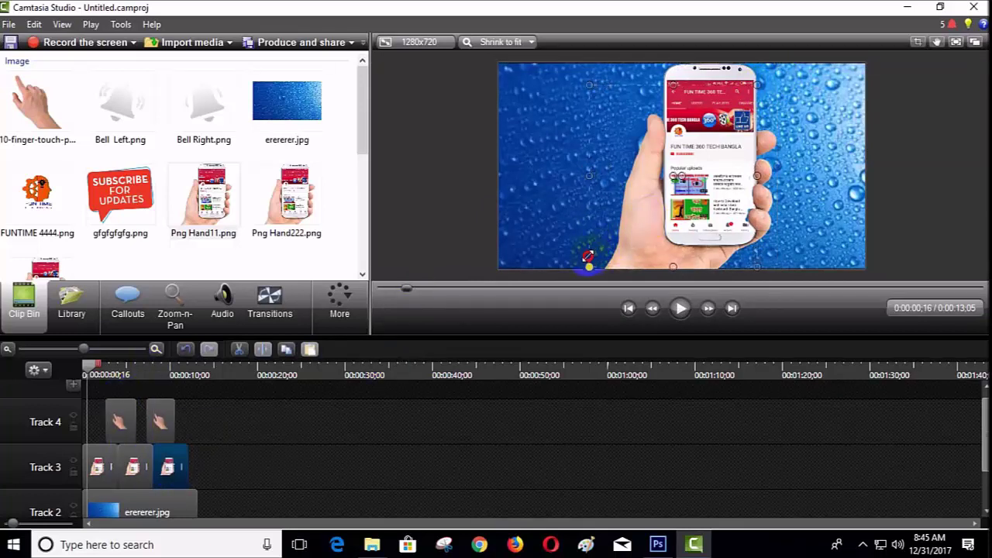
{"action": "left_click_drag", "start_coordinate": [589, 258], "coordinate": [586, 260]}
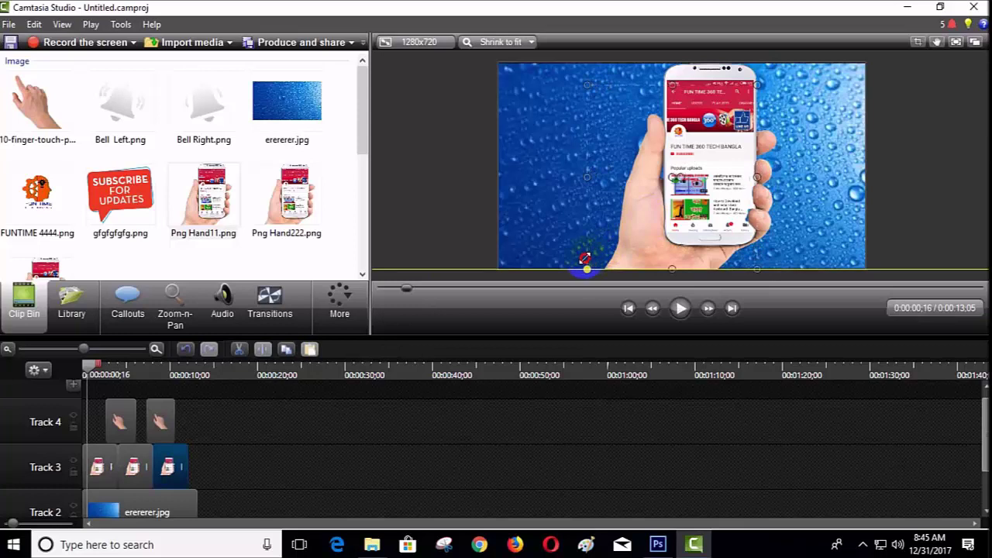
{"action": "left_click_drag", "start_coordinate": [585, 258], "coordinate": [586, 260]}
{"action": "left_click", "coordinate": [768, 91]}
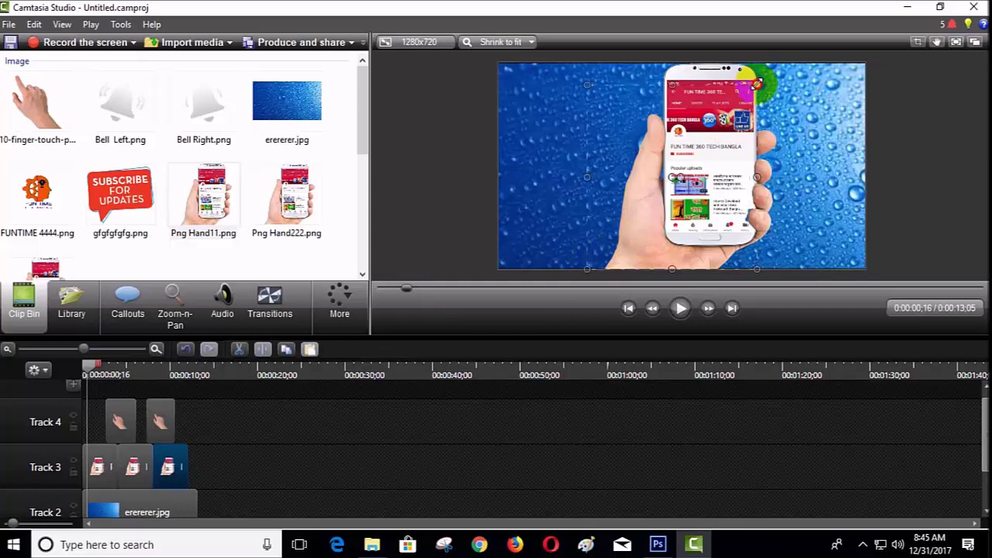
{"action": "left_click_drag", "start_coordinate": [762, 81], "coordinate": [775, 76]}
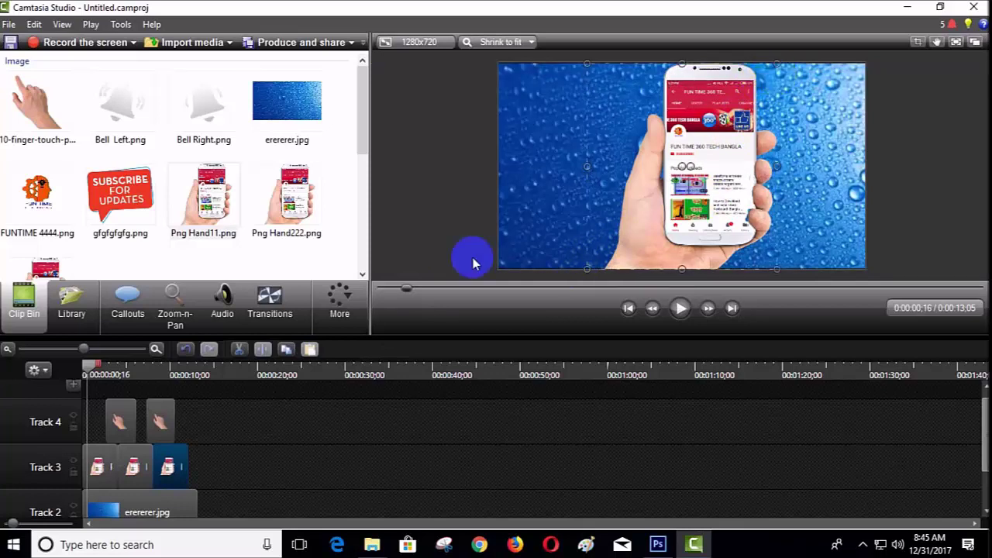
Compare the canvas frames of the three phone clips on Track 3 to check that their size and position match
{"action": "left_click", "coordinate": [103, 468]}
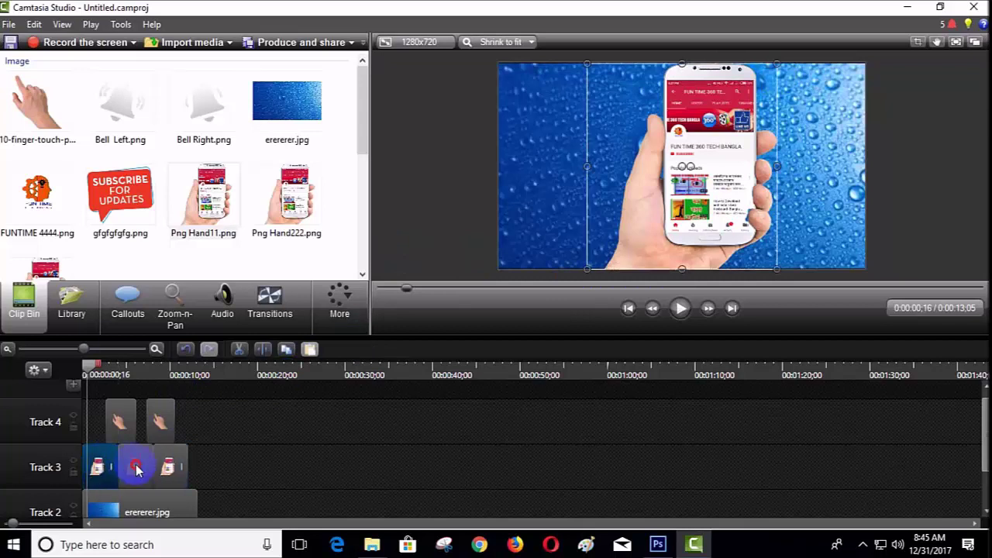
{"action": "left_click", "coordinate": [137, 468]}
{"action": "left_click", "coordinate": [171, 468]}
{"action": "left_click", "coordinate": [112, 469]}
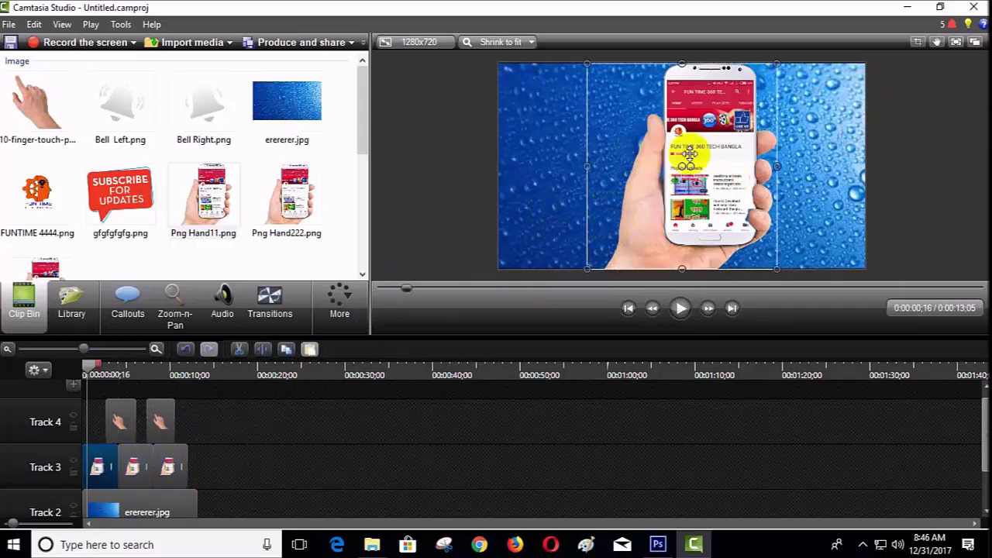
{"action": "left_click", "coordinate": [121, 457]}
{"action": "left_click", "coordinate": [166, 468]}
{"action": "left_click", "coordinate": [95, 467]}
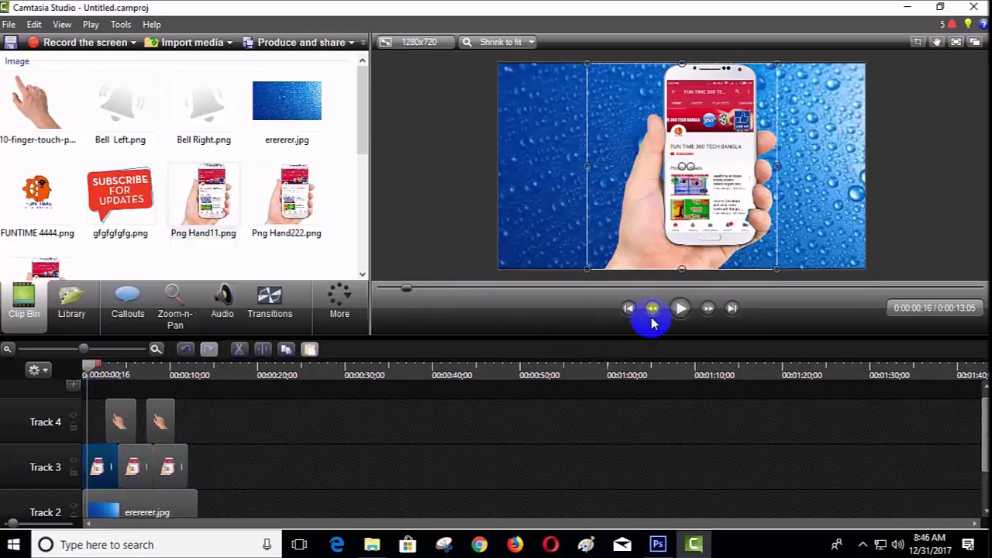
With the playhead at 0:00:02;29, scale the first finger clip to about 244% and move it below the canvas's lower edge
{"action": "left_click", "coordinate": [680, 308]}
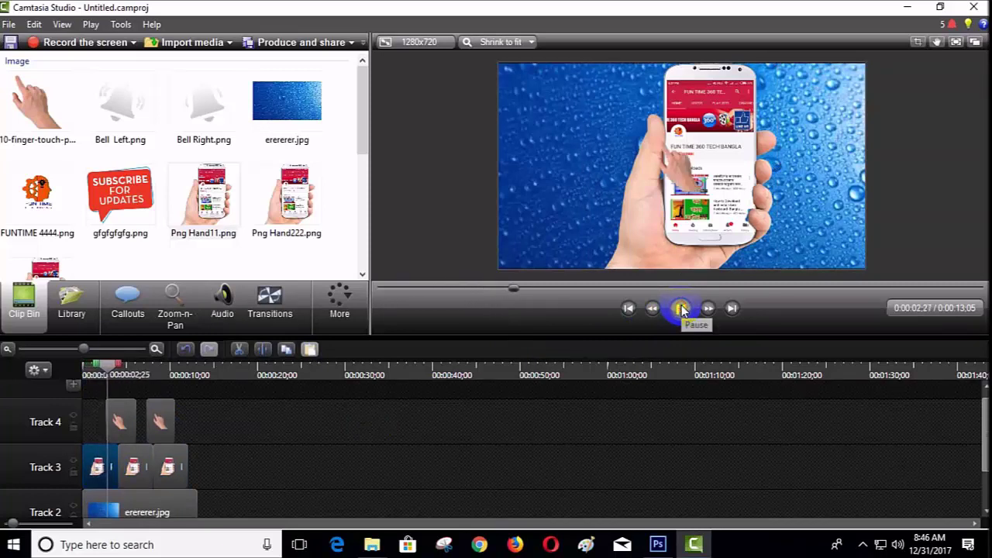
{"action": "left_click", "coordinate": [680, 309]}
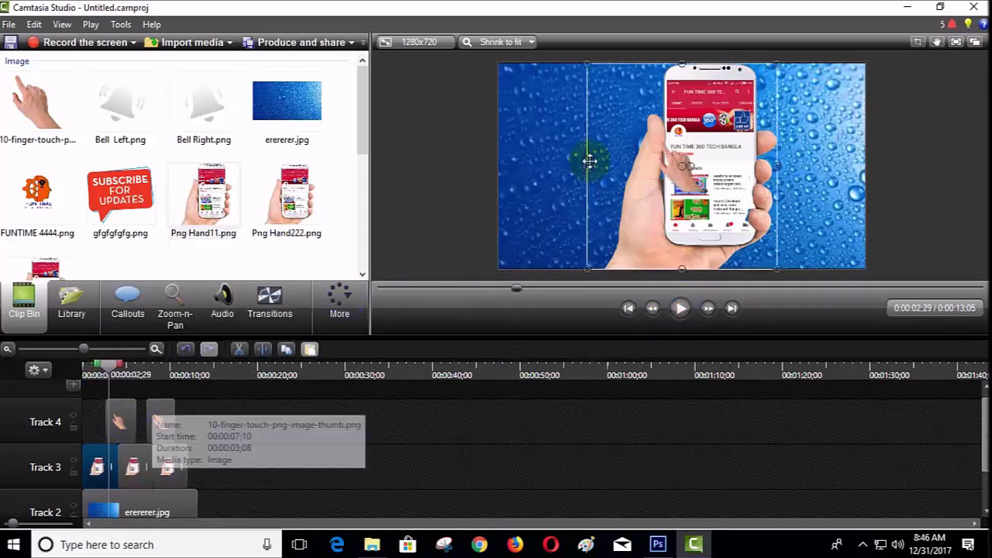
{"action": "left_click", "coordinate": [692, 182]}
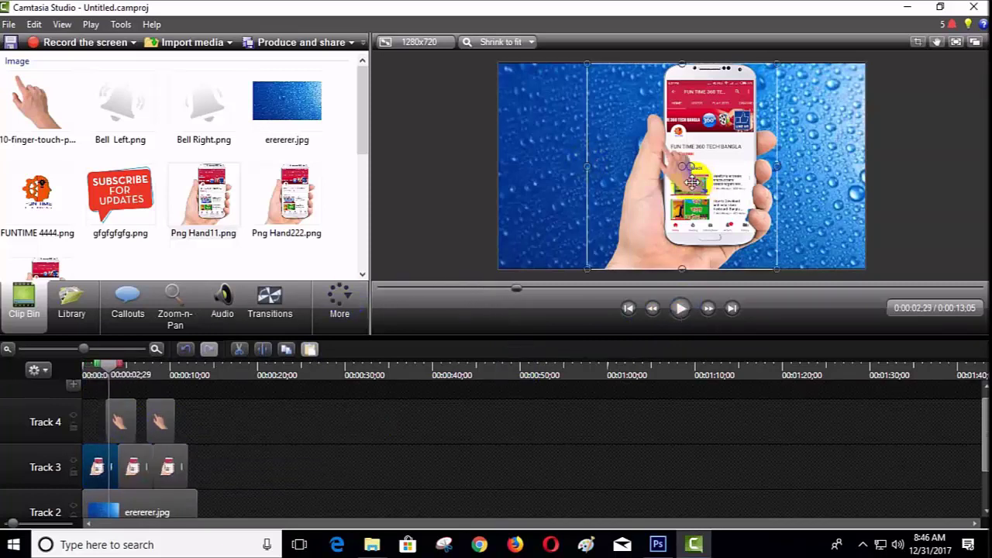
{"action": "left_click", "coordinate": [120, 421]}
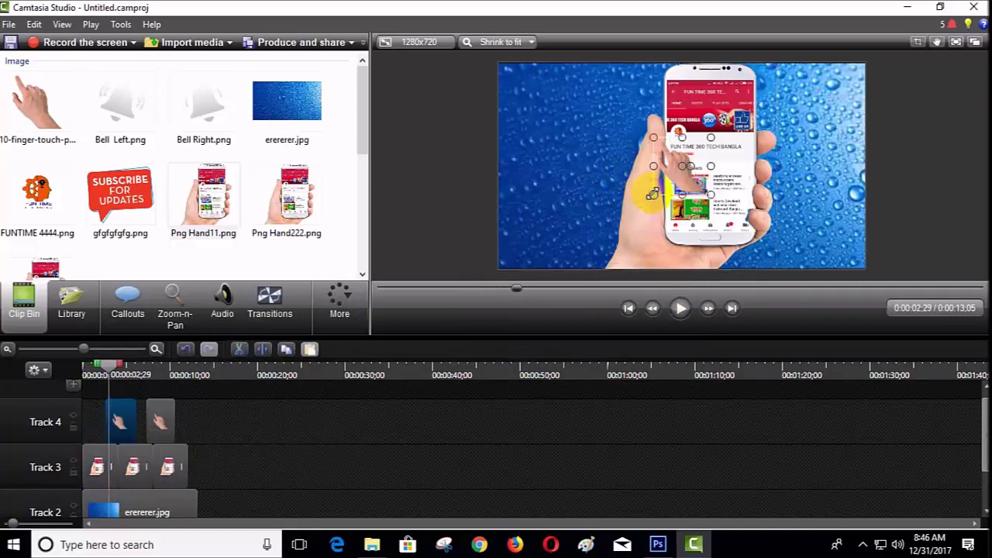
{"action": "left_click_drag", "start_coordinate": [654, 193], "coordinate": [570, 234]}
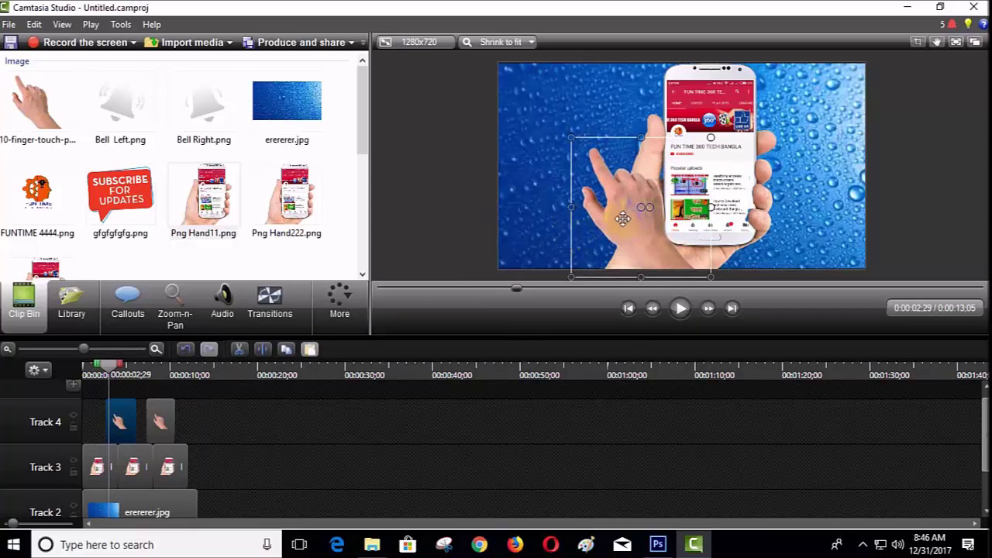
{"action": "left_click_drag", "start_coordinate": [622, 220], "coordinate": [671, 281]}
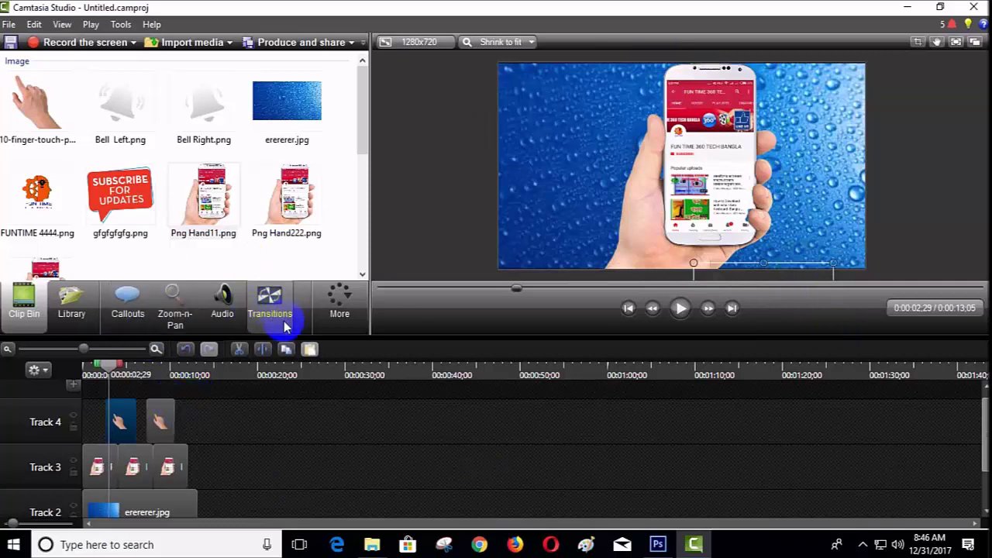
Add a visual-property animation to the first finger clip that moves the finger to the phone's subscribe button, about X 179, Y -159
{"action": "left_click", "coordinate": [339, 311]}
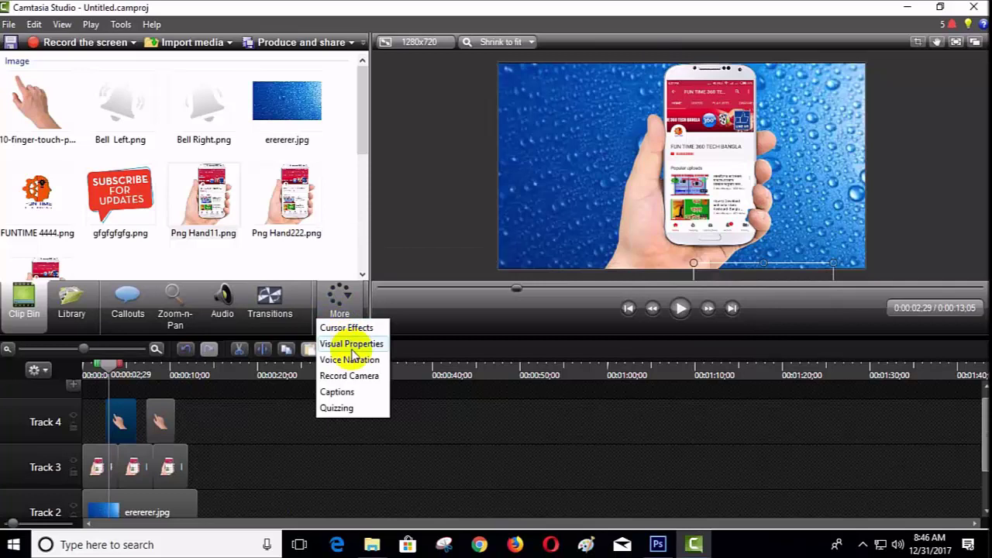
{"action": "left_click", "coordinate": [347, 344]}
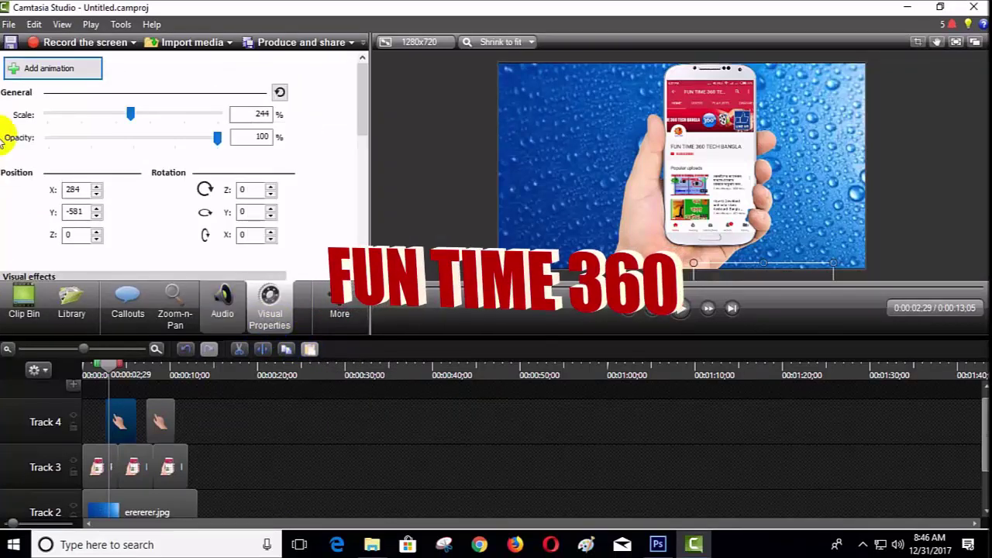
{"action": "left_click", "coordinate": [48, 68]}
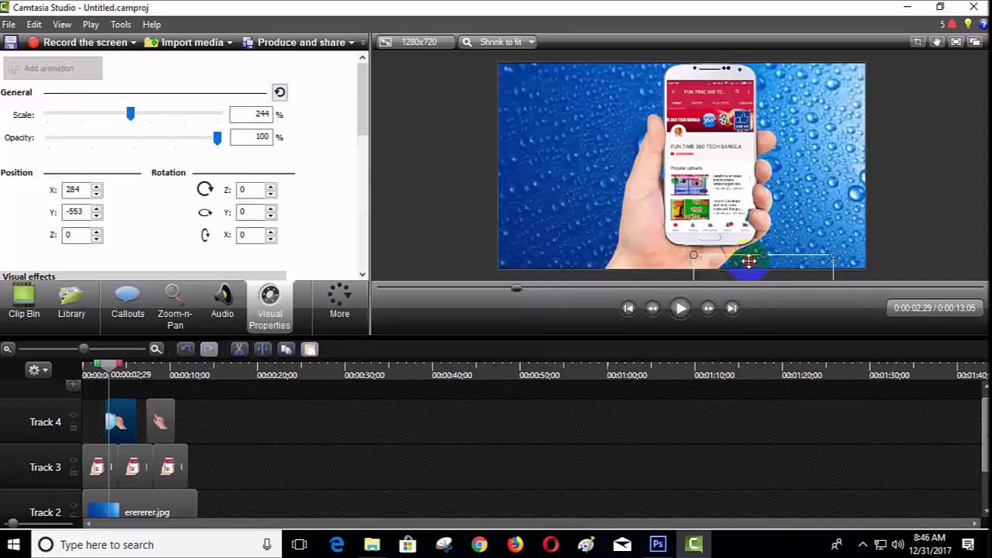
{"action": "left_click_drag", "start_coordinate": [749, 261], "coordinate": [727, 183]}
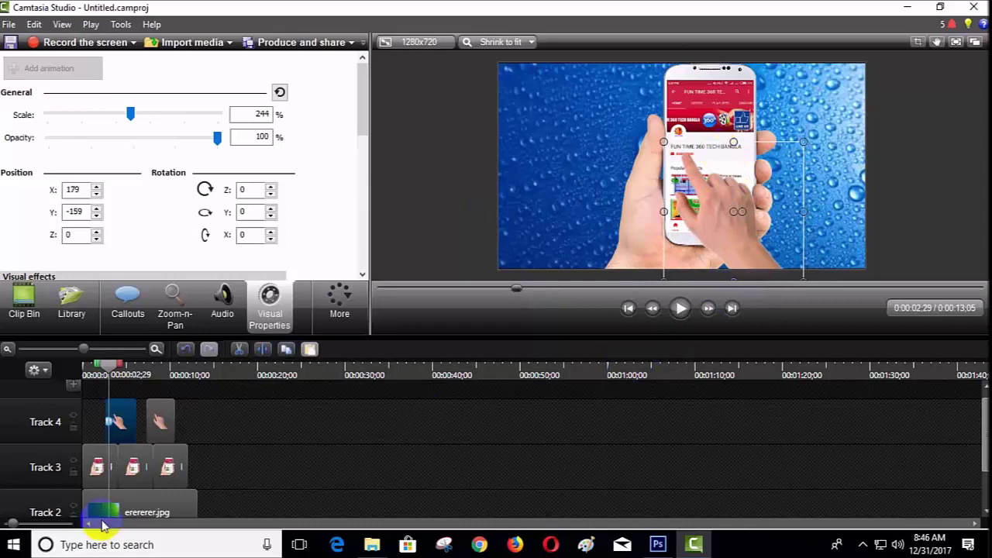
Stretch the finger's entry animation over the first part of its clip and preview the movement
{"action": "left_click", "coordinate": [114, 423]}
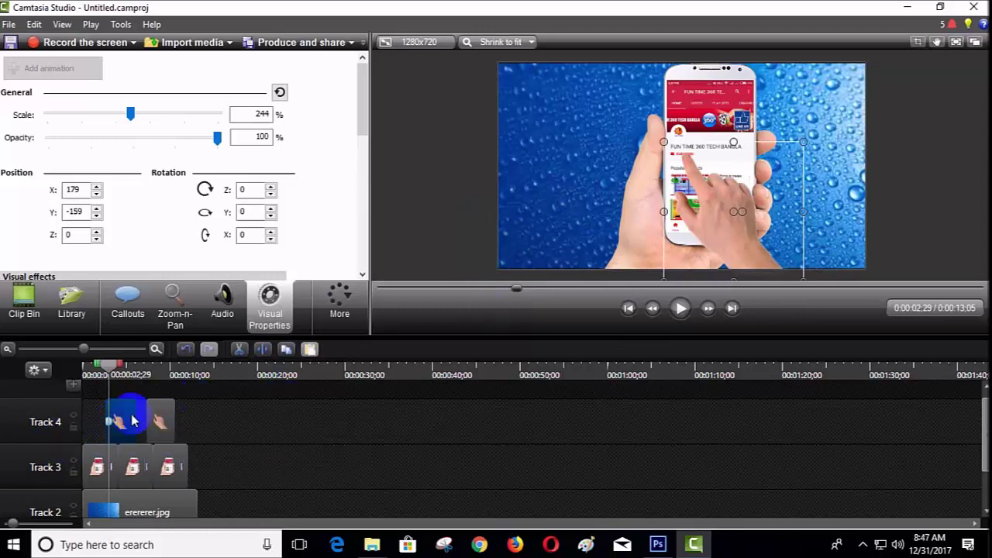
{"action": "left_click_drag", "start_coordinate": [106, 421], "coordinate": [112, 420]}
{"action": "left_click", "coordinate": [112, 373]}
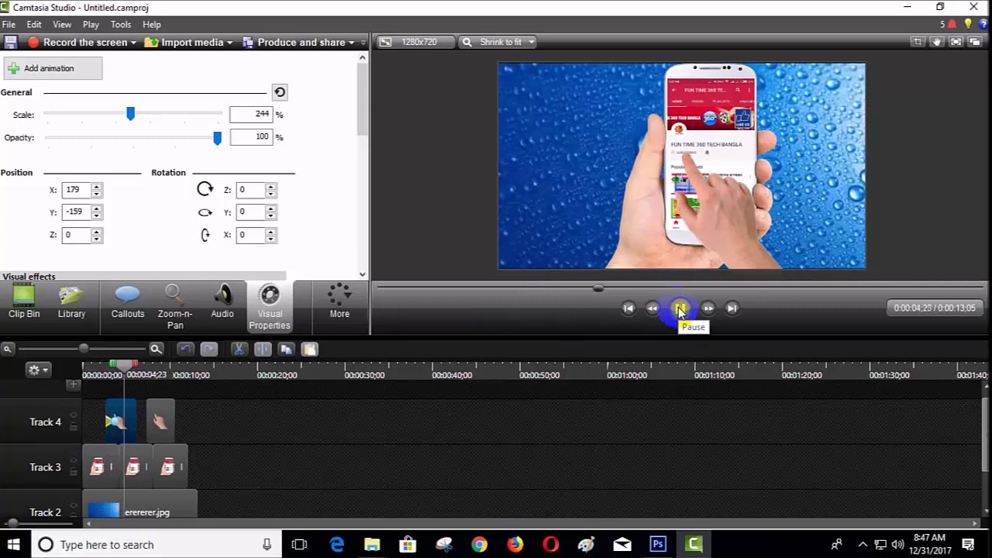
Add a second animation to the first finger clip at 0:00:04;02 that moves the finger back below the canvas, about X 331, Y -576
{"action": "left_click", "coordinate": [132, 436]}
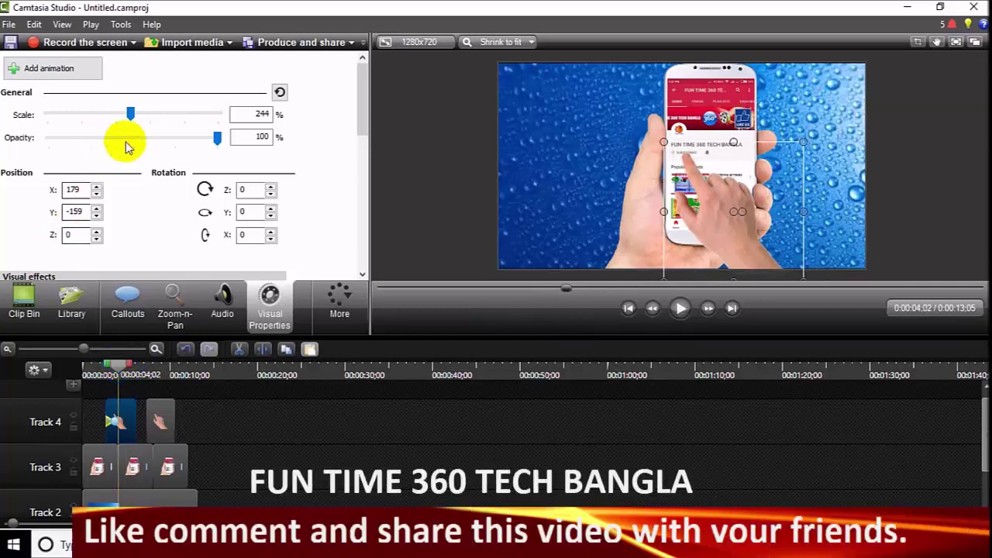
{"action": "left_click", "coordinate": [76, 72]}
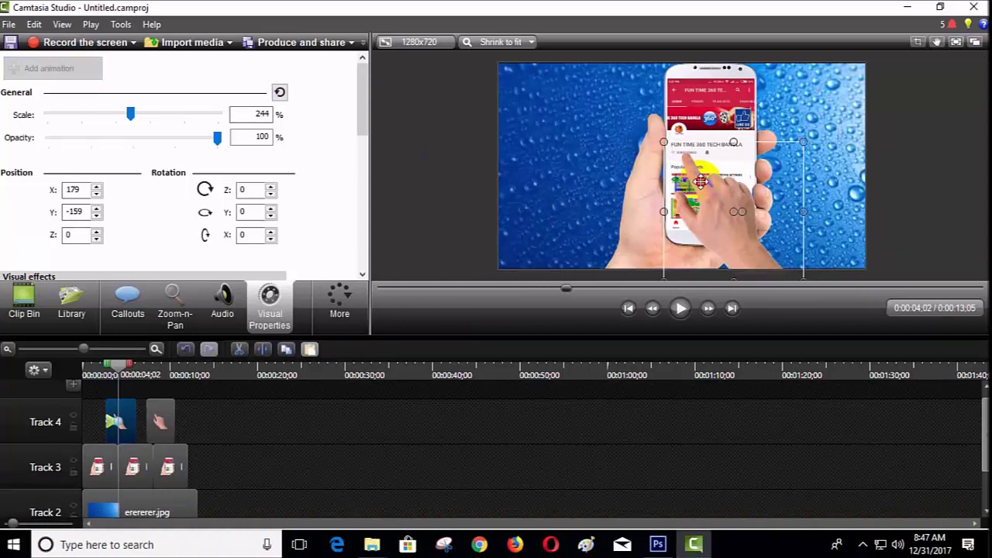
{"action": "left_click_drag", "start_coordinate": [701, 182], "coordinate": [735, 292]}
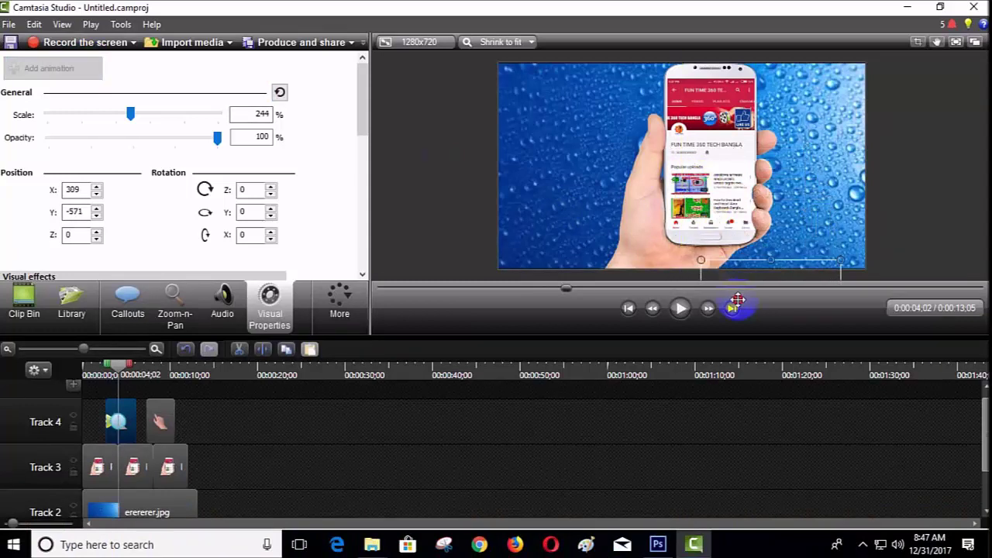
Stretch the finger's exit animation to the end of the first finger clip and return the playhead to 0:00:02;20
{"action": "left_click", "coordinate": [124, 431]}
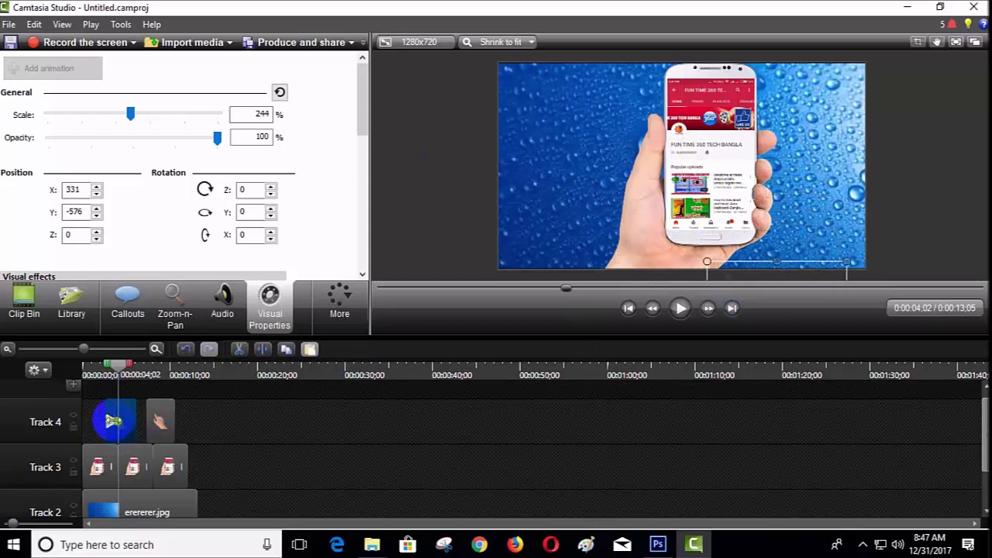
{"action": "left_click_drag", "start_coordinate": [120, 420], "coordinate": [135, 424]}
{"action": "left_click", "coordinate": [128, 376]}
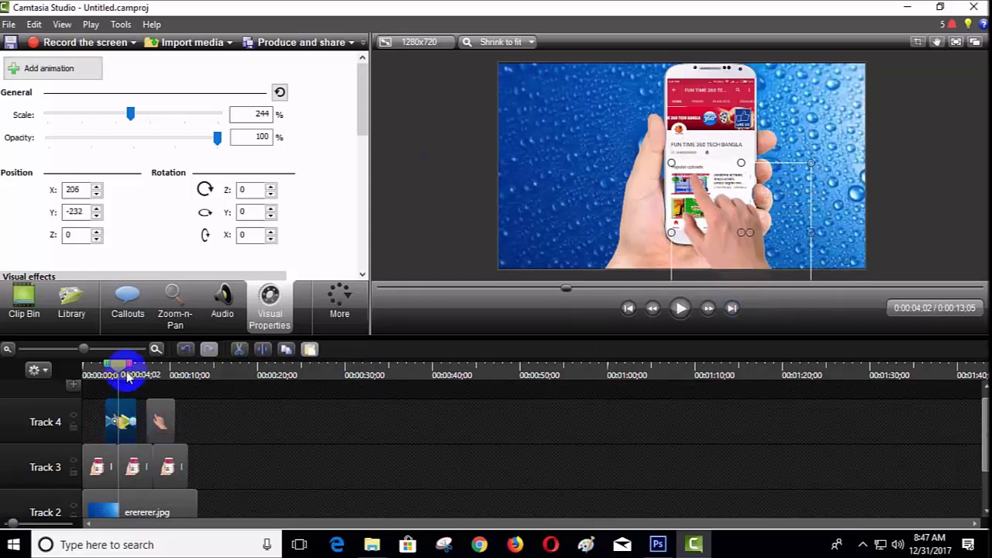
{"action": "left_click", "coordinate": [108, 375]}
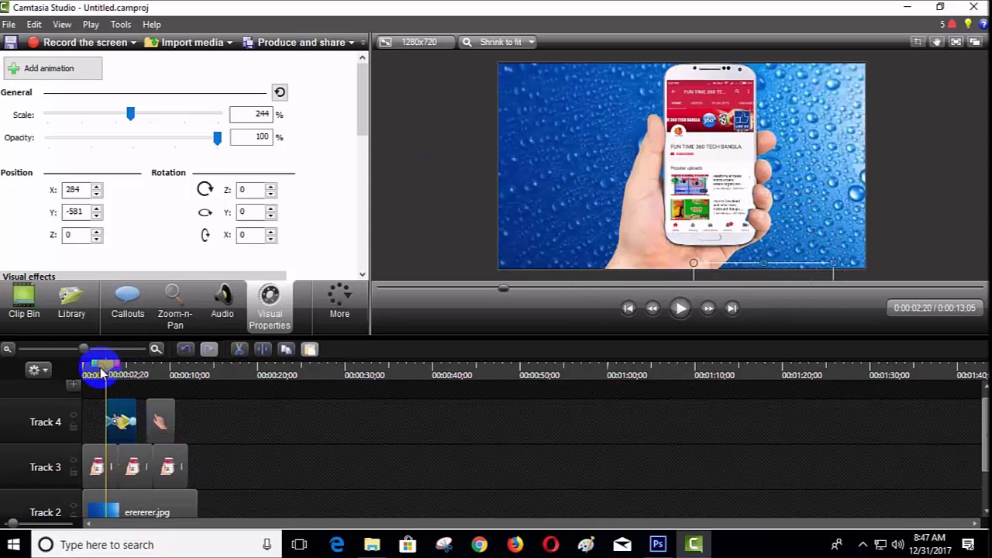
Enlarge the second finger clip to 236% at 0:00:07;00 and place it below the canvas, about X 419, Y -561
{"action": "left_click", "coordinate": [680, 314]}
{"action": "left_click", "coordinate": [157, 421]}
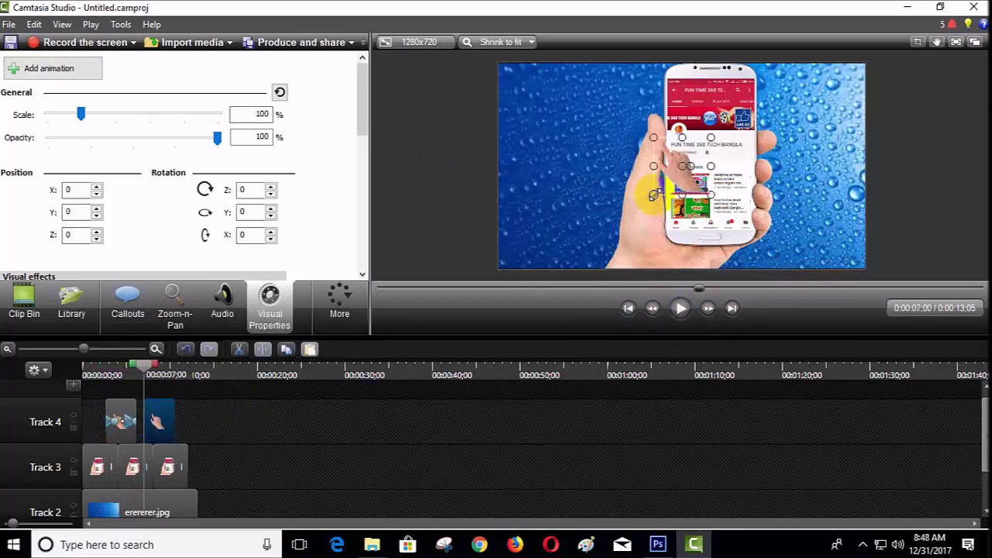
{"action": "left_click_drag", "start_coordinate": [653, 194], "coordinate": [576, 271]}
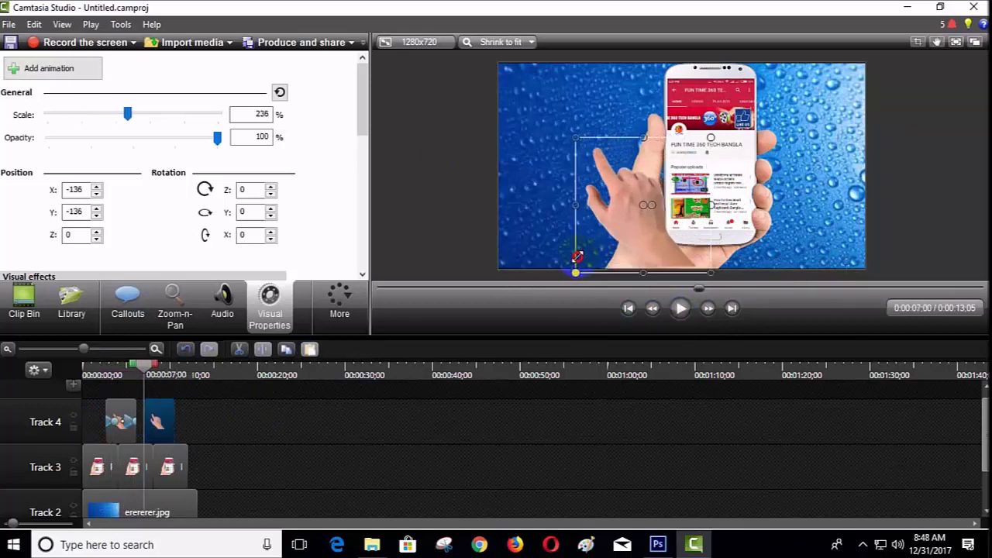
{"action": "left_click_drag", "start_coordinate": [634, 220], "coordinate": [792, 339]}
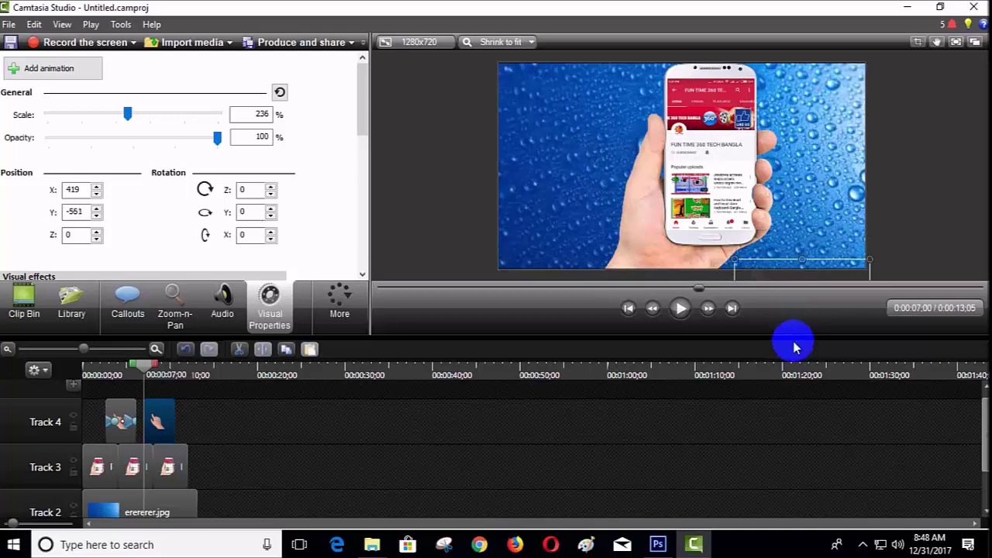
Add an animation moving the second finger from about X 413, Y -548 to the phone's bell icon, about X 258, Y -146, and preview it
{"action": "left_click", "coordinate": [58, 71]}
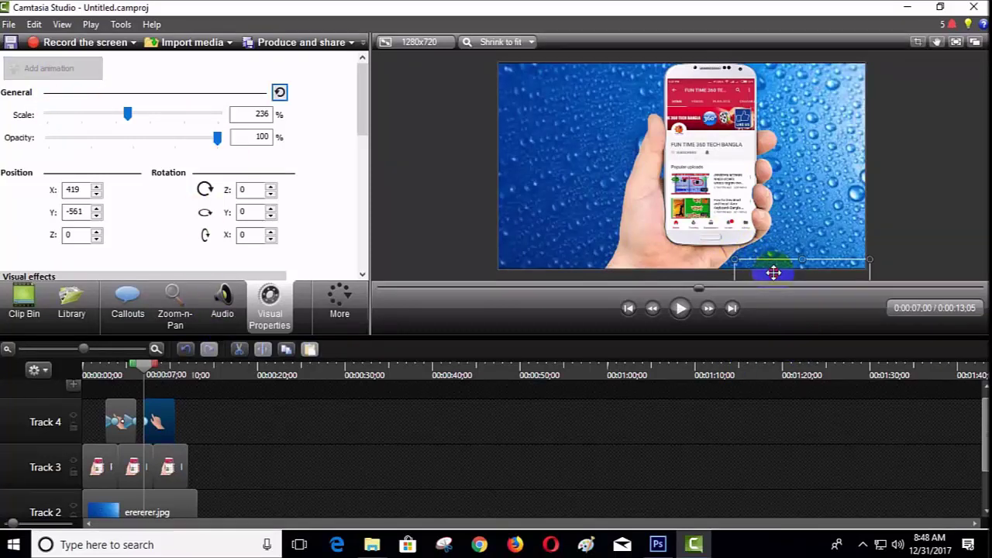
{"action": "left_click_drag", "start_coordinate": [773, 266], "coordinate": [727, 154]}
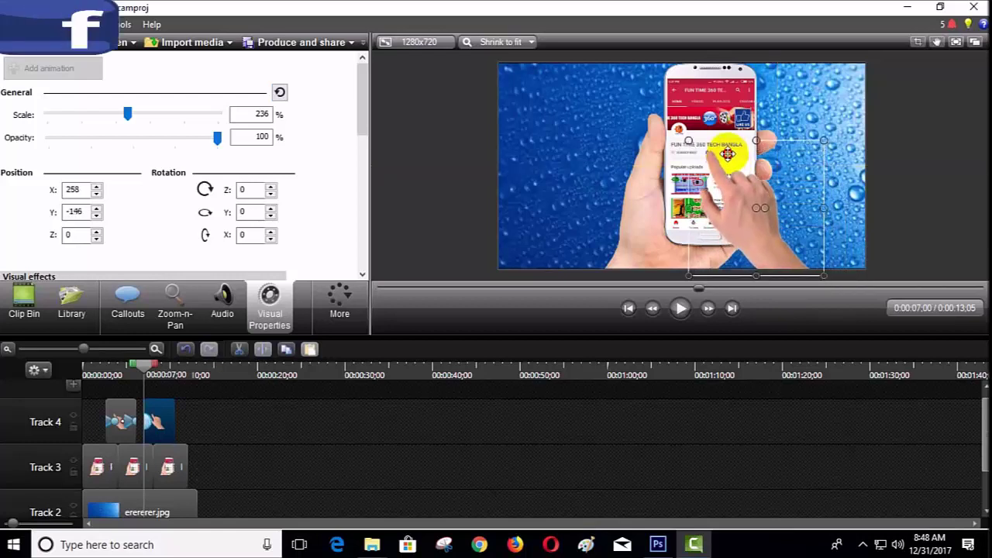
{"action": "left_click", "coordinate": [151, 419]}
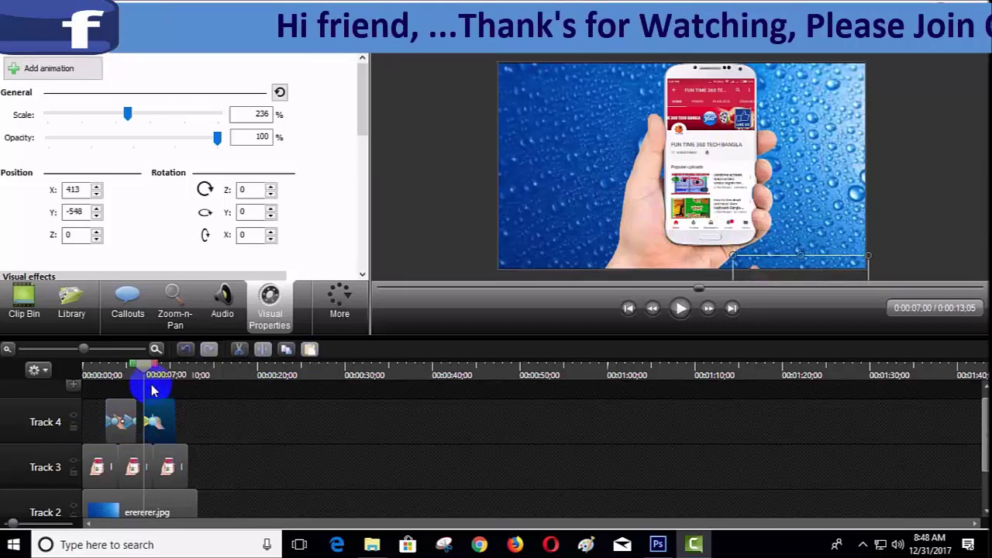
{"action": "left_click_drag", "start_coordinate": [721, 285], "coordinate": [724, 294]}
{"action": "left_click", "coordinate": [680, 308]}
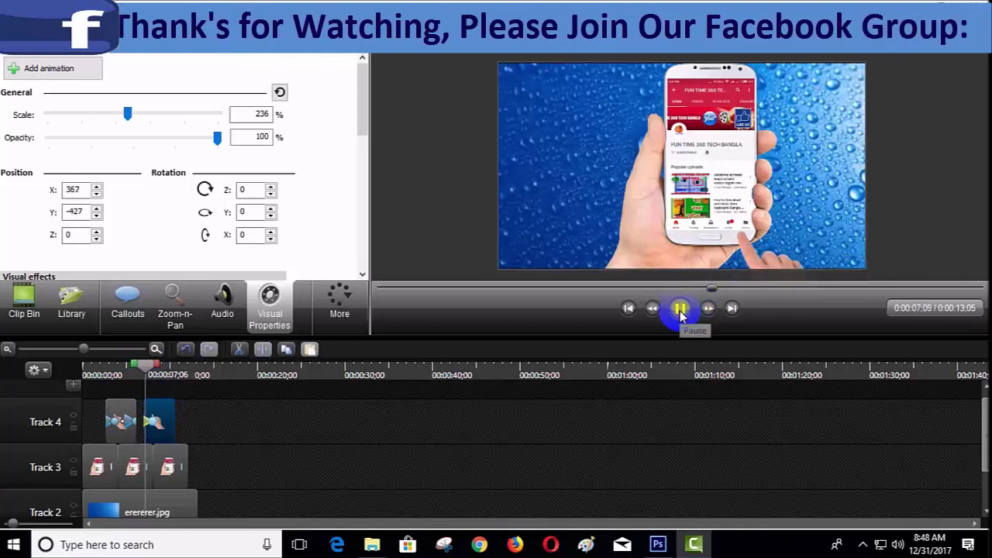
{"action": "left_click", "coordinate": [681, 309]}
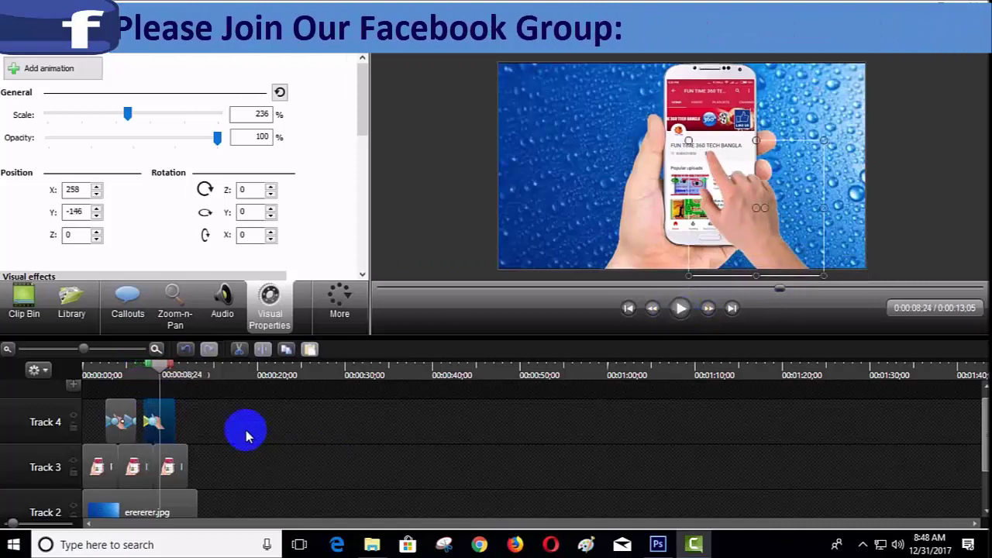
Add an exit animation at 0:00:08;24 moving the second finger to about X 383, Y -596, and stretch it to the clip's end
{"action": "left_click", "coordinate": [77, 69]}
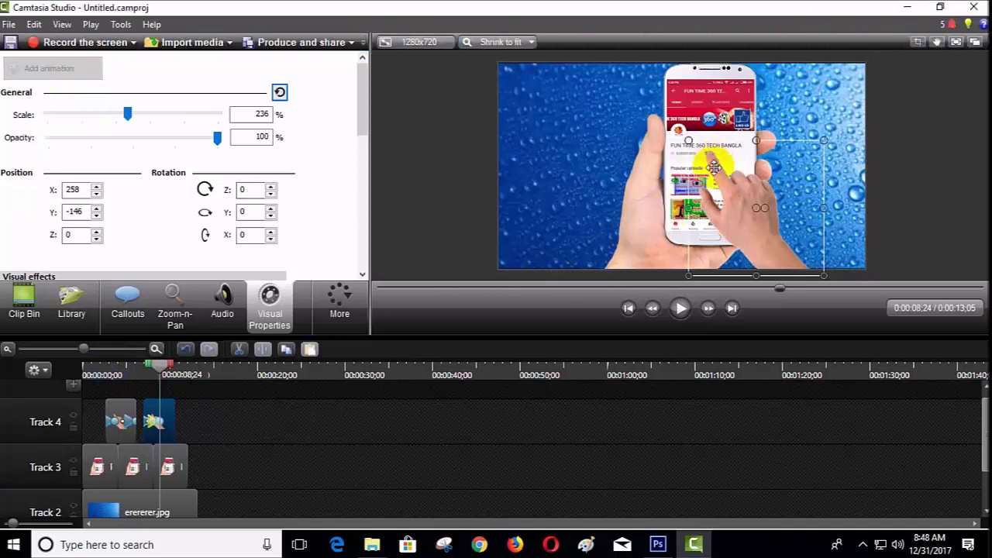
{"action": "left_click_drag", "start_coordinate": [720, 169], "coordinate": [754, 298]}
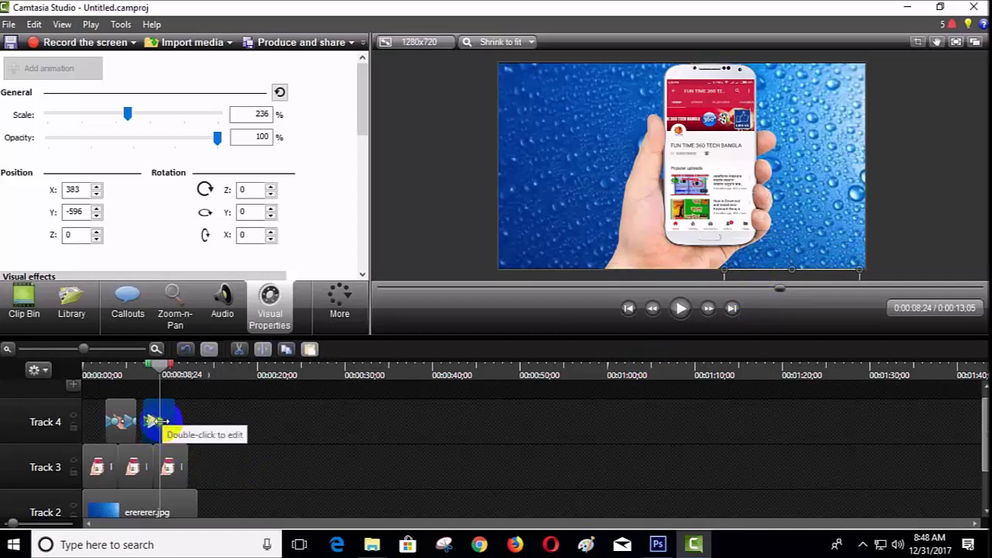
{"action": "left_click_drag", "start_coordinate": [155, 421], "coordinate": [172, 423]}
Preview the second finger clip's entry and exit movement from 0:00:07;00
{"action": "left_click_drag", "start_coordinate": [163, 370], "coordinate": [144, 368]}
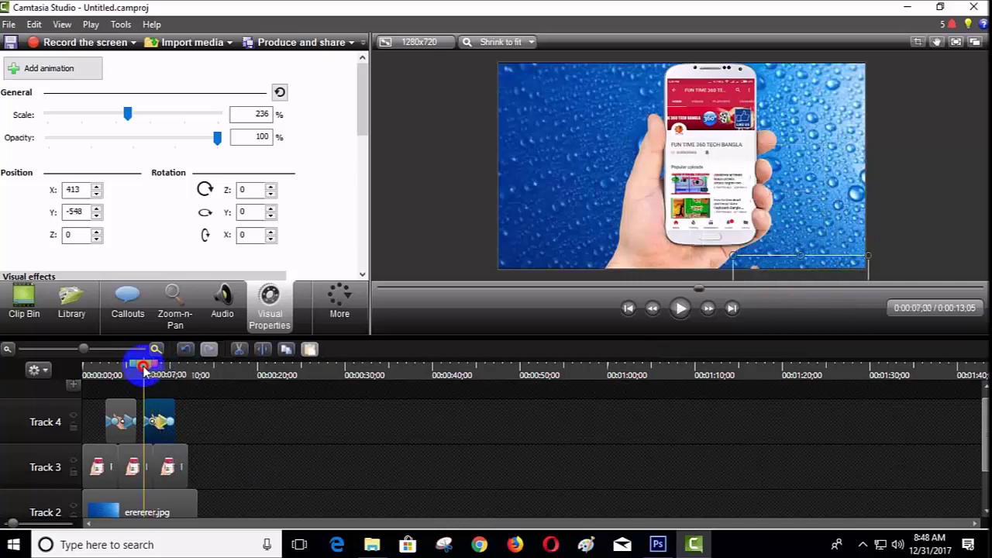
{"action": "left_click", "coordinate": [679, 309]}
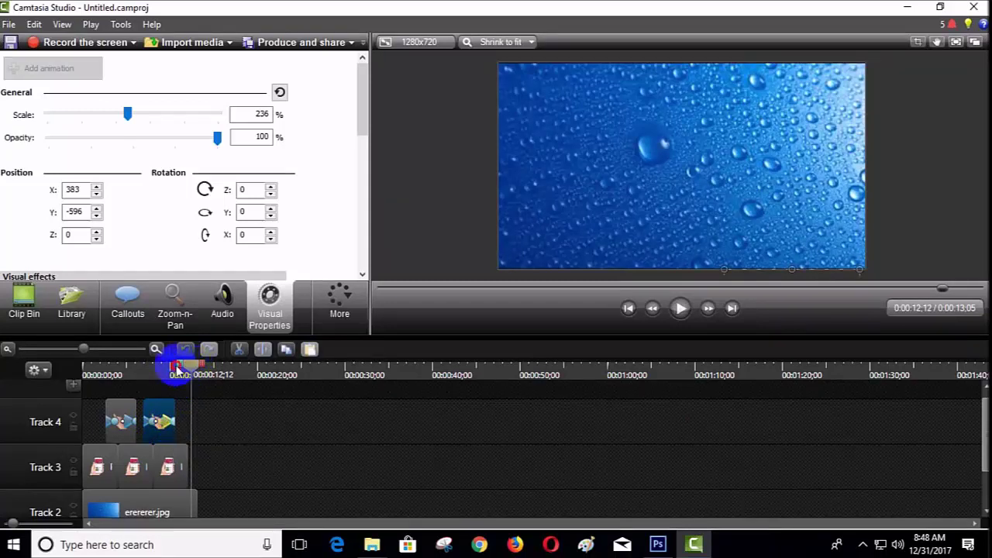
{"action": "left_click_drag", "start_coordinate": [177, 370], "coordinate": [145, 371]}
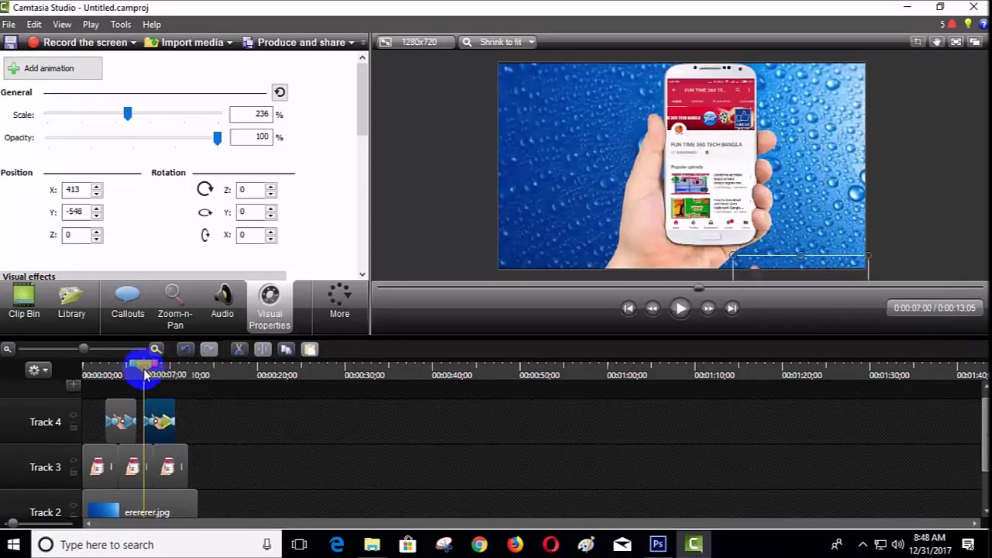
{"action": "left_click", "coordinate": [680, 309]}
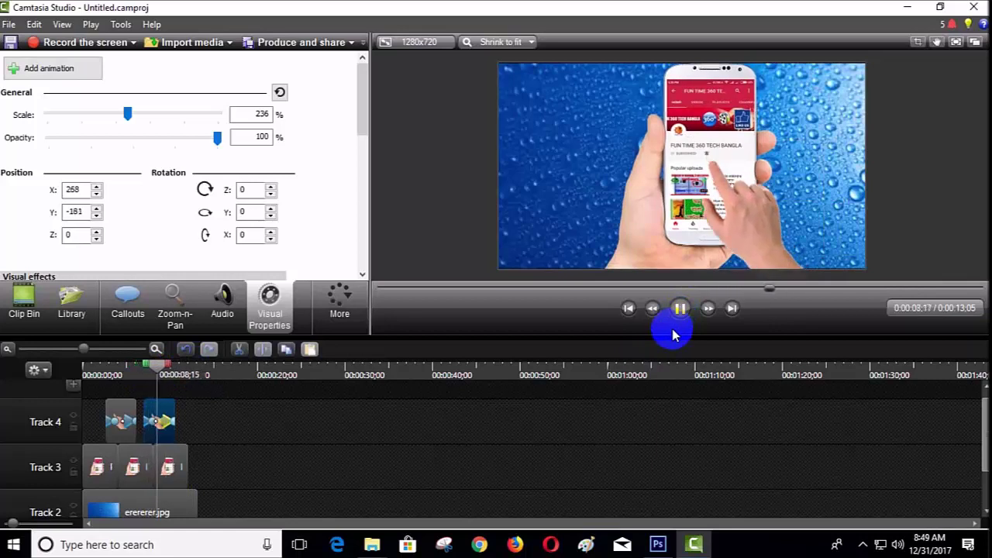
{"action": "left_click", "coordinate": [209, 421]}
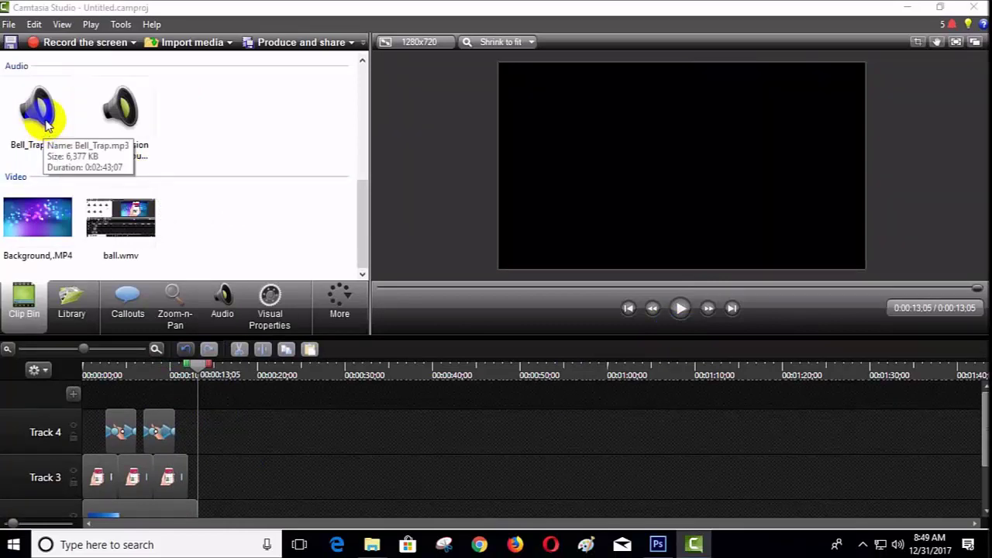
{"action": "left_click_drag", "start_coordinate": [43, 113], "coordinate": [71, 138]}
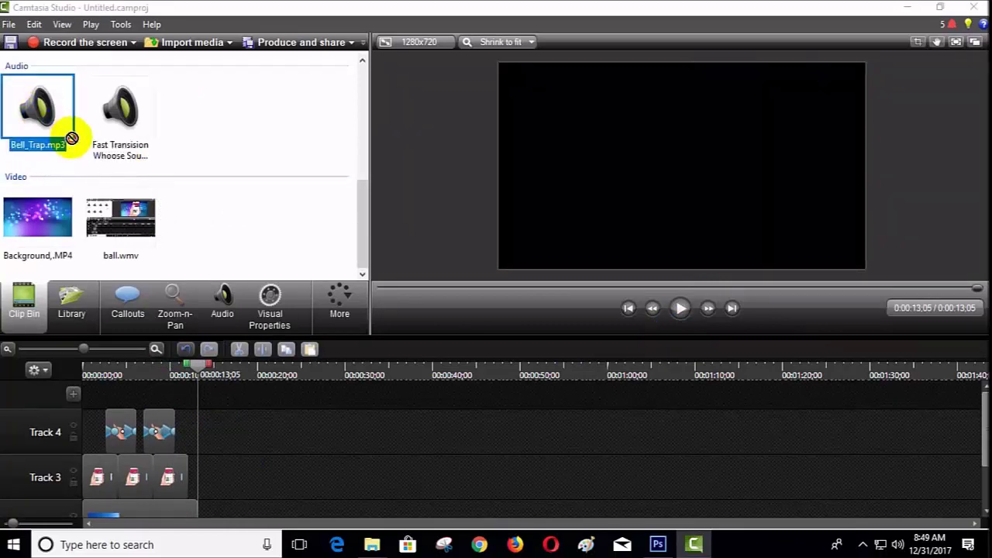
{"action": "left_click", "coordinate": [270, 330]}
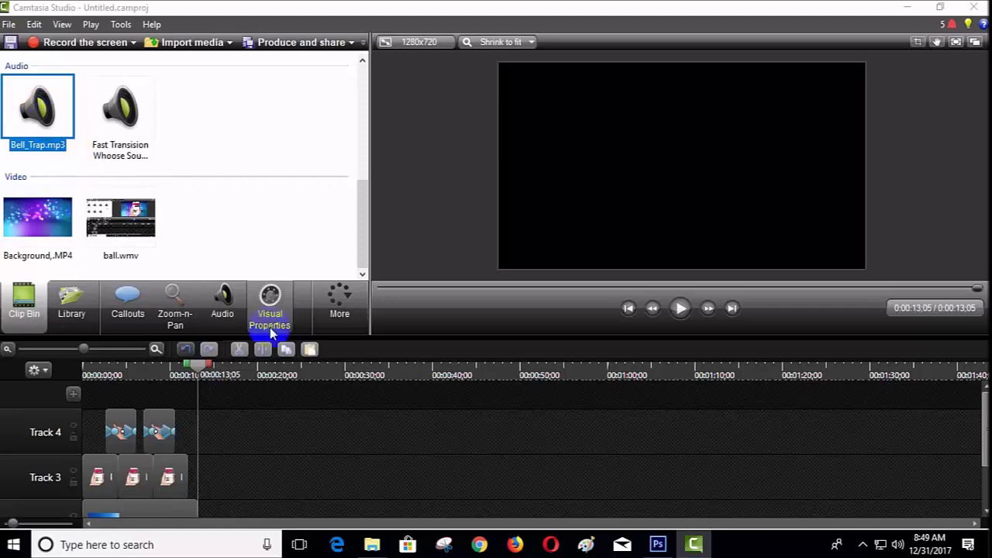
{"action": "left_click", "coordinate": [248, 119]}
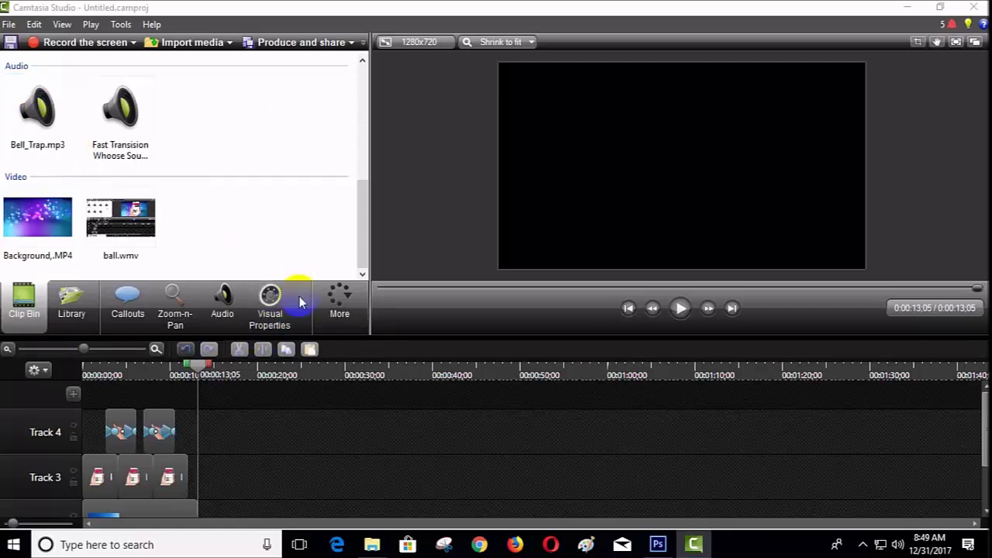
Set the playhead to 0:00:09;08 and add Bell Left.png and Bell Right.png to an empty stretch of Track 4
{"action": "left_click", "coordinate": [220, 379]}
{"action": "left_click", "coordinate": [165, 371]}
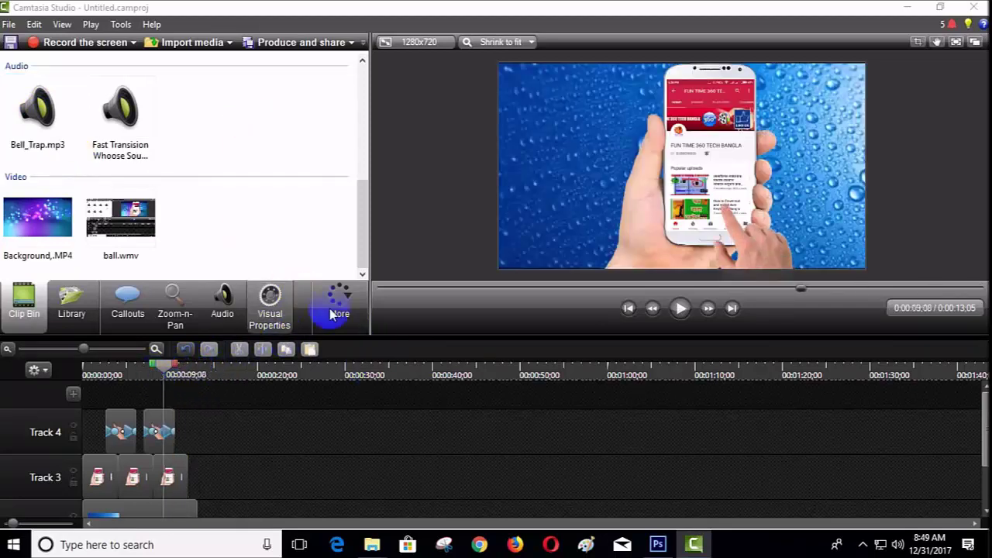
{"action": "left_click_drag", "start_coordinate": [361, 230], "coordinate": [381, 106]}
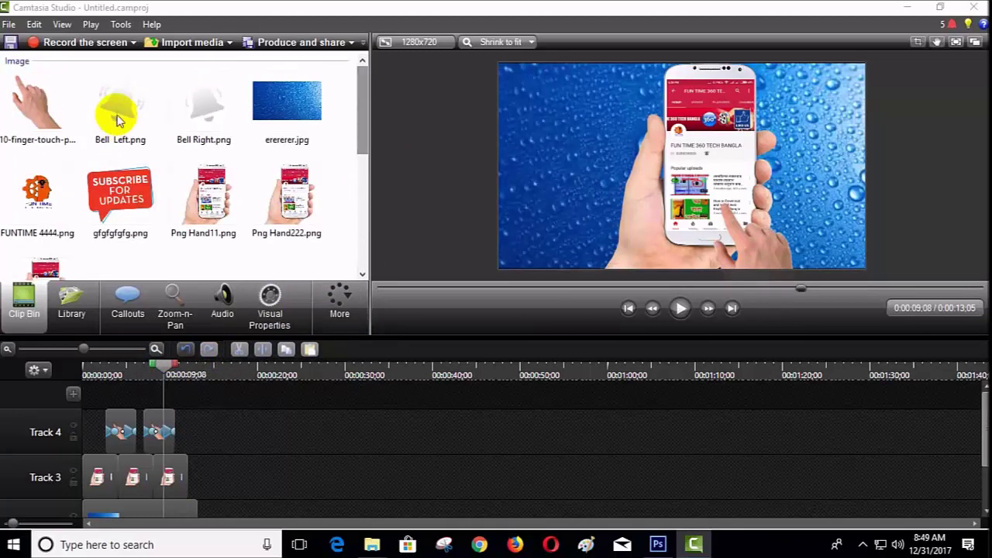
{"action": "left_click_drag", "start_coordinate": [120, 128], "coordinate": [306, 438]}
{"action": "left_click_drag", "start_coordinate": [203, 109], "coordinate": [318, 428]}
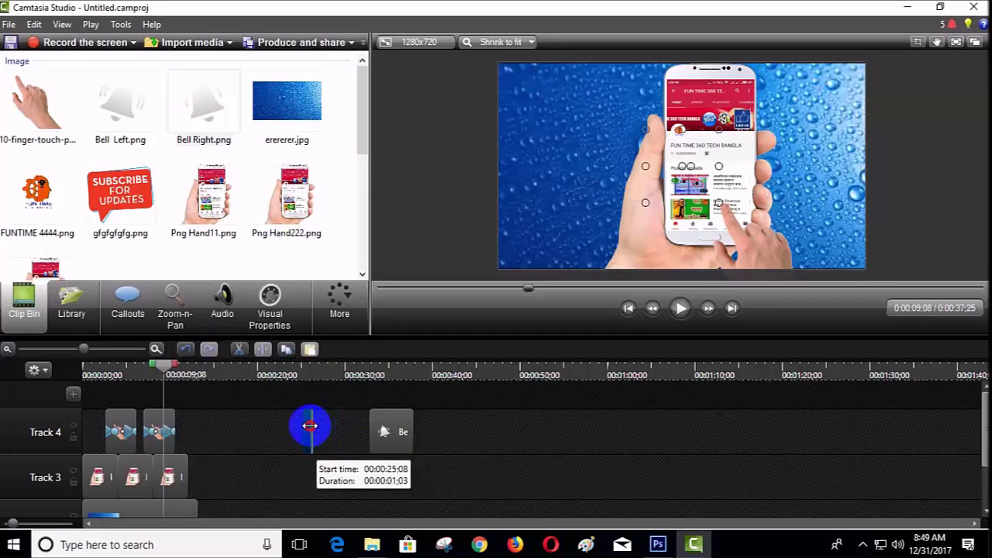
Shorten the two bell clips, butt them together on Track 4, and group them
{"action": "left_click_drag", "start_coordinate": [309, 427], "coordinate": [370, 454]}
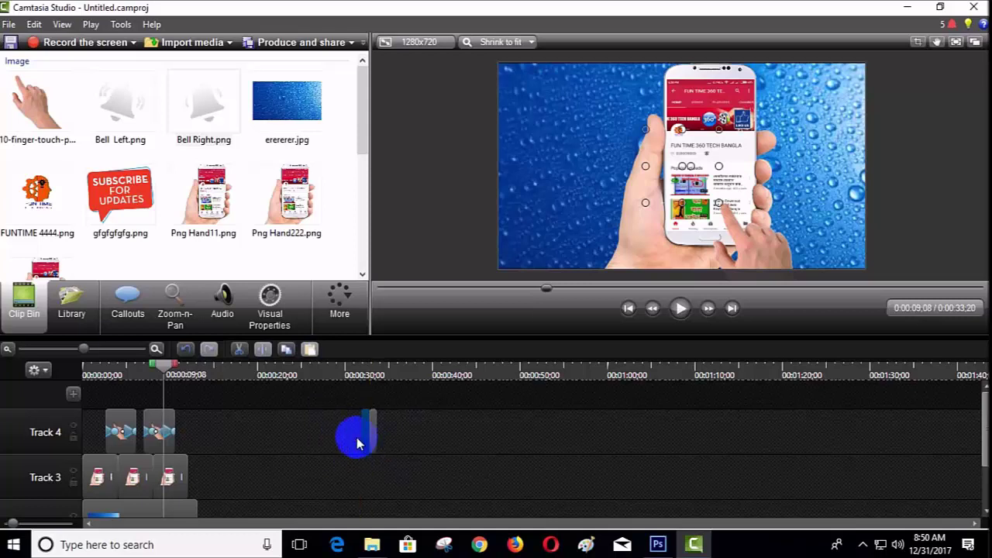
{"action": "left_click", "coordinate": [393, 441]}
{"action": "right_click", "coordinate": [367, 438]}
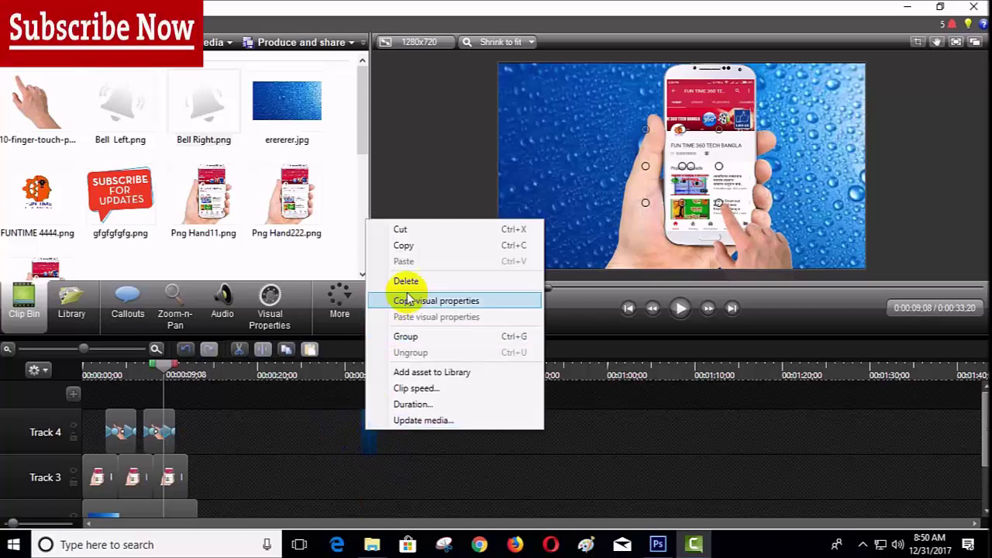
{"action": "left_click", "coordinate": [415, 404]}
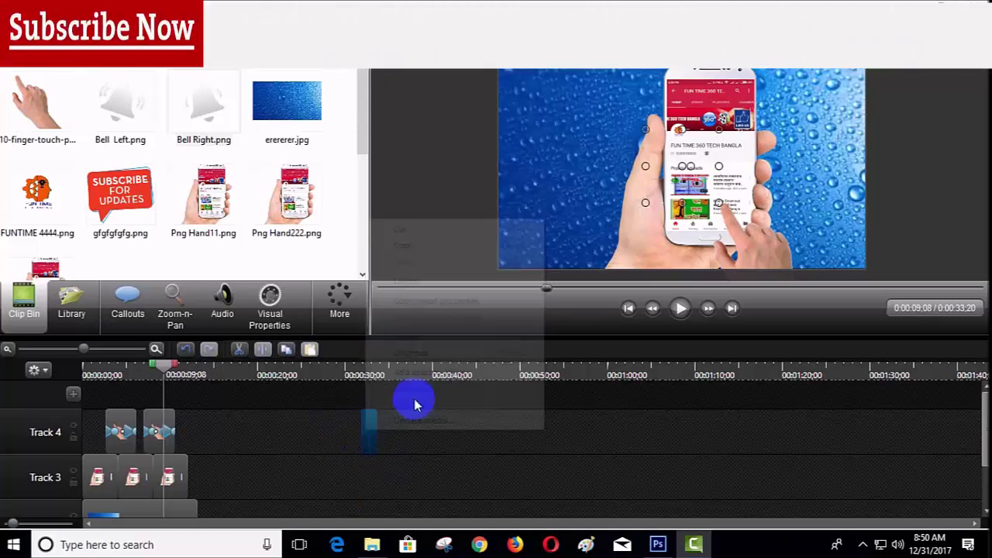
Copy the bell group and paste the duplicate at the playhead on Track 5
{"action": "right_click", "coordinate": [369, 446]}
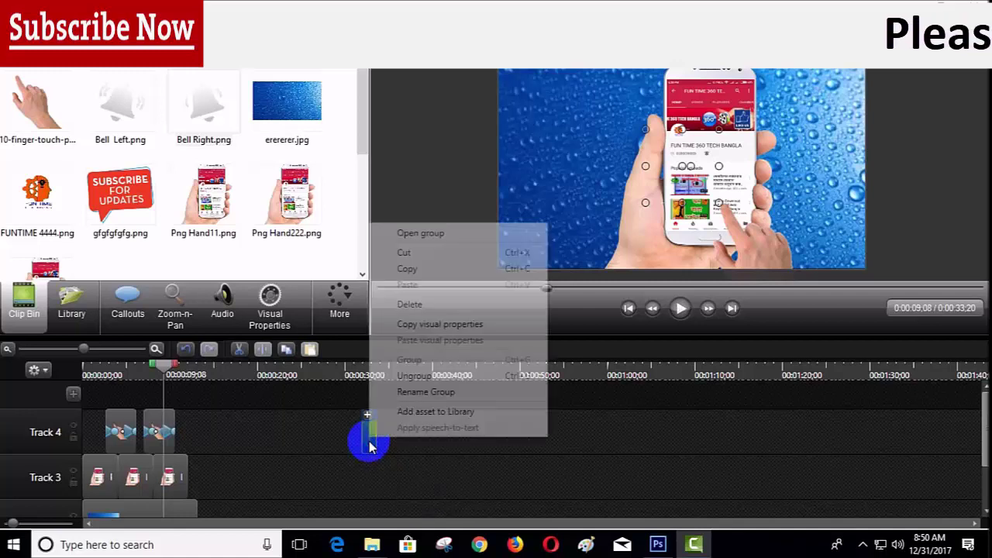
{"action": "left_click", "coordinate": [415, 269]}
{"action": "right_click", "coordinate": [417, 422]}
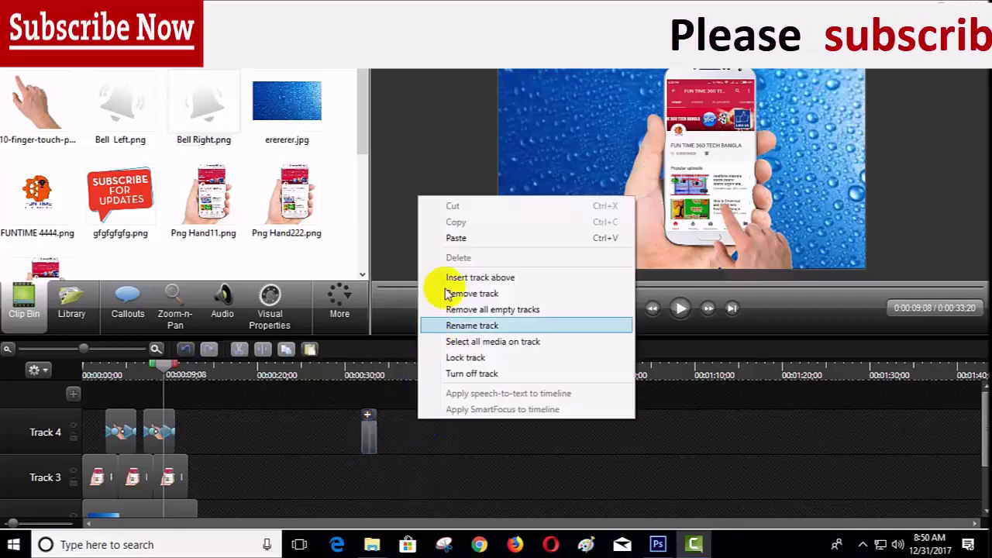
{"action": "left_click", "coordinate": [428, 238]}
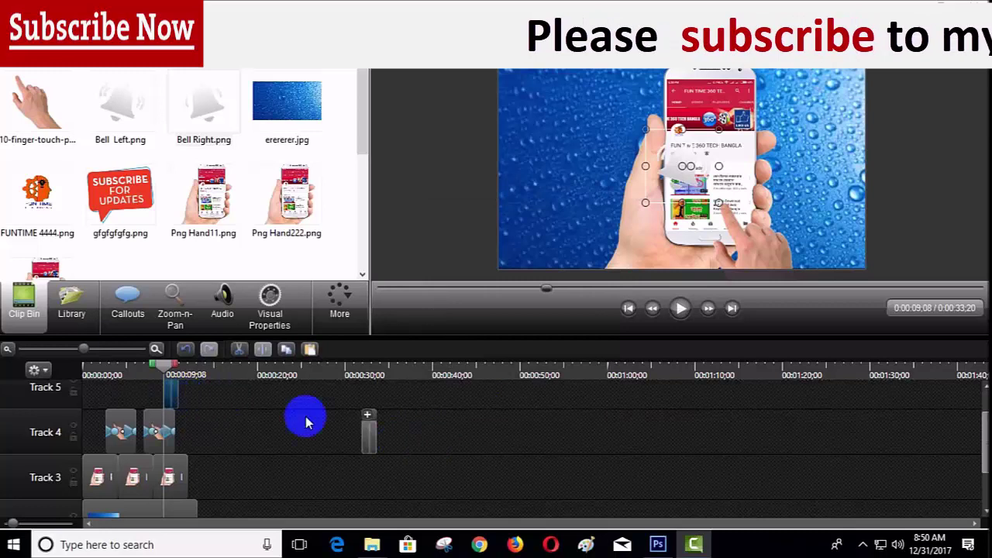
Move the original bell group from Track 4 to Track 5, directly before the pasted copy
{"action": "scroll", "coordinate": [272, 454], "scroll_direction": "up", "scroll_amount": 1}
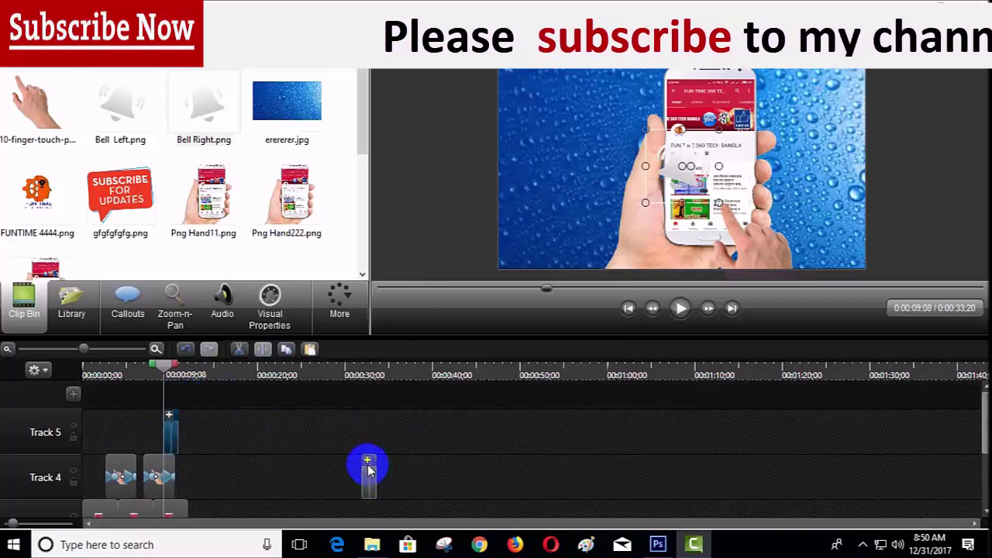
{"action": "left_click", "coordinate": [204, 466]}
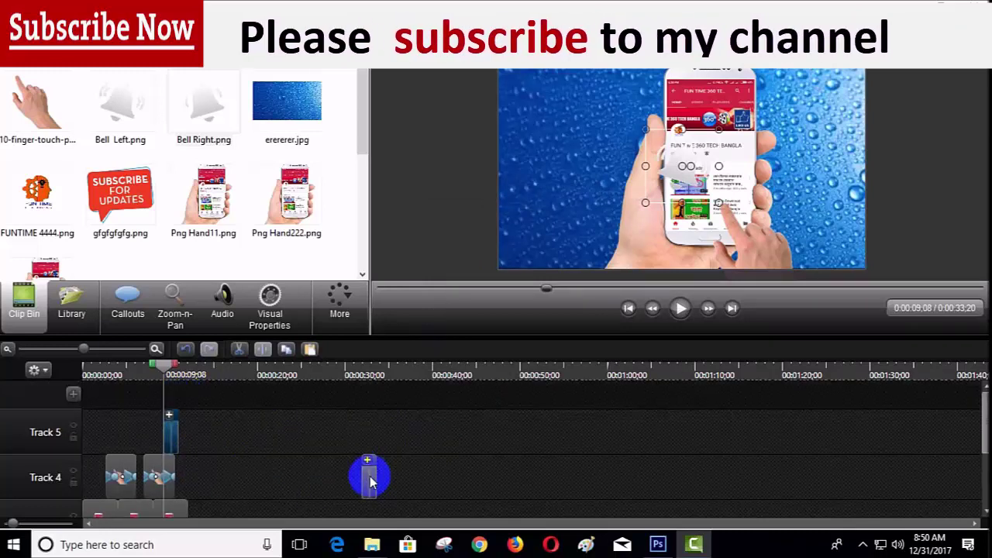
{"action": "left_click_drag", "start_coordinate": [369, 474], "coordinate": [165, 401]}
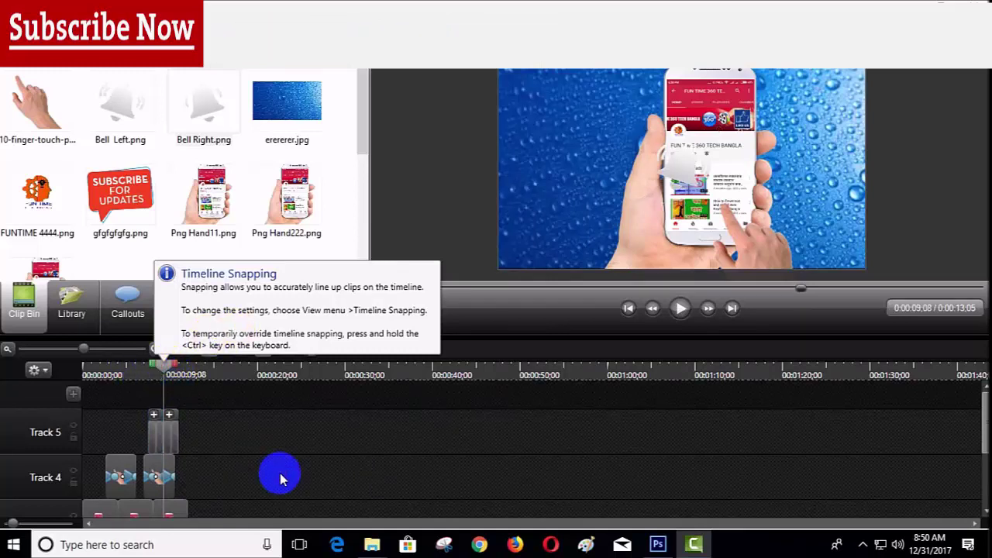
Place the first bell group in the canvas's upper-right corner at 0:00:07;27 and preview the ringing bell
{"action": "left_click", "coordinate": [165, 372]}
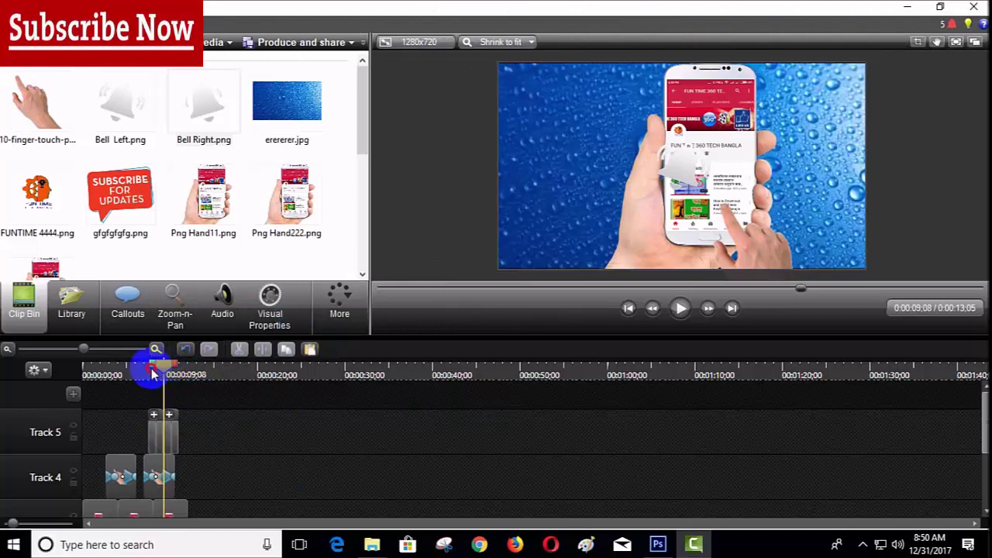
{"action": "left_click", "coordinate": [153, 374]}
{"action": "left_click", "coordinate": [827, 106]}
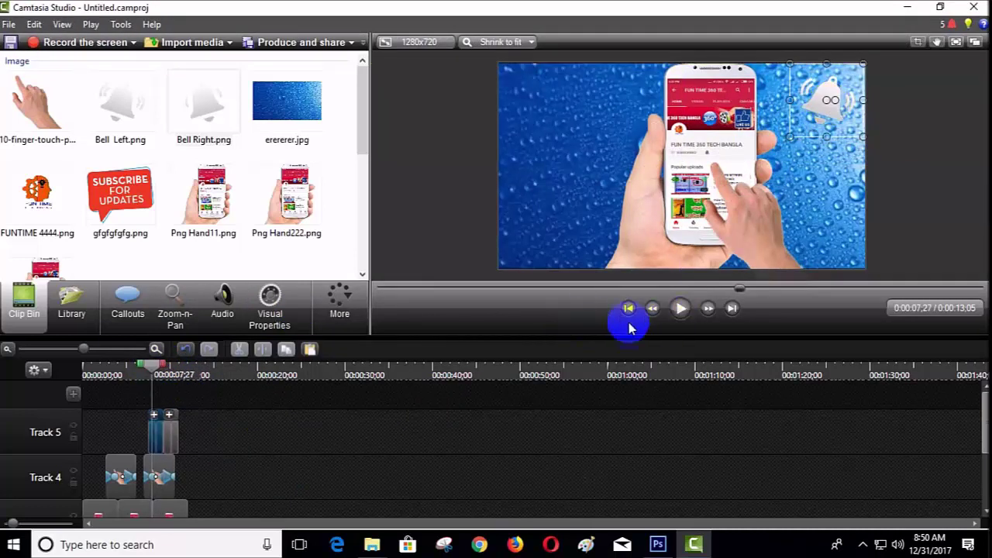
{"action": "left_click", "coordinate": [682, 310]}
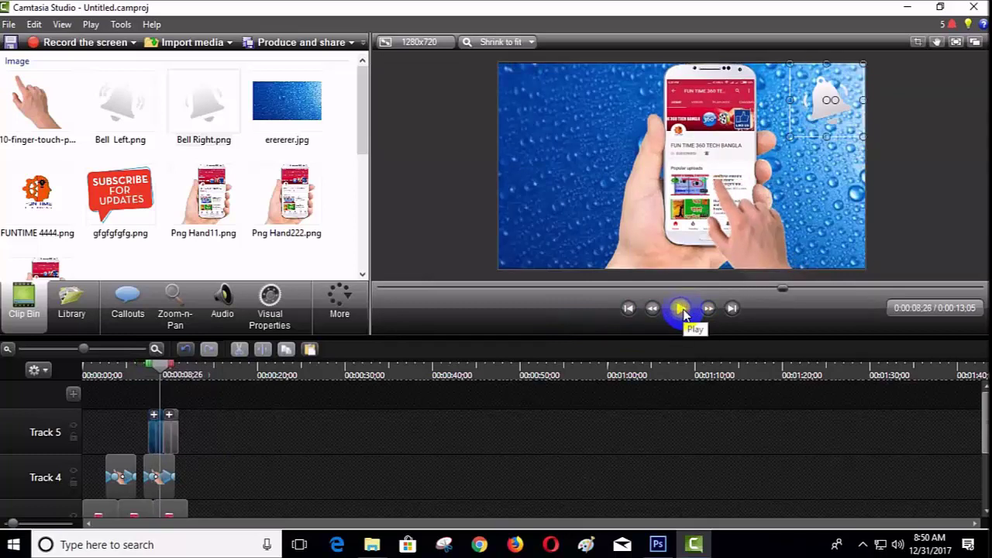
{"action": "left_click", "coordinate": [842, 109]}
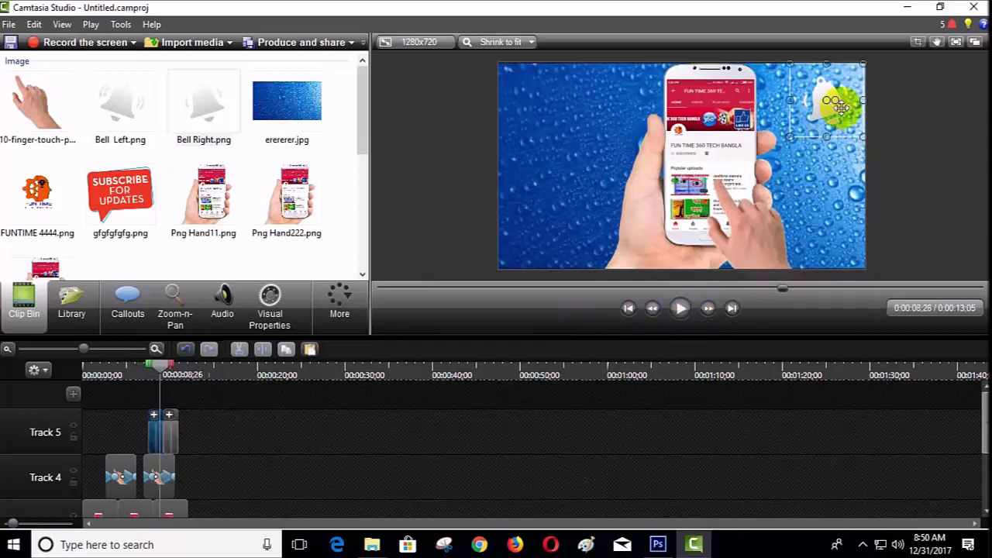
{"action": "left_click", "coordinate": [688, 168]}
{"action": "left_click", "coordinate": [161, 417]}
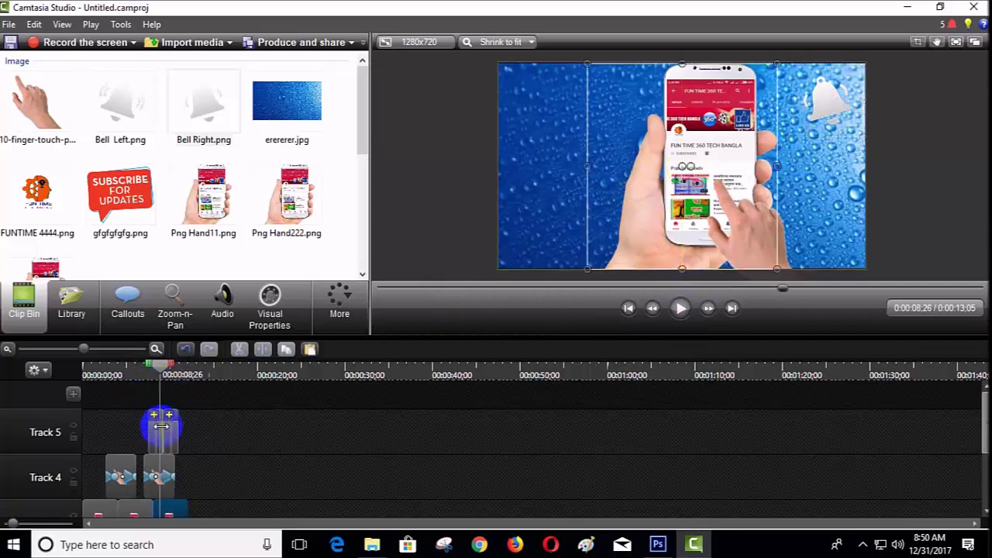
Place the second bell group in the canvas's upper-right corner, matching the first one, and preview the ringing bell
{"action": "left_click", "coordinate": [159, 436]}
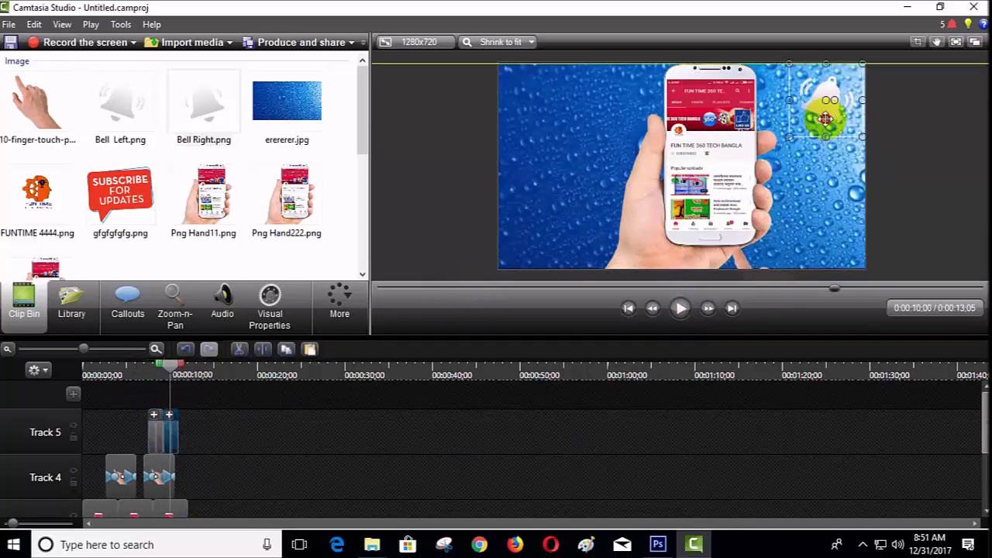
{"action": "left_click", "coordinate": [679, 308]}
{"action": "left_click_drag", "start_coordinate": [177, 373], "coordinate": [147, 379]}
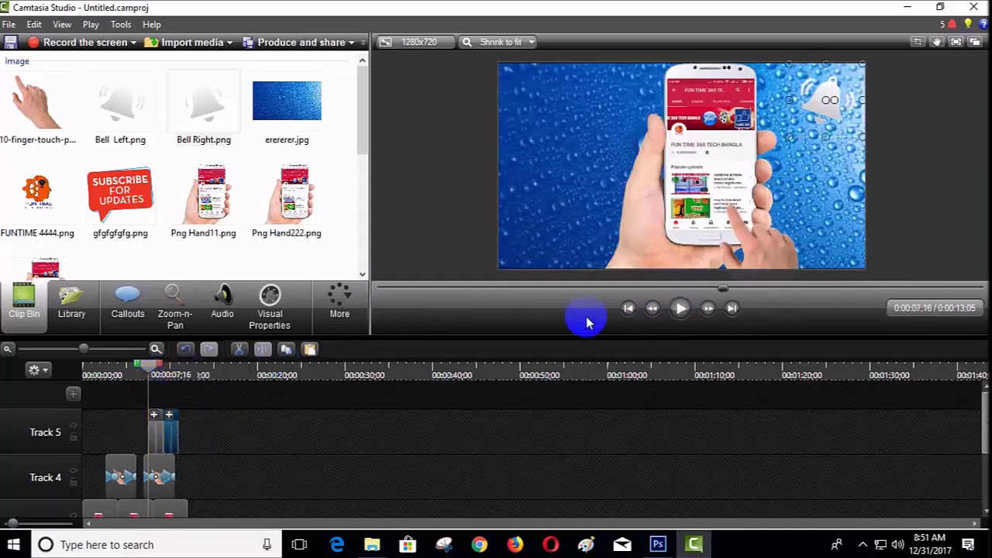
{"action": "left_click", "coordinate": [675, 311]}
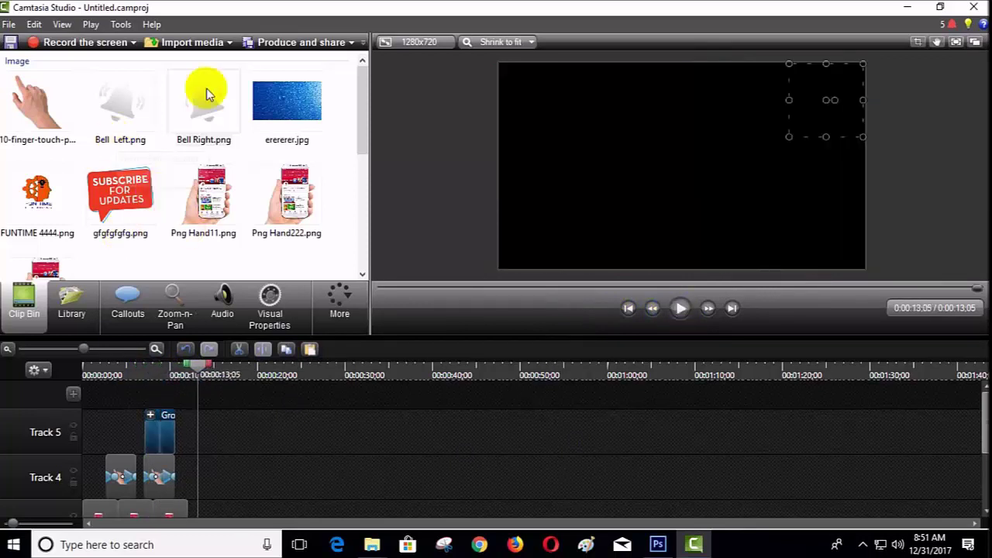
Add Bell_Trap.mp3 to Track 5, in the empty stretch well after the bell group
{"action": "scroll", "coordinate": [165, 219], "scroll_direction": "down", "scroll_amount": 3}
{"action": "scroll", "coordinate": [125, 221], "scroll_direction": "down", "scroll_amount": 3}
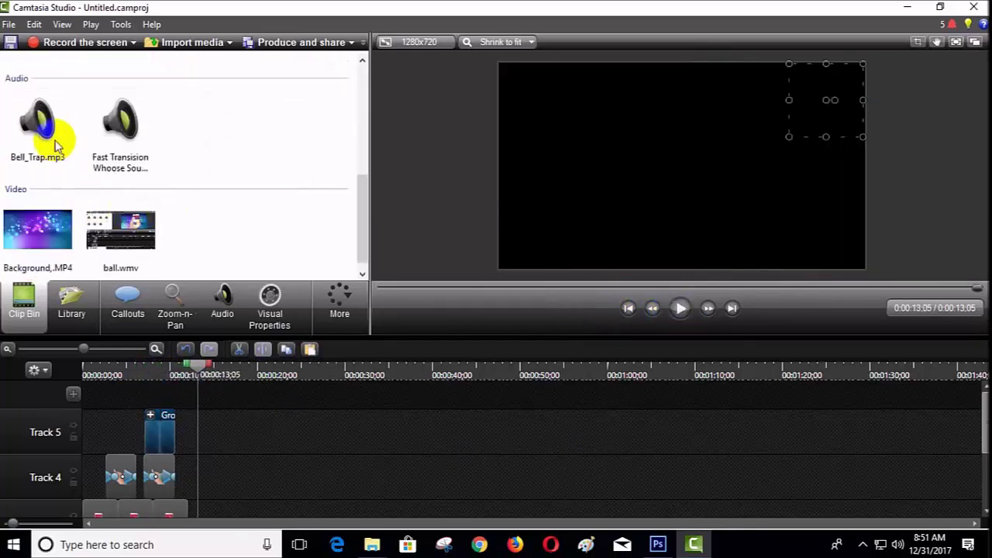
{"action": "left_click_drag", "start_coordinate": [55, 145], "coordinate": [449, 432]}
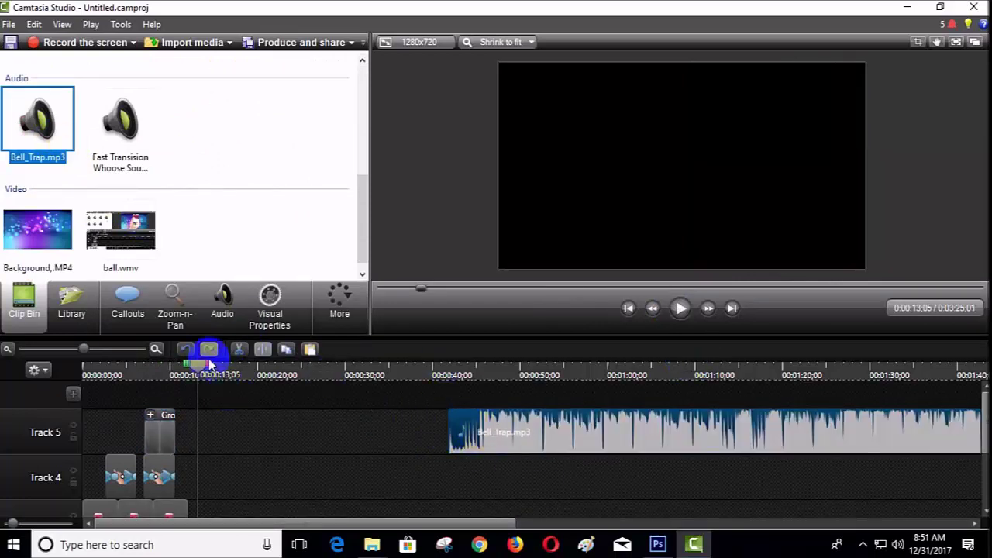
Trim Bell_Trap.mp3 to the short ring between 0:00:43;20 and 0:00:44;28, deleting the rest of the audio
{"action": "left_click_drag", "start_coordinate": [201, 373], "coordinate": [465, 409]}
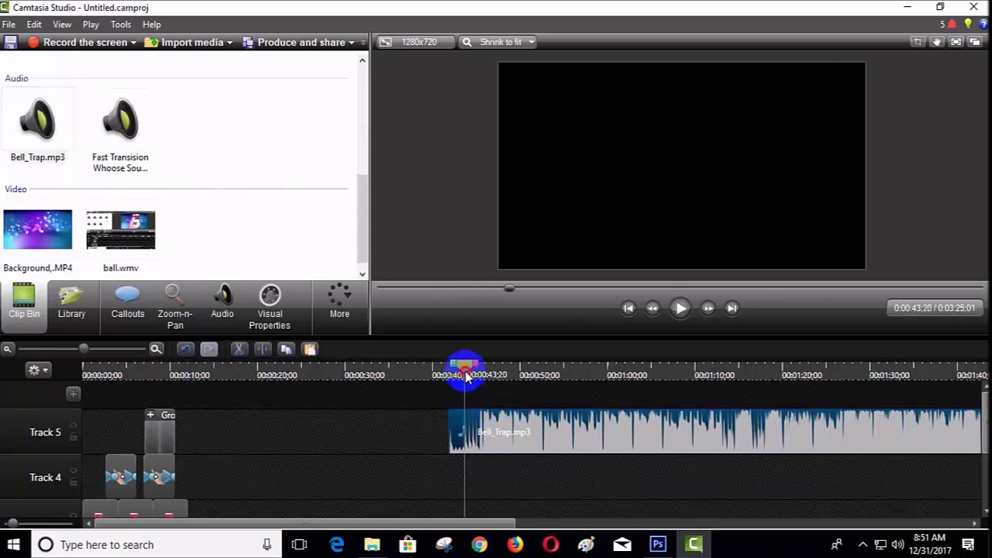
{"action": "right_click", "coordinate": [527, 446]}
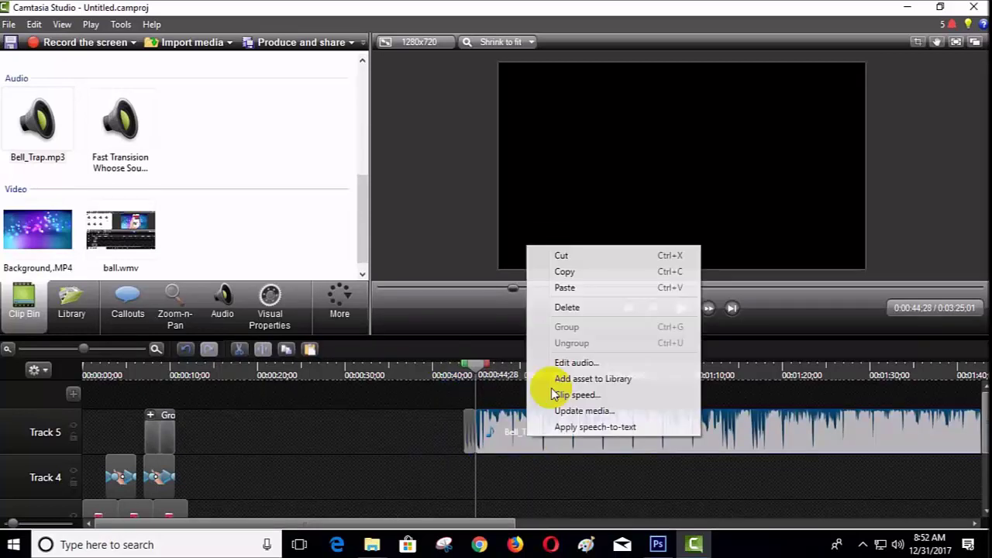
{"action": "left_click", "coordinate": [558, 308]}
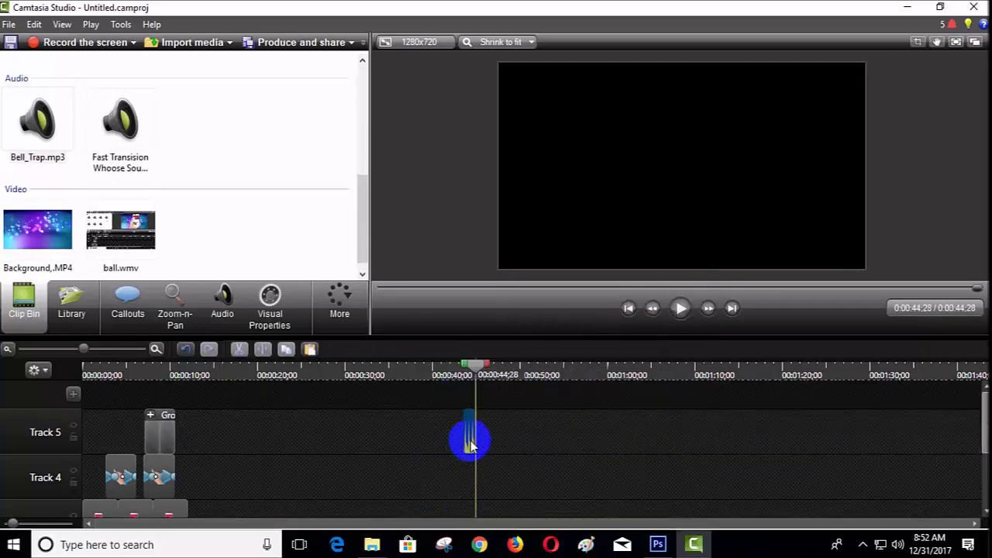
Copy the short bell sound, delete it from Track 5, and paste it at the playhead on Track 1
{"action": "right_click", "coordinate": [470, 444]}
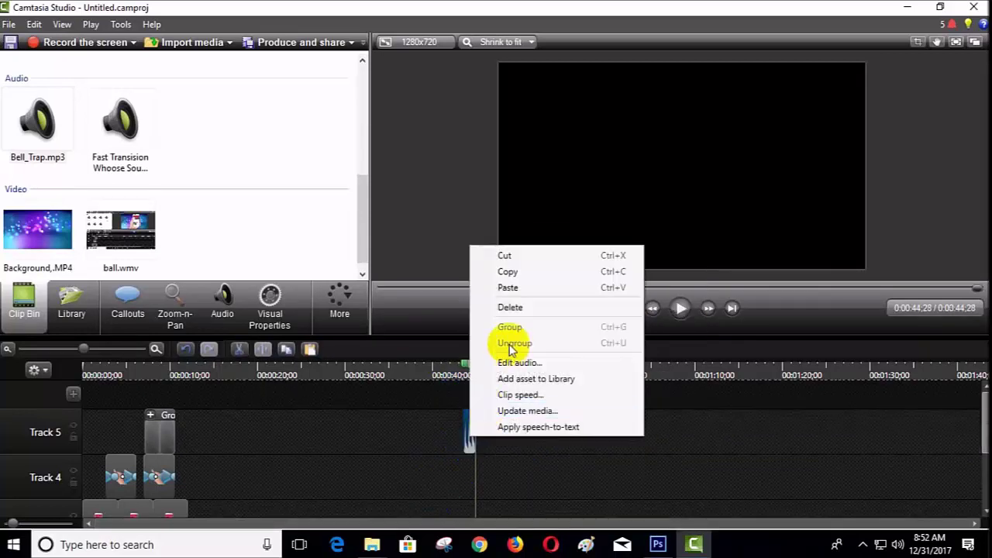
{"action": "left_click", "coordinate": [513, 273]}
{"action": "right_click", "coordinate": [509, 429]}
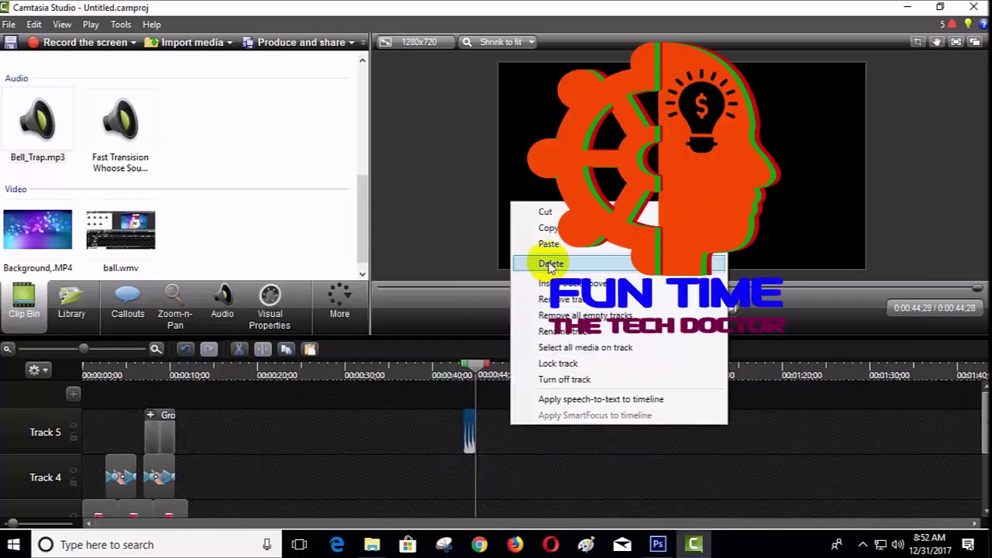
{"action": "left_click", "coordinate": [545, 262]}
{"action": "right_click", "coordinate": [489, 414]}
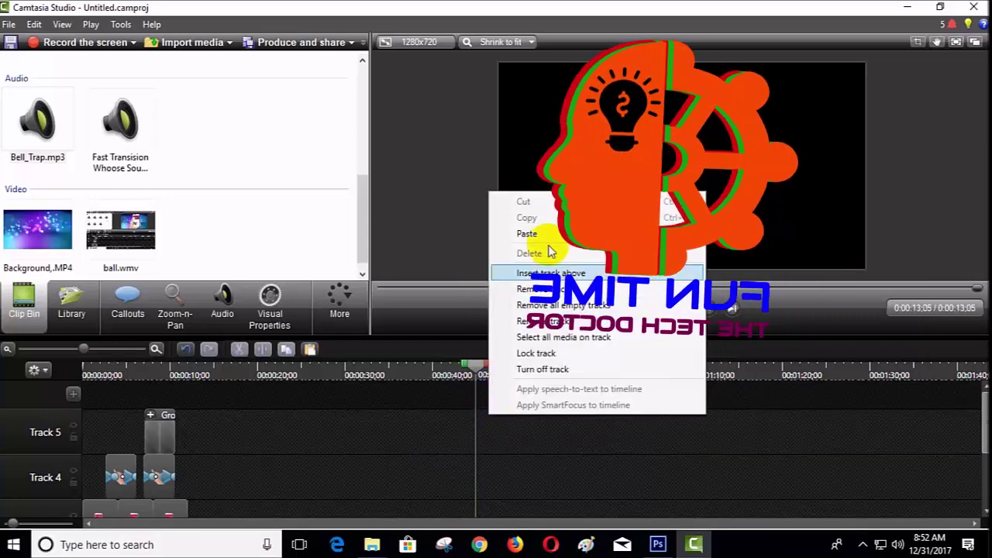
{"action": "left_click", "coordinate": [534, 304]}
Paste the bell sound again, butt it against the first copy on Track 1, and group the two clips
{"action": "right_click", "coordinate": [494, 460]}
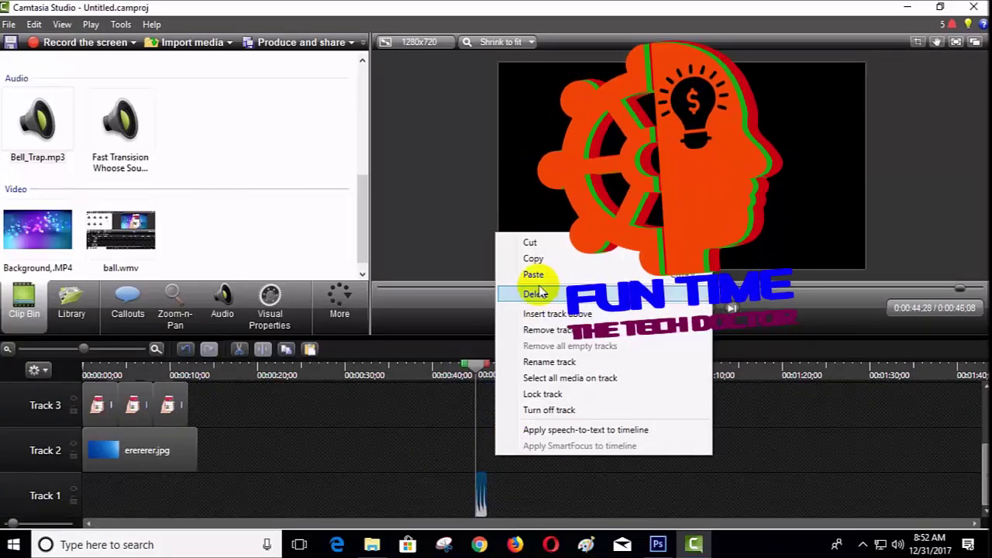
{"action": "left_click", "coordinate": [487, 450]}
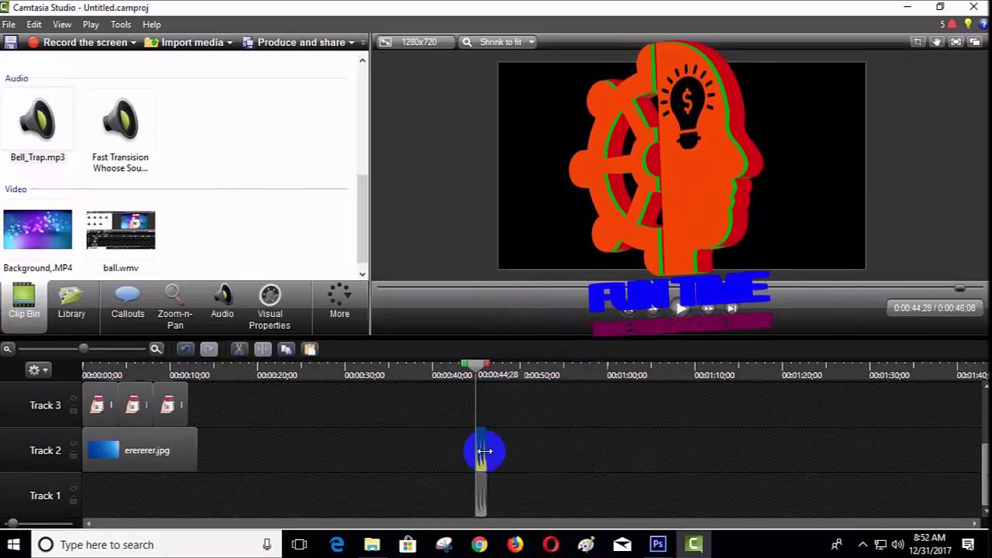
{"action": "right_click", "coordinate": [482, 454]}
{"action": "left_click", "coordinate": [502, 483]}
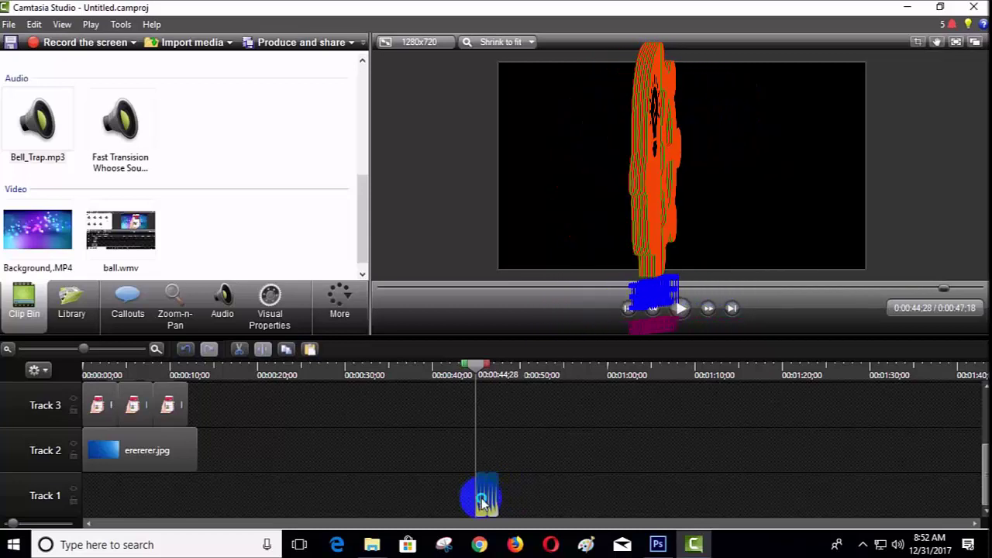
{"action": "right_click", "coordinate": [482, 500]}
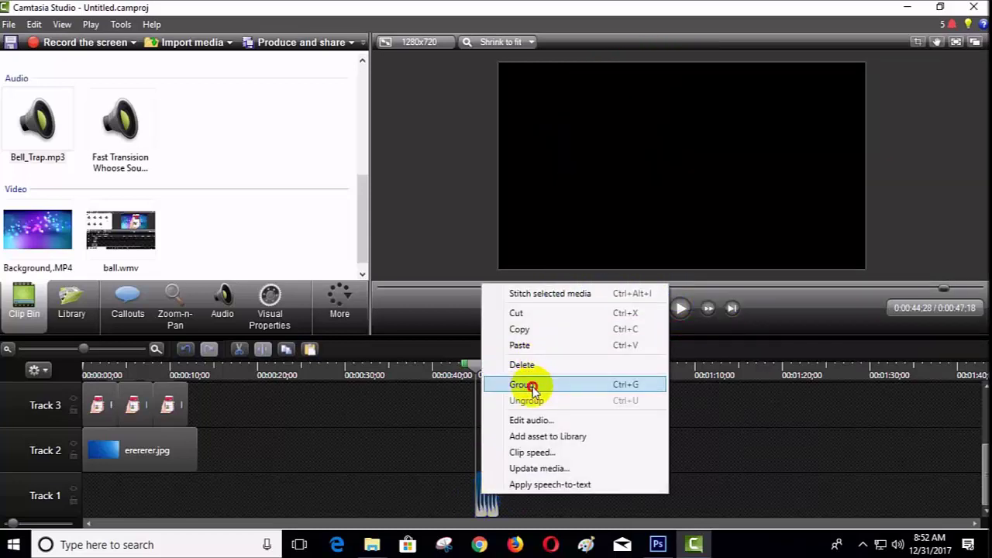
{"action": "left_click", "coordinate": [528, 384]}
Move the bell sound group to Track 6 above the bell animation, aligning their ends, and preview the timing
{"action": "left_click_drag", "start_coordinate": [487, 477], "coordinate": [195, 418]}
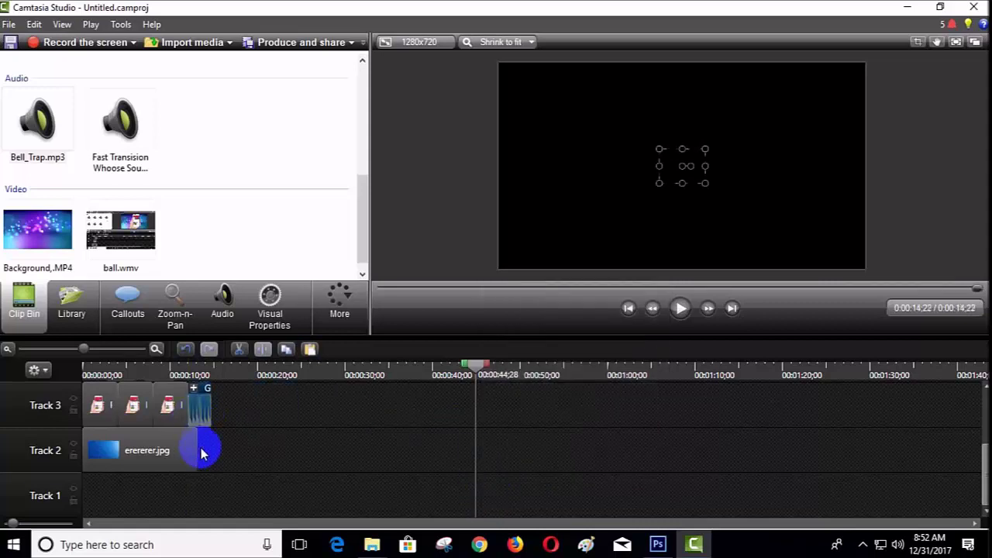
{"action": "left_click_drag", "start_coordinate": [199, 454], "coordinate": [163, 392]}
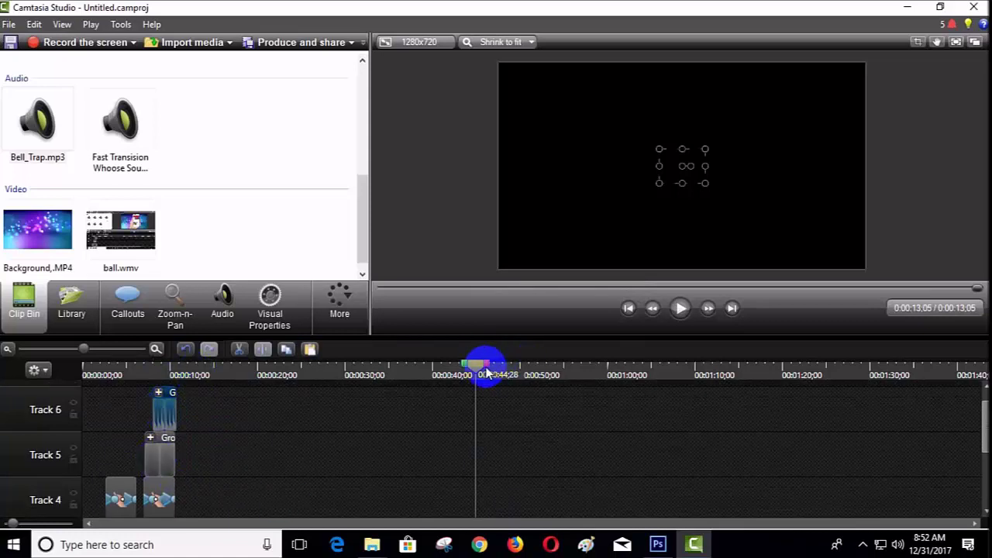
{"action": "left_click_drag", "start_coordinate": [486, 374], "coordinate": [136, 413]}
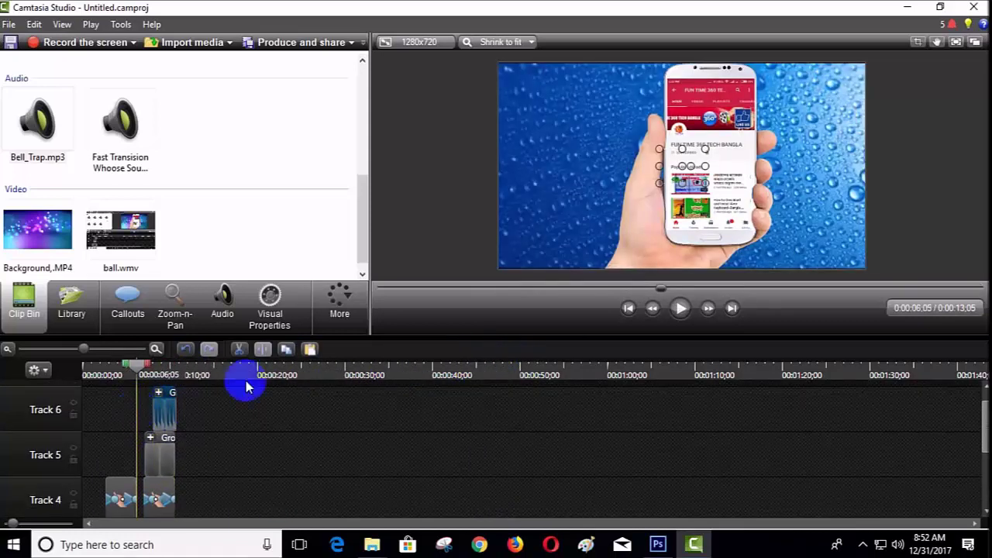
{"action": "left_click", "coordinate": [681, 309]}
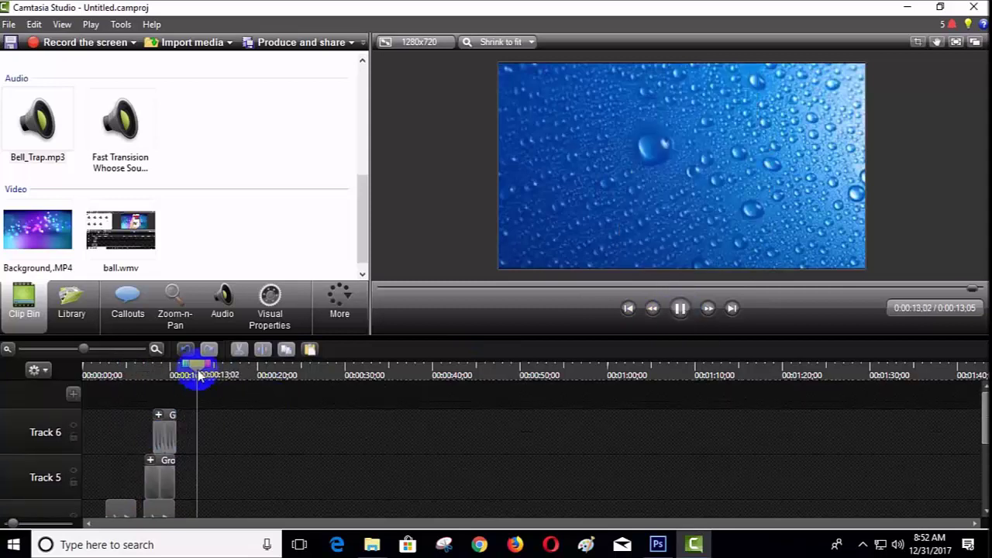
{"action": "left_click_drag", "start_coordinate": [199, 376], "coordinate": [137, 377]}
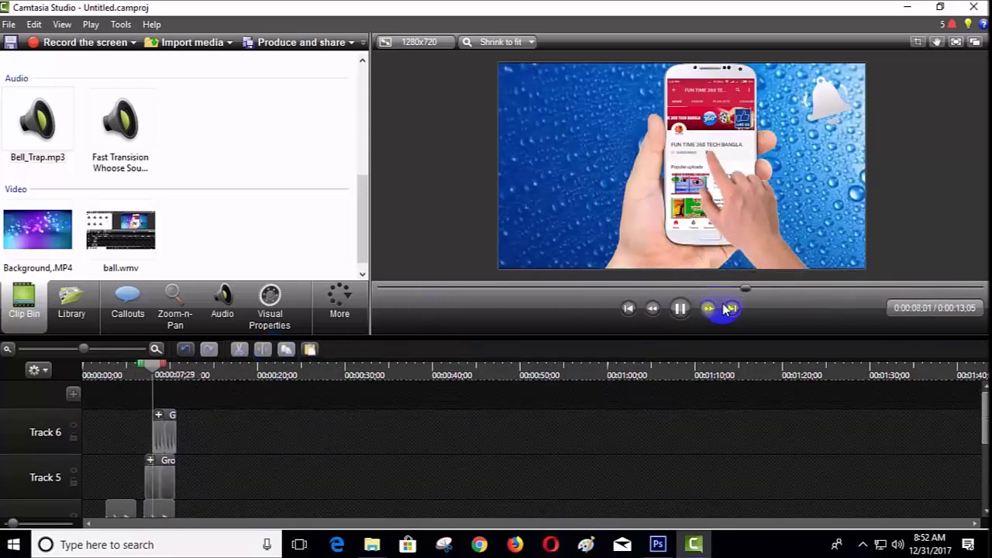
{"action": "left_click", "coordinate": [681, 308]}
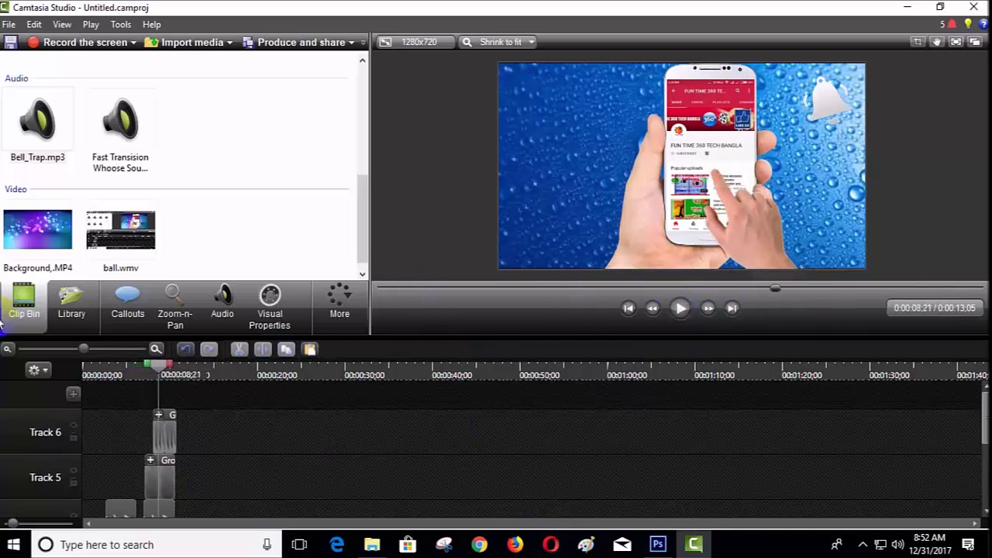
Add the library asset Group_2017-12-25_085116 to Track 7 from 0:00:00;00 and trim its end to match the bell clips
{"action": "left_click", "coordinate": [66, 311]}
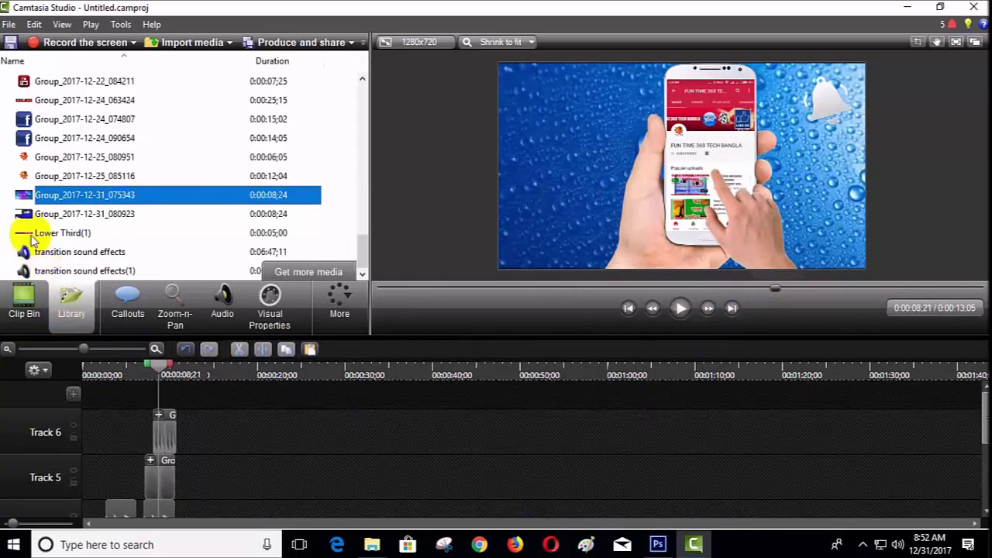
{"action": "double_click", "coordinate": [56, 177]}
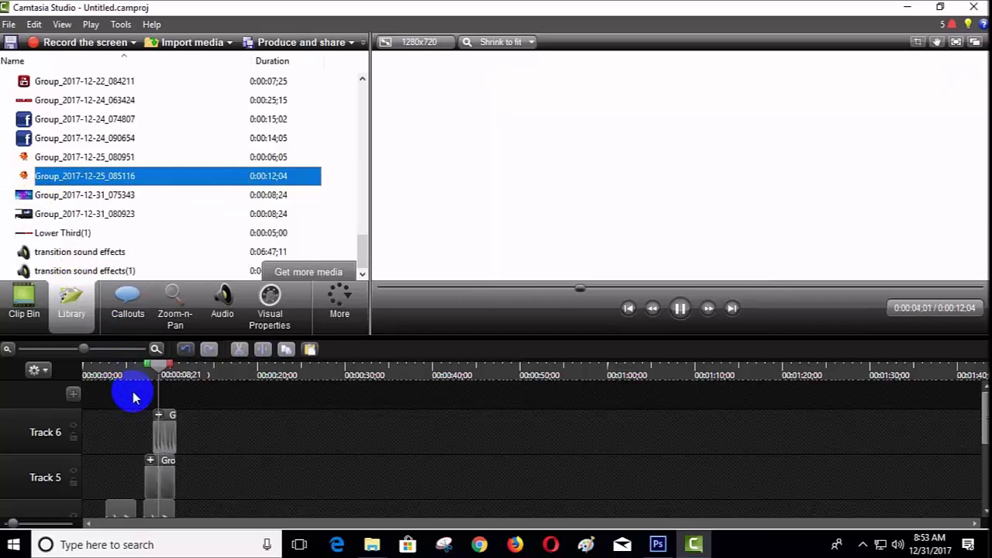
{"action": "left_click_drag", "start_coordinate": [134, 397], "coordinate": [134, 396]}
{"action": "scroll", "coordinate": [250, 452], "scroll_direction": "up", "scroll_amount": 1}
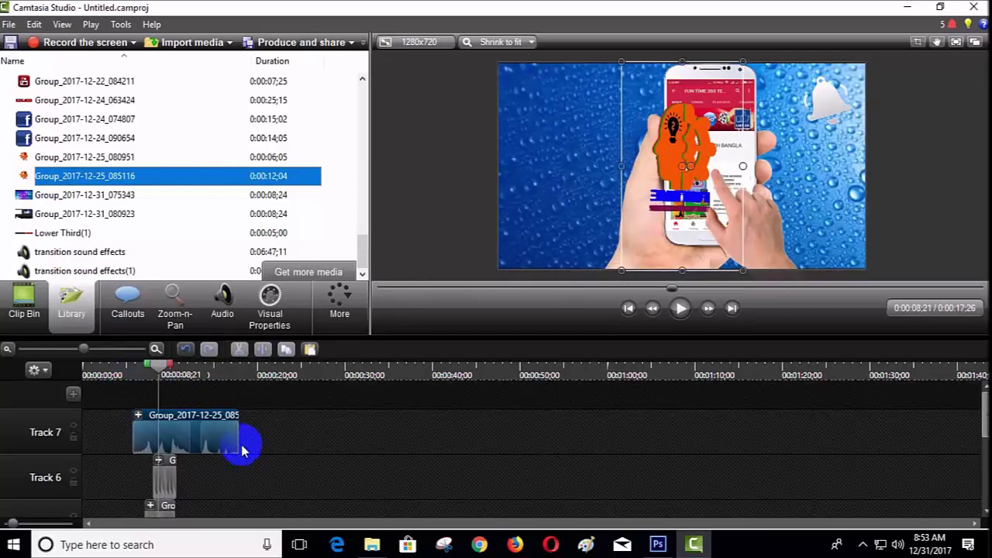
{"action": "left_click_drag", "start_coordinate": [205, 418], "coordinate": [118, 414]}
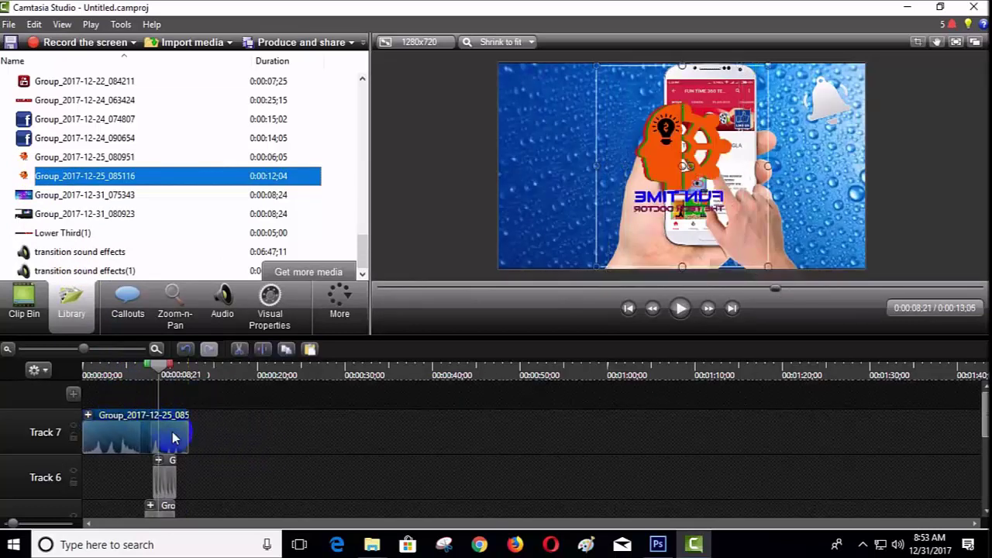
{"action": "left_click_drag", "start_coordinate": [187, 432], "coordinate": [176, 433]}
Place the FUN TIME logo animation in the canvas's upper-left area beside the phone and preview the sequence
{"action": "left_click_drag", "start_coordinate": [161, 378], "coordinate": [68, 393]}
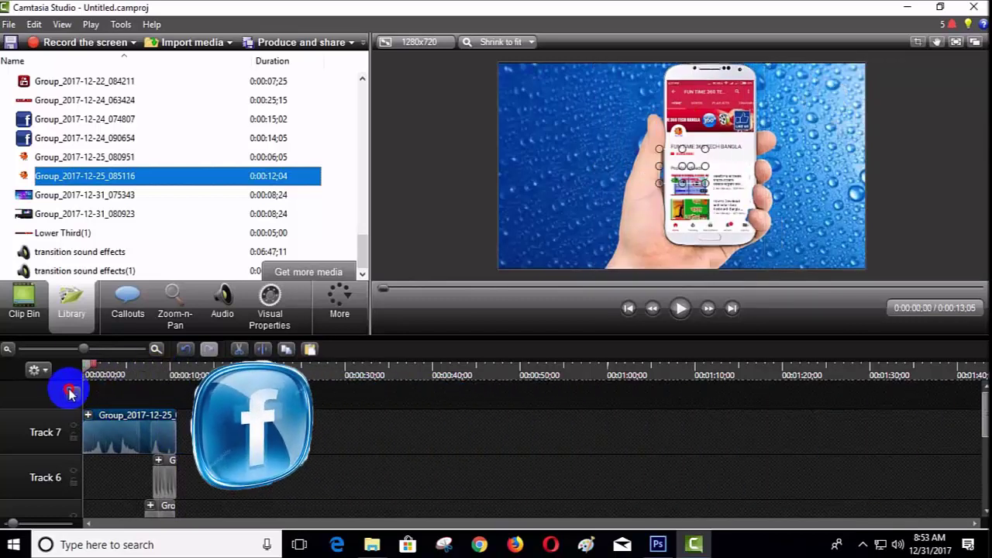
{"action": "left_click", "coordinate": [681, 308]}
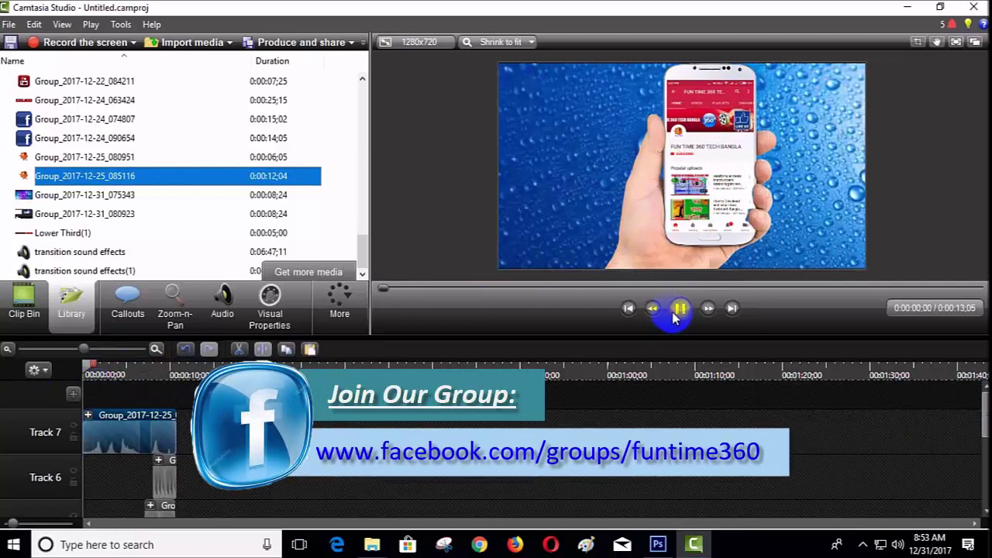
{"action": "left_click_drag", "start_coordinate": [652, 178], "coordinate": [554, 160]}
{"action": "left_click", "coordinate": [680, 308]}
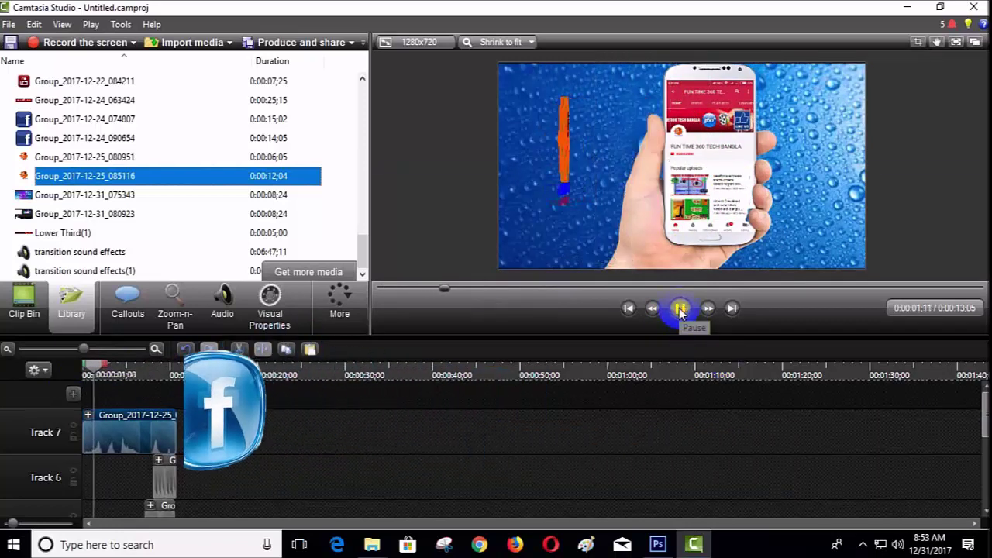
{"action": "left_click", "coordinate": [571, 215]}
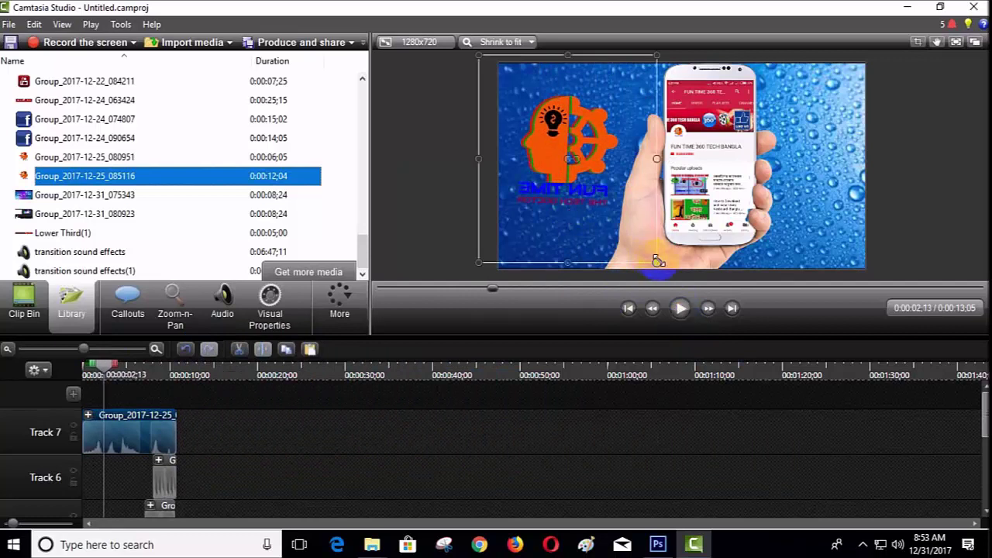
{"action": "left_click_drag", "start_coordinate": [571, 184], "coordinate": [568, 165]}
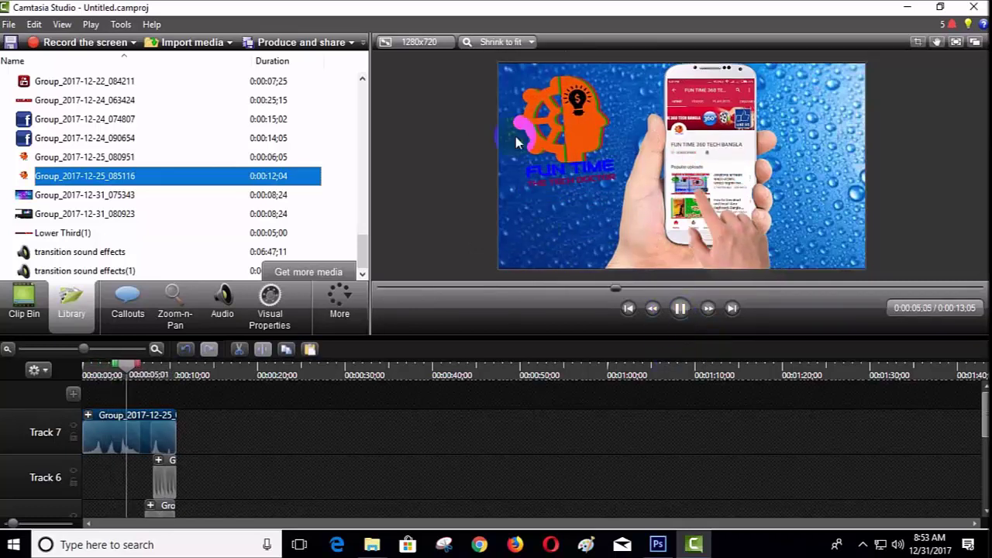
{"action": "left_click", "coordinate": [679, 310]}
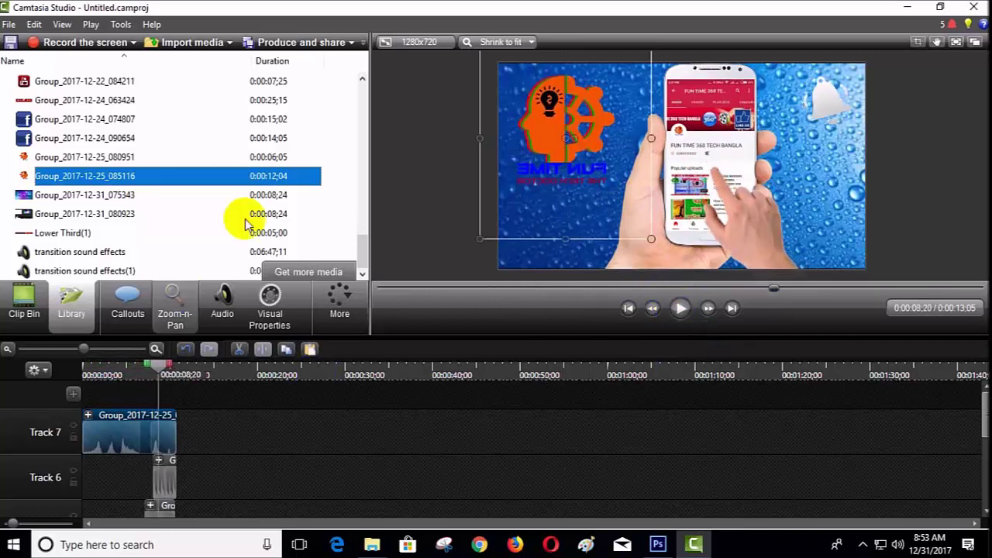
{"action": "scroll", "coordinate": [423, 398], "scroll_direction": "down", "scroll_amount": 5}
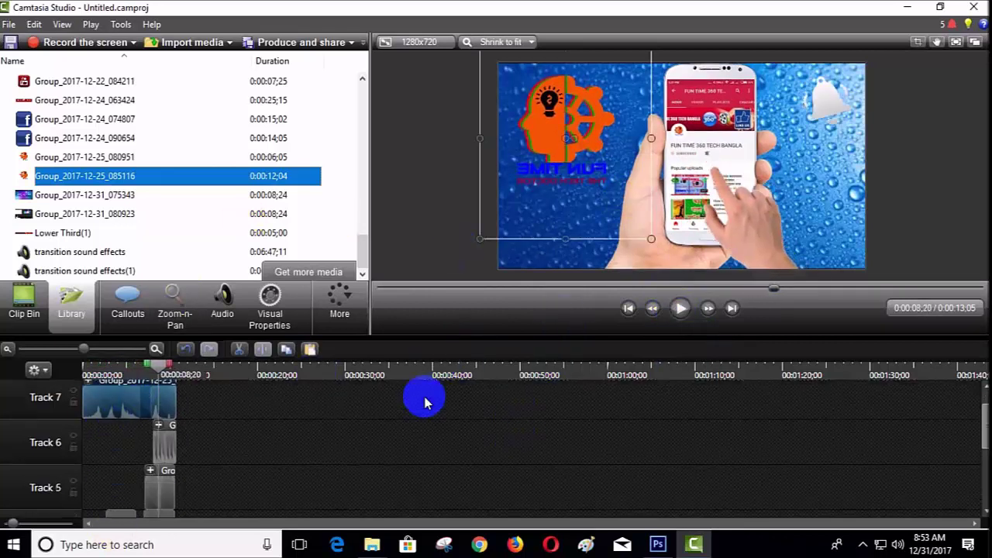
{"action": "scroll", "coordinate": [425, 401], "scroll_direction": "up", "scroll_amount": 5}
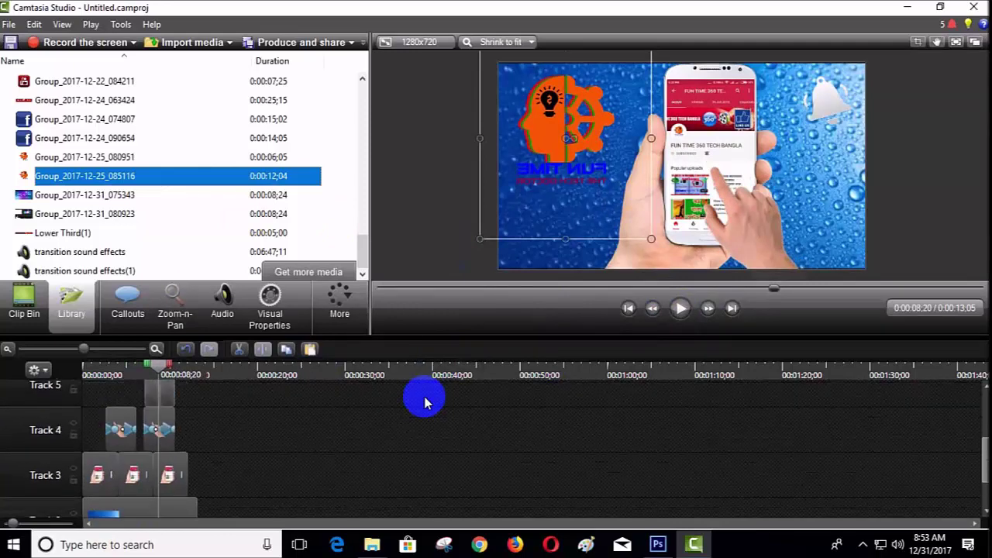
{"action": "scroll", "coordinate": [425, 401], "scroll_direction": "down", "scroll_amount": 5}
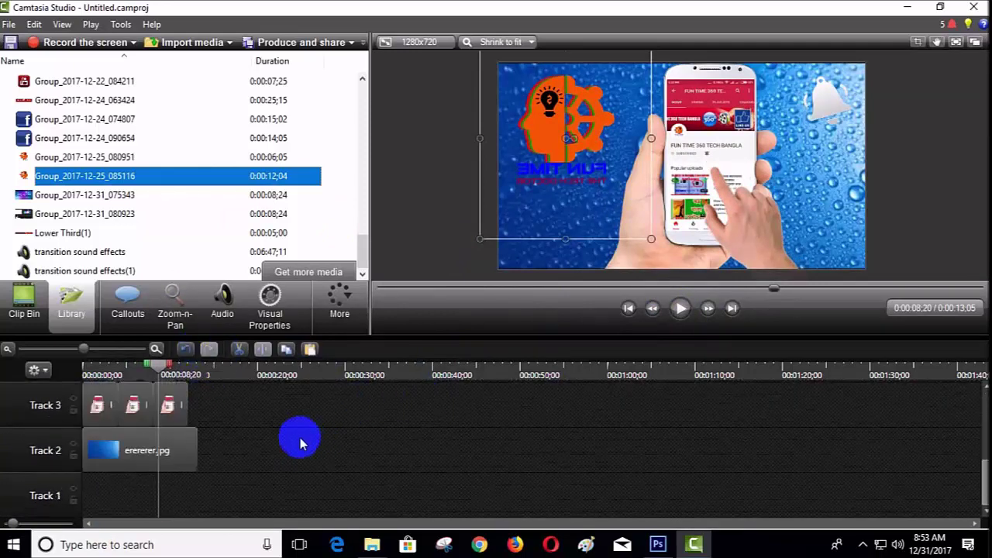
{"action": "scroll", "coordinate": [294, 434], "scroll_direction": "up", "scroll_amount": 5}
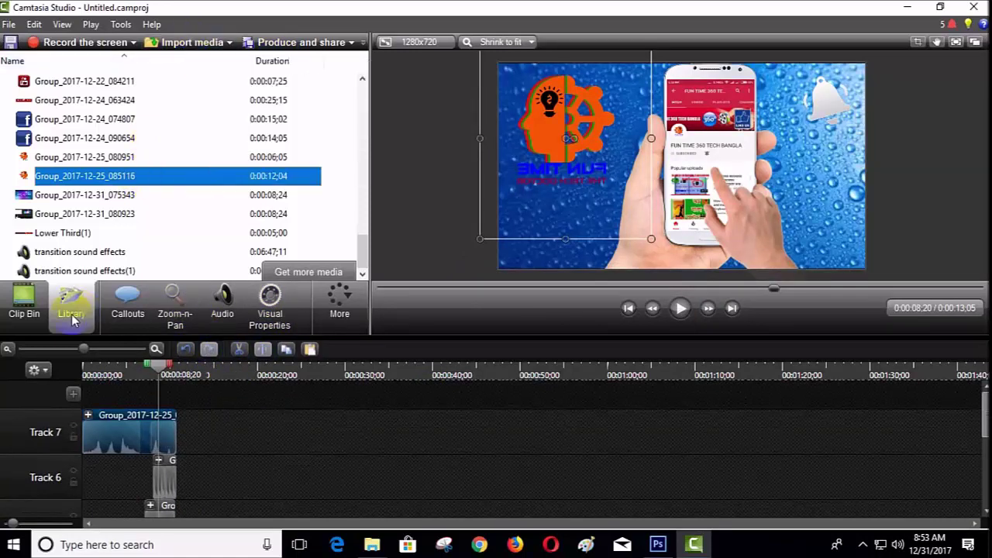
Add ball.wmv from the imported media to Track 6, starting at about 0:00:30, clear of the existing clips
{"action": "left_click", "coordinate": [23, 304]}
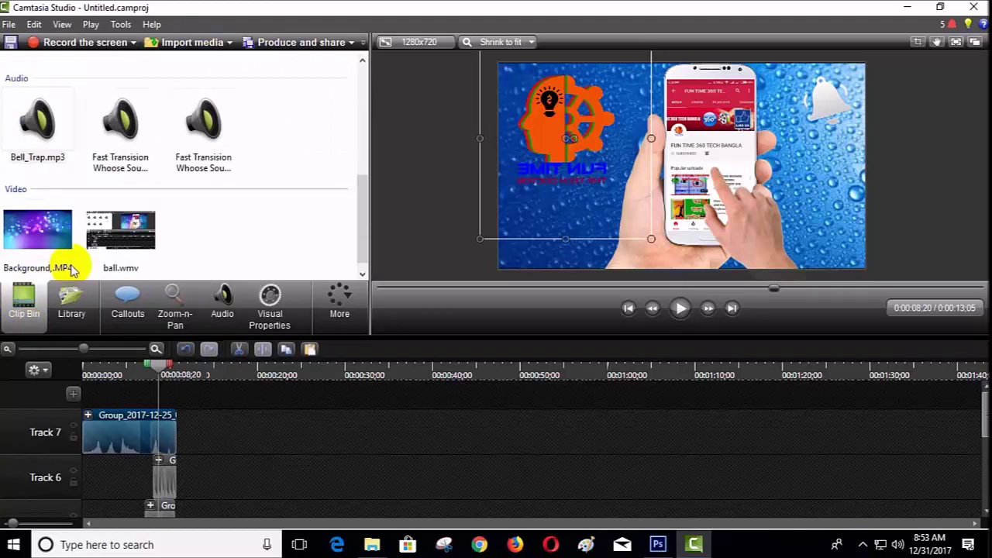
{"action": "scroll", "coordinate": [71, 269], "scroll_direction": "up", "scroll_amount": 2}
{"action": "scroll", "coordinate": [82, 255], "scroll_direction": "down", "scroll_amount": 3}
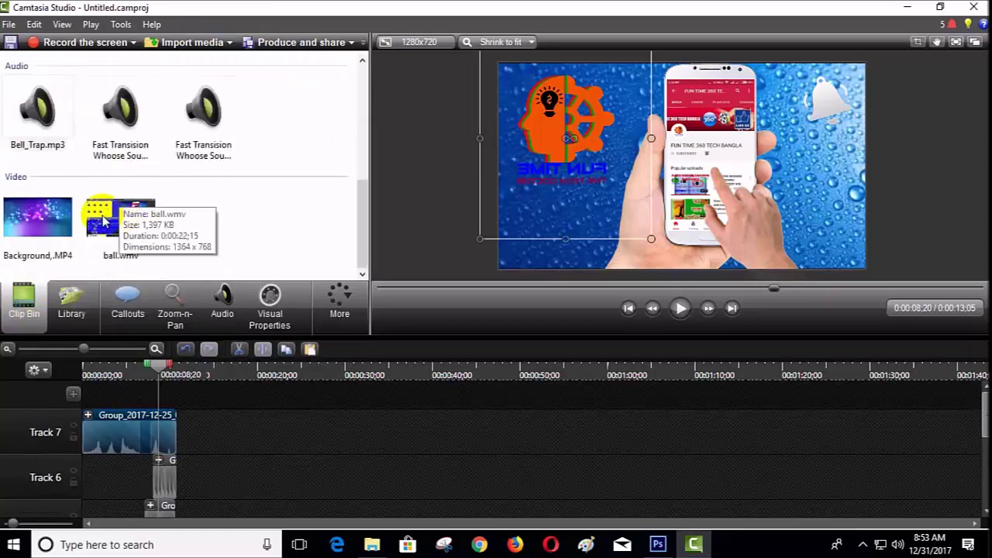
{"action": "left_click_drag", "start_coordinate": [103, 221], "coordinate": [251, 358]}
{"action": "left_click_drag", "start_coordinate": [272, 465], "coordinate": [269, 467]}
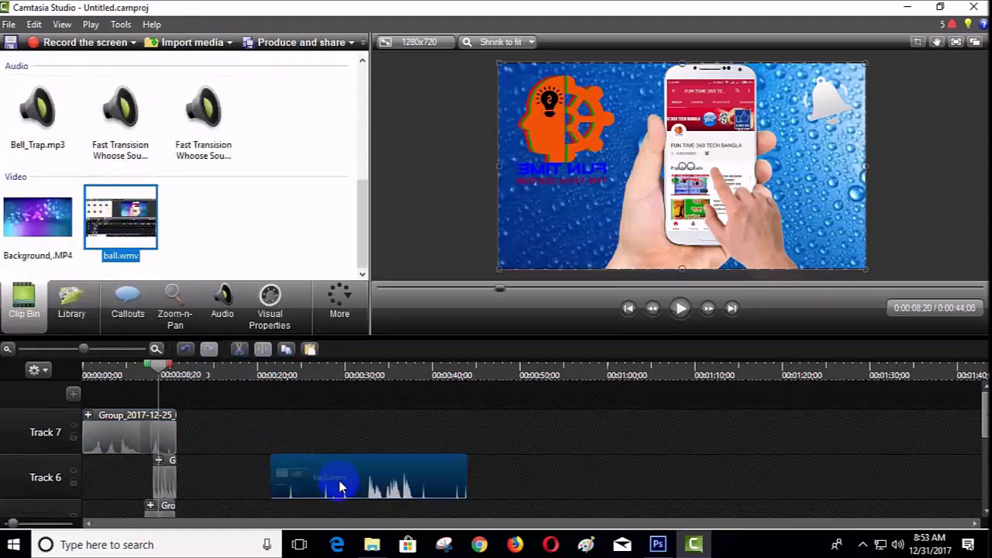
{"action": "left_click_drag", "start_coordinate": [410, 491], "coordinate": [489, 492]}
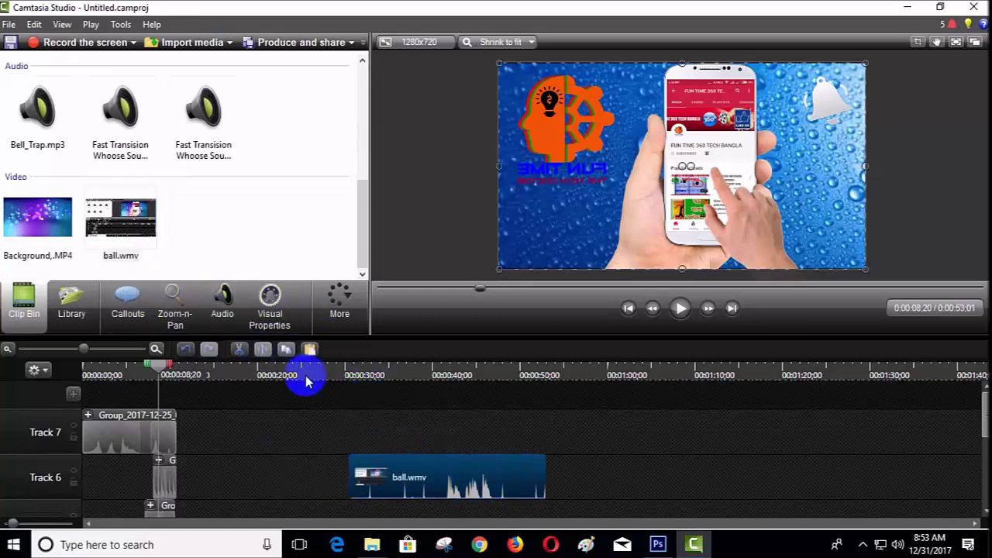
Split ball.wmv on Track 6 at 0:00:41;20 and delete the portion before the cut
{"action": "left_click_drag", "start_coordinate": [165, 374], "coordinate": [456, 440]}
{"action": "right_click", "coordinate": [411, 493]}
{"action": "left_click", "coordinate": [456, 292]}
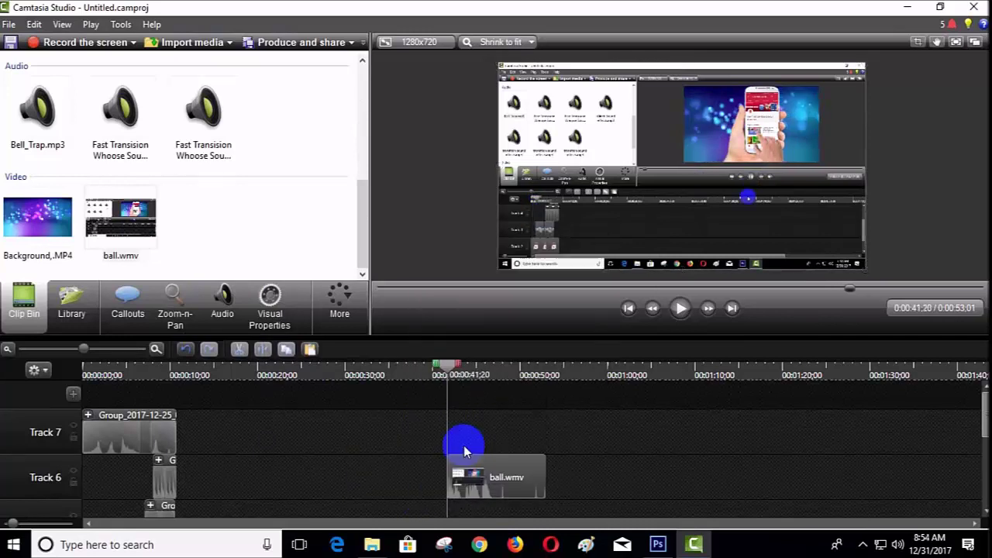
Split the remaining ball.wmv clip at 0:00:46;28 and delete the portion after the cut
{"action": "left_click_drag", "start_coordinate": [448, 380], "coordinate": [494, 380]}
{"action": "left_click", "coordinate": [455, 483]}
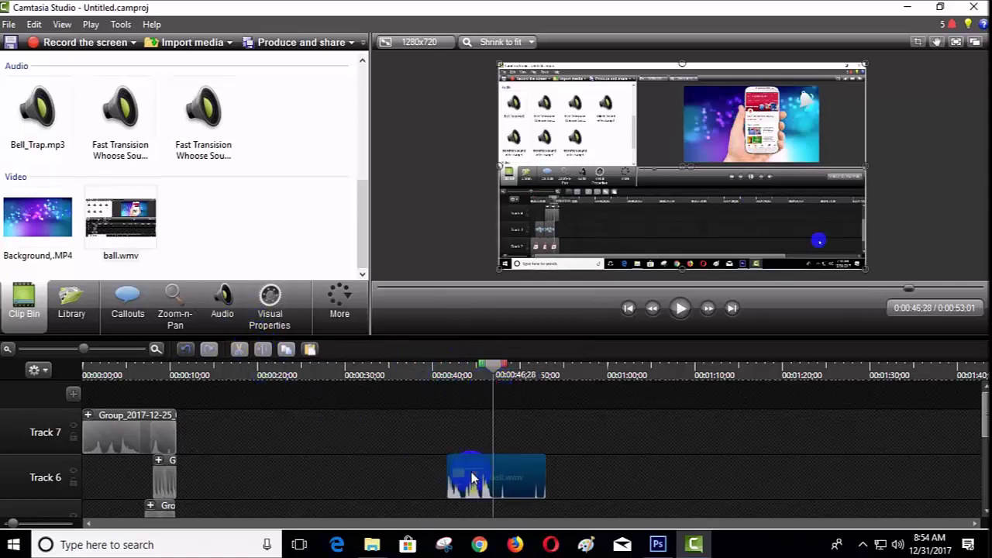
{"action": "left_click", "coordinate": [267, 355]}
{"action": "left_click", "coordinate": [518, 488]}
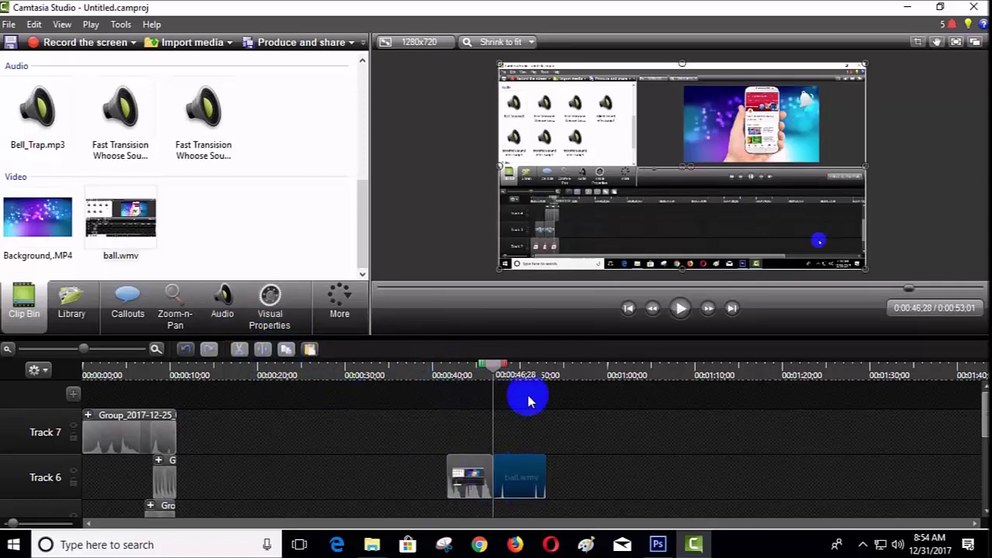
{"action": "right_click", "coordinate": [508, 480]}
{"action": "left_click", "coordinate": [546, 281]}
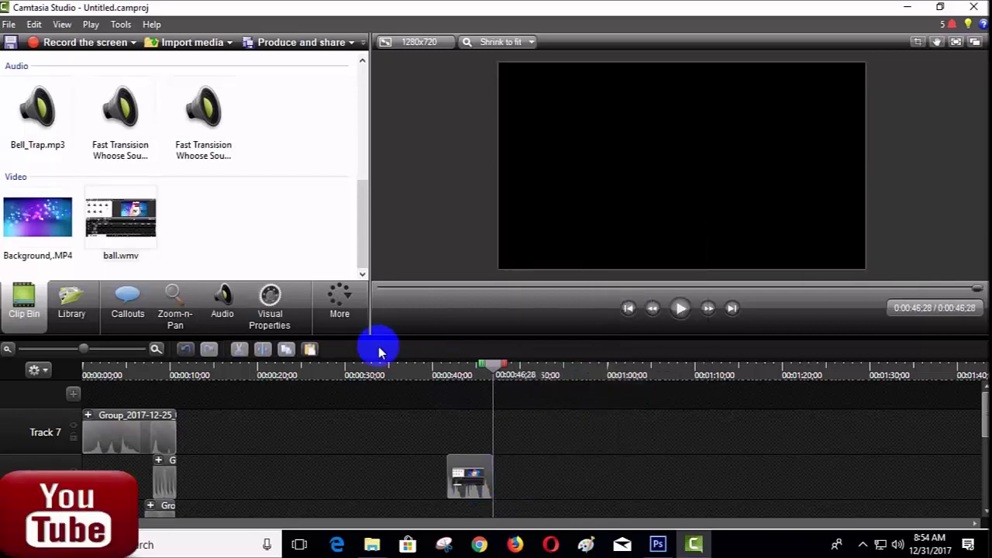
Move the trimmed ball.wmv clip to Track 1 beneath the background image, starting at about 0:00:03, and preview the sequence
{"action": "left_click_drag", "start_coordinate": [426, 490], "coordinate": [243, 438]}
{"action": "left_click_drag", "start_coordinate": [240, 512], "coordinate": [133, 511]}
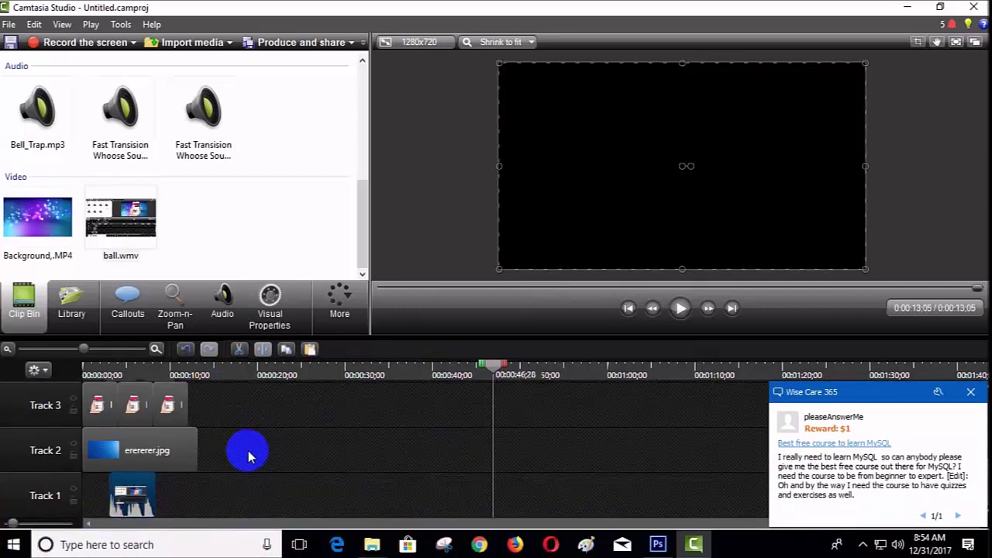
{"action": "scroll", "coordinate": [248, 457], "scroll_direction": "up", "scroll_amount": 2}
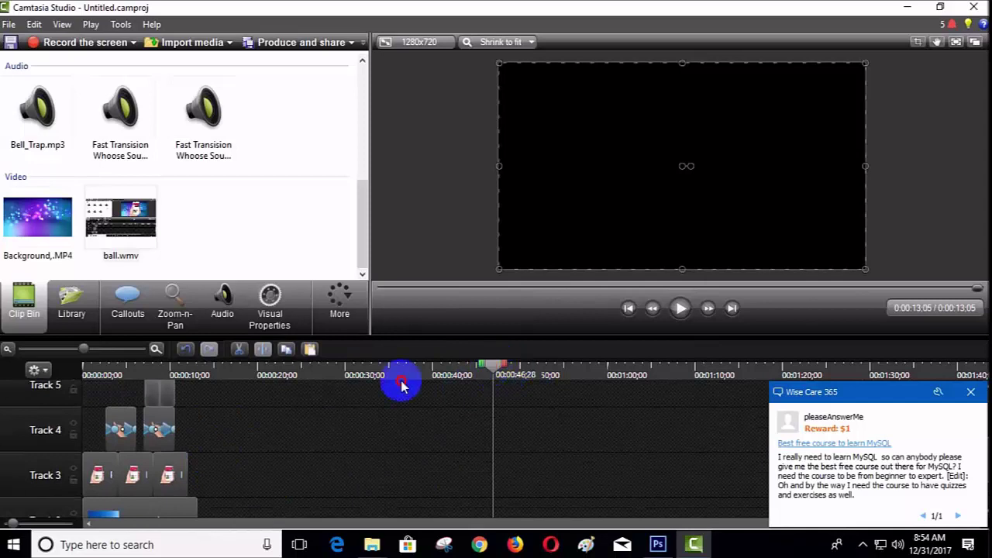
{"action": "left_click", "coordinate": [89, 408]}
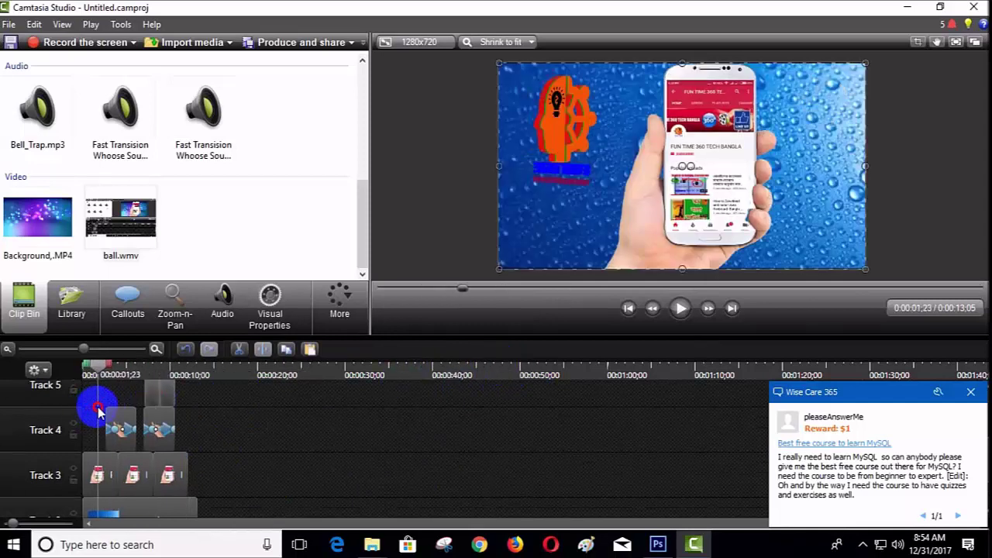
{"action": "left_click", "coordinate": [680, 310]}
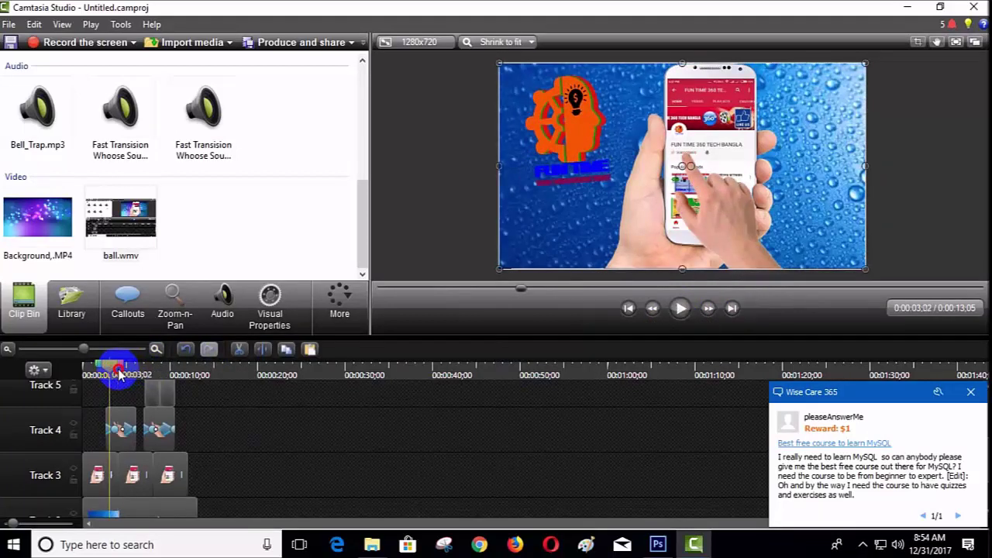
{"action": "left_click", "coordinate": [679, 309]}
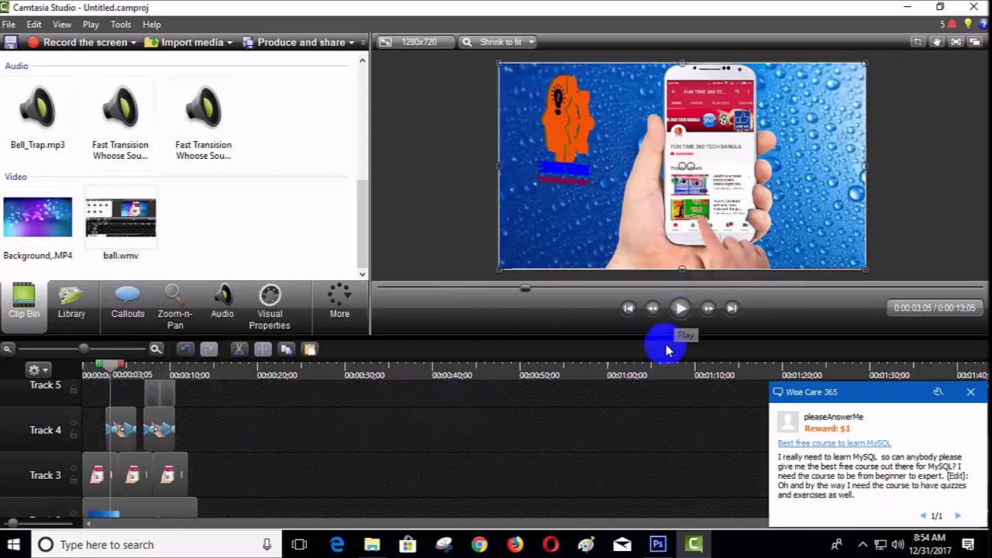
{"action": "scroll", "coordinate": [349, 390], "scroll_direction": "down", "scroll_amount": 2}
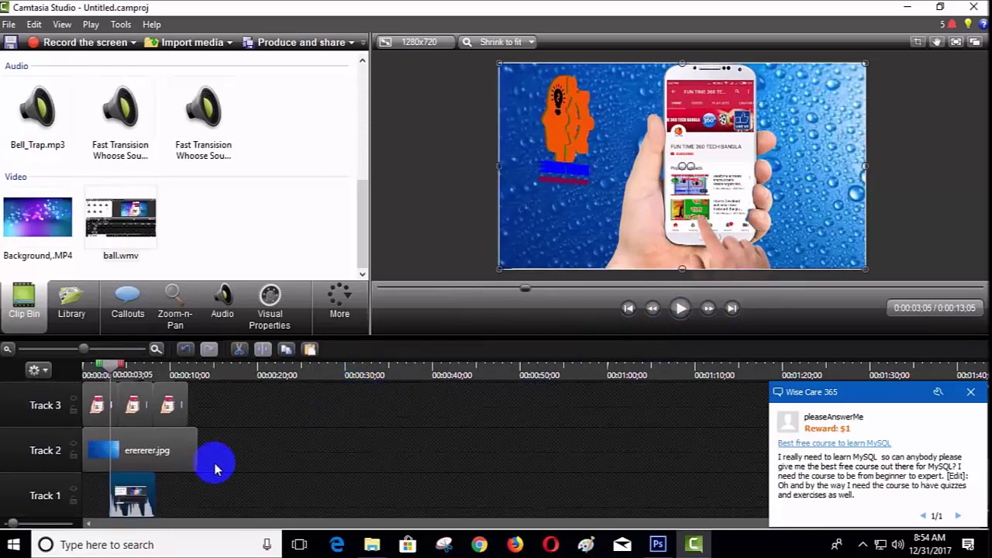
{"action": "left_click", "coordinate": [132, 488]}
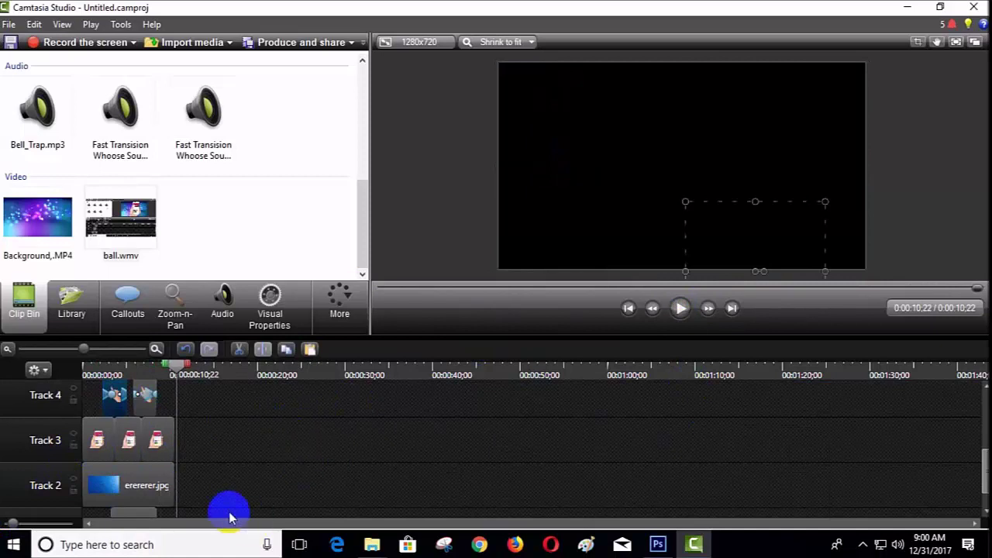
Group all clips across Tracks 1 to 7 into one group and preview the animation from 0:00:00;00
{"action": "scroll", "coordinate": [229, 511], "scroll_direction": "up", "scroll_amount": 3}
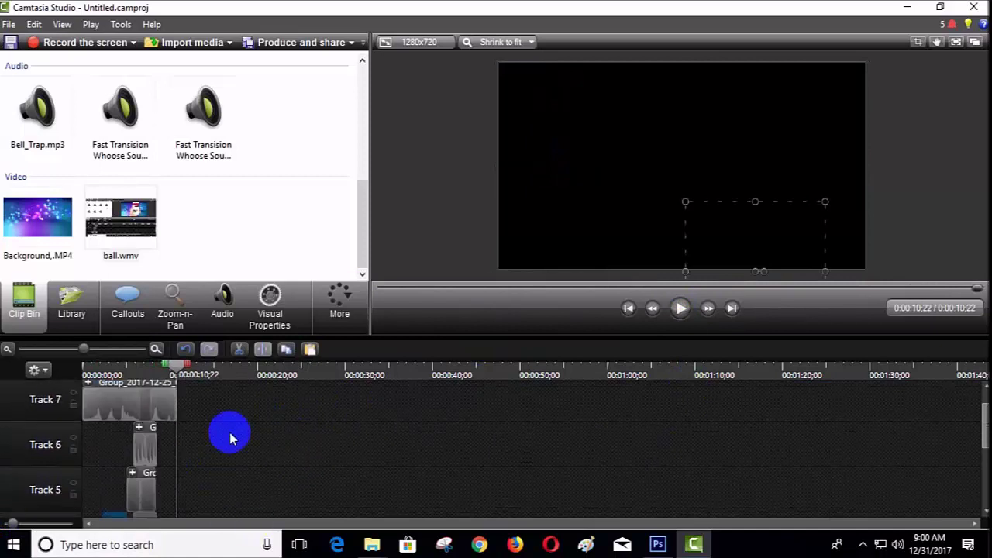
{"action": "left_click_drag", "start_coordinate": [214, 403], "coordinate": [31, 547]}
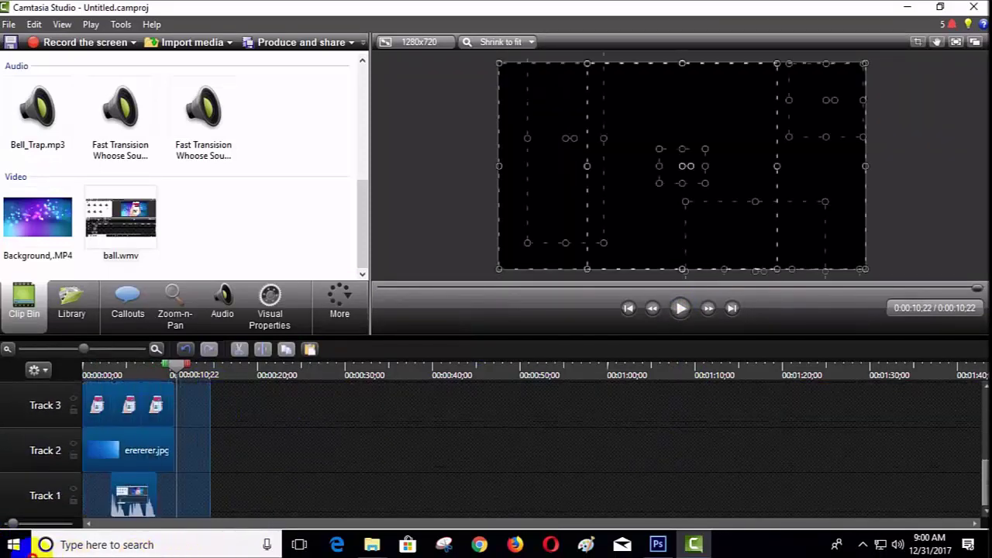
{"action": "right_click", "coordinate": [114, 398]}
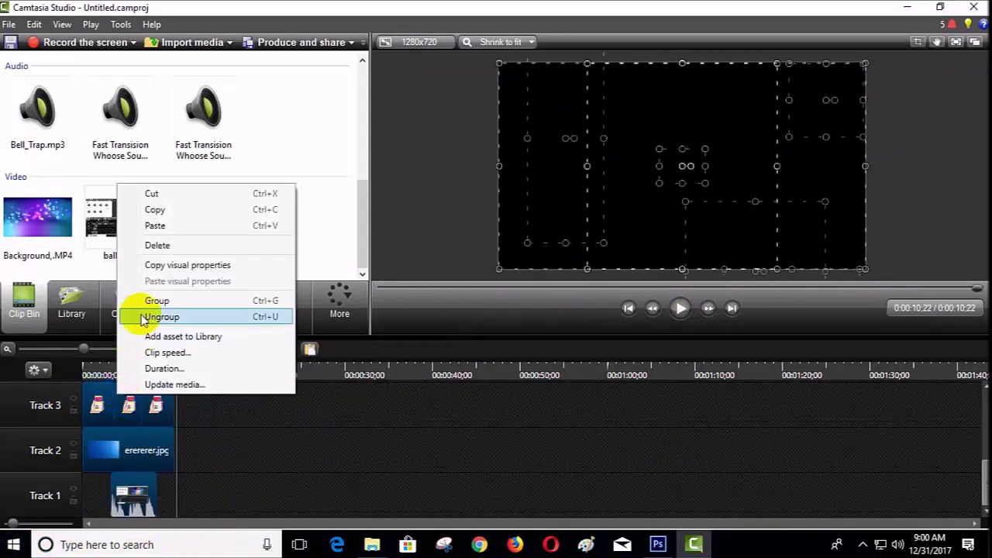
{"action": "left_click", "coordinate": [158, 301]}
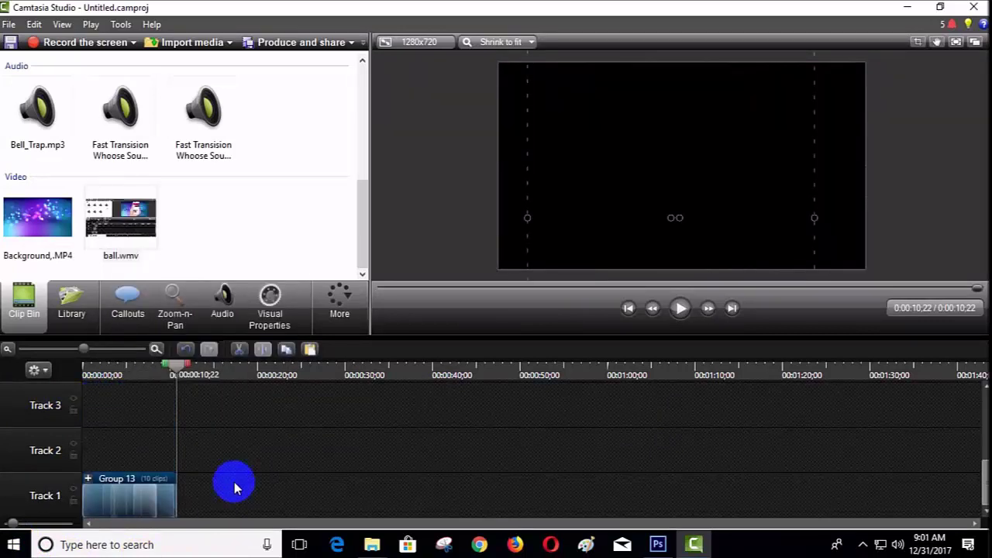
{"action": "left_click_drag", "start_coordinate": [176, 377], "coordinate": [72, 383]}
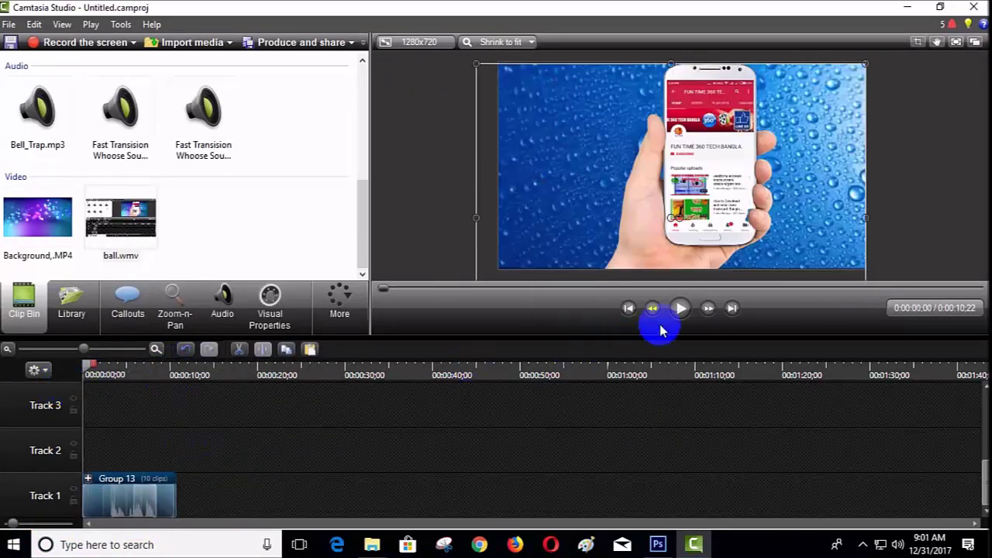
{"action": "left_click", "coordinate": [680, 310]}
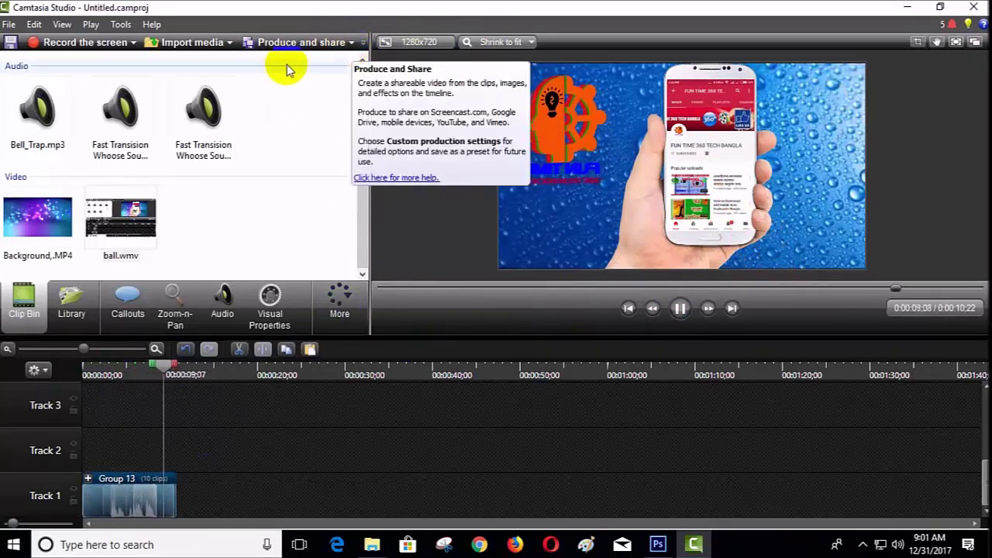
Start producing the video with the MP4 only (up to 1080p) preset, and cancel at the production name and folder page
{"action": "left_click", "coordinate": [350, 43]}
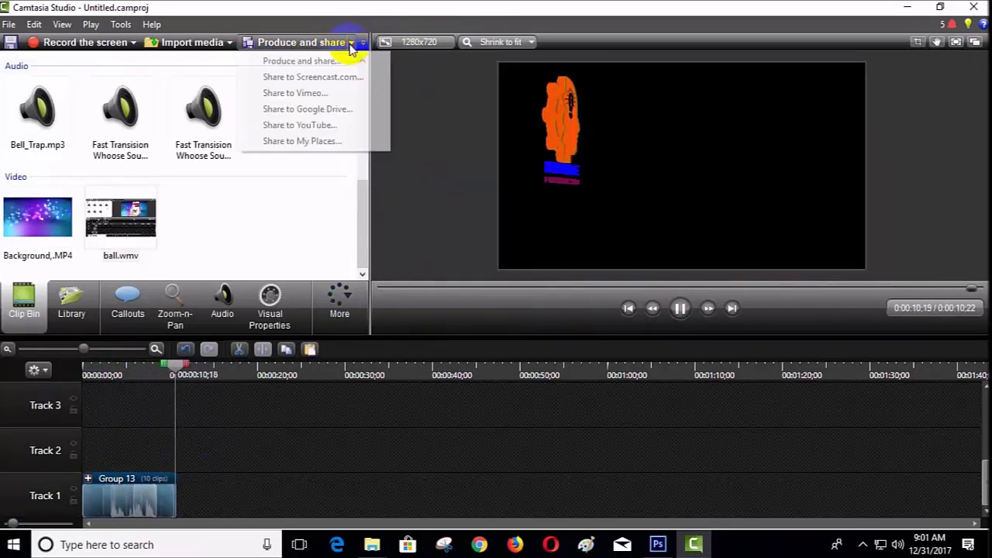
{"action": "left_click", "coordinate": [314, 61]}
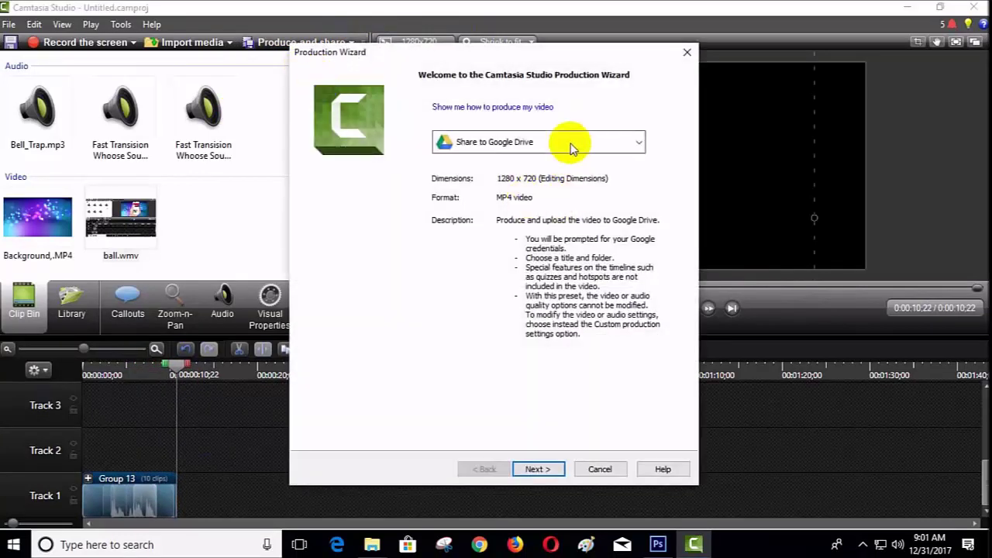
{"action": "left_click", "coordinate": [571, 147]}
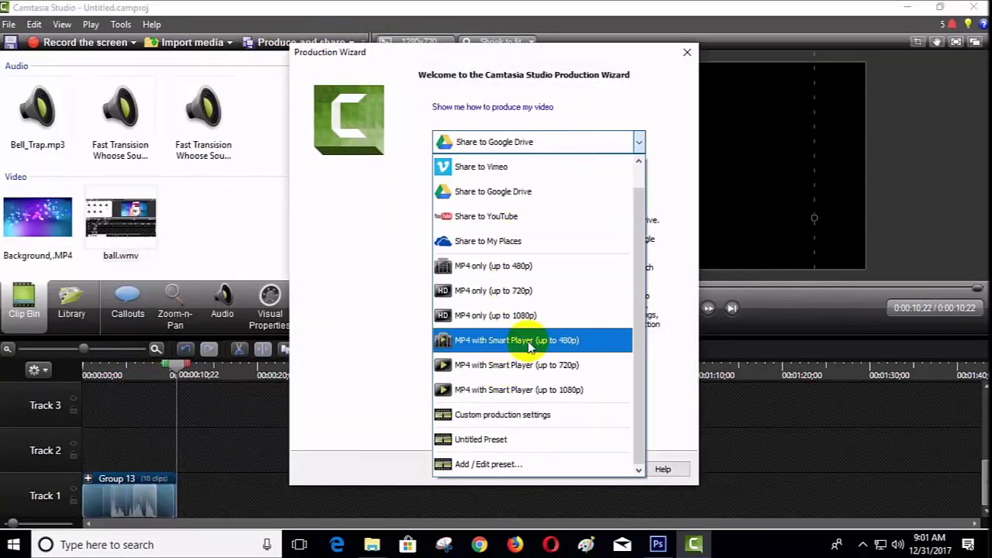
{"action": "left_click", "coordinate": [508, 325]}
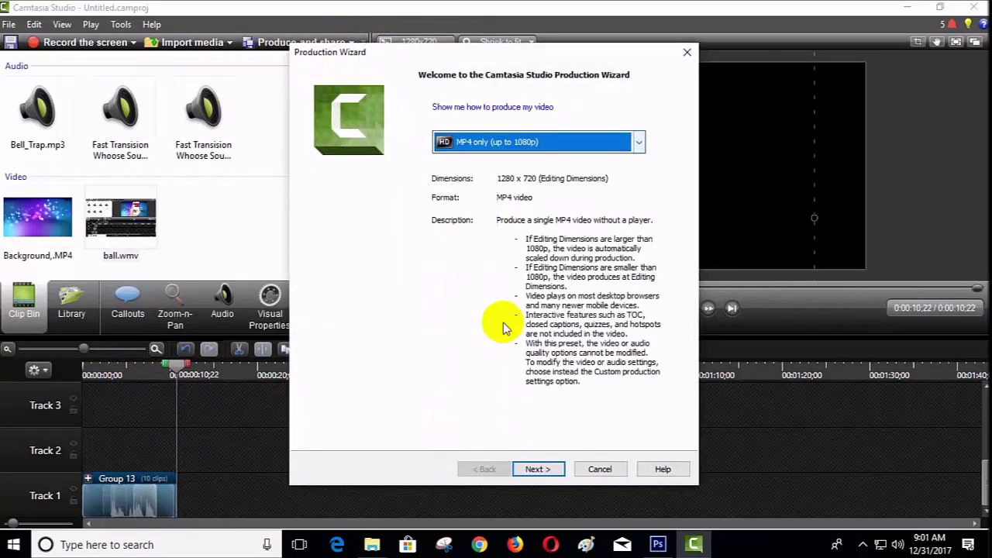
{"action": "left_click", "coordinate": [542, 469]}
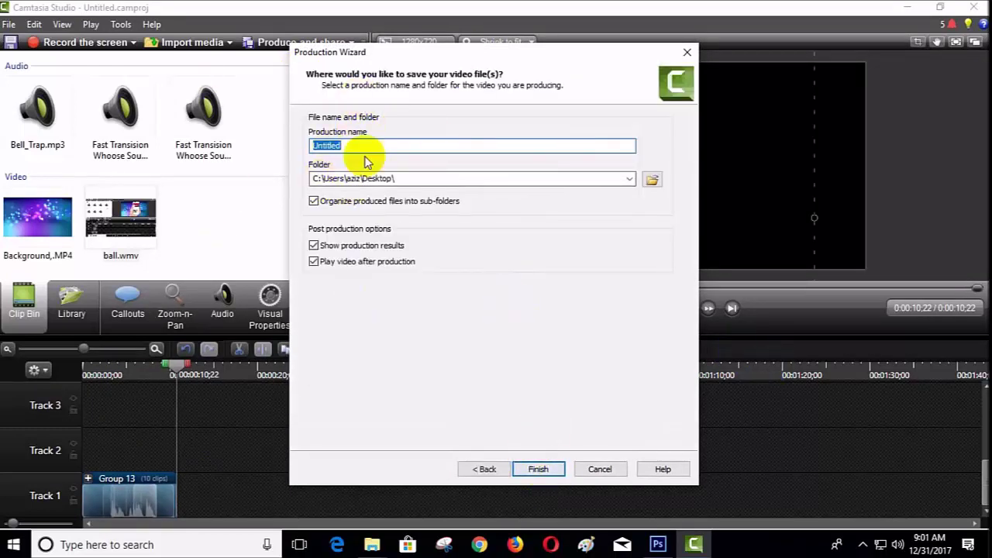
{"action": "left_click", "coordinate": [600, 469]}
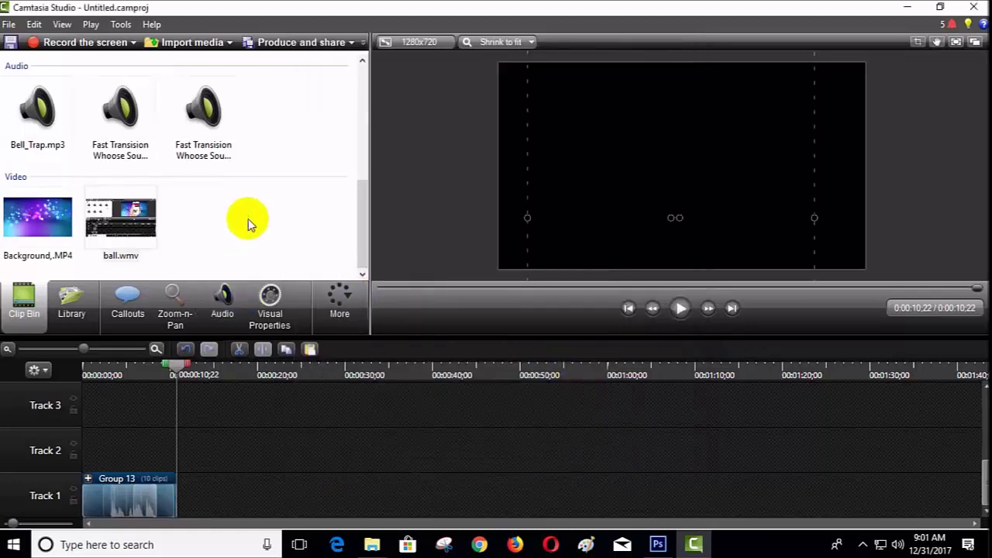
{"action": "scroll", "coordinate": [248, 222], "scroll_direction": "up", "scroll_amount": 10}
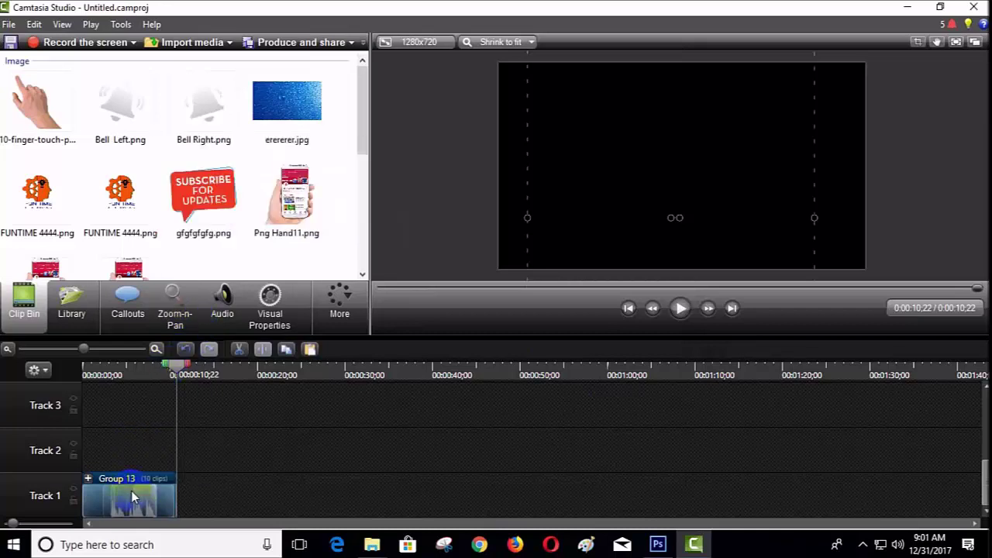
{"action": "right_click", "coordinate": [133, 497]}
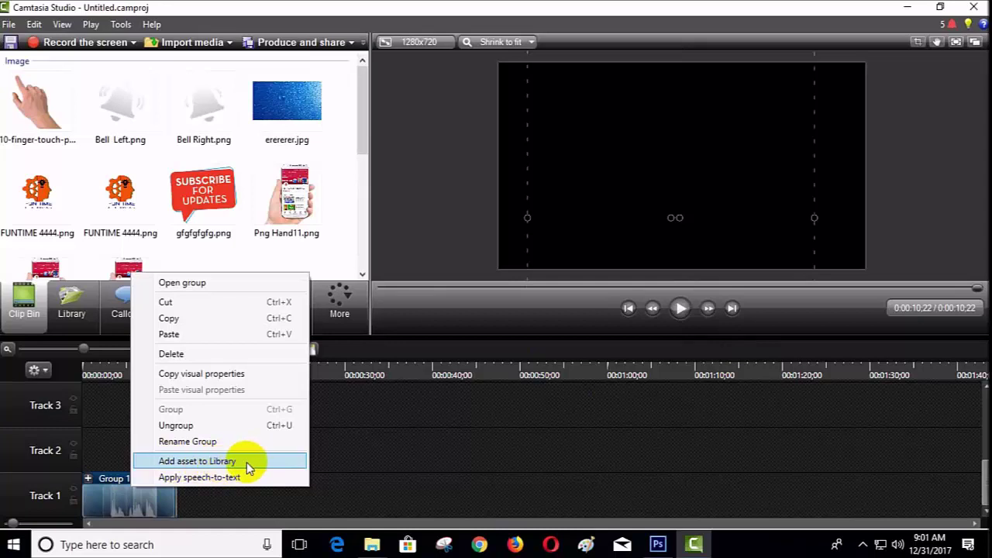
{"action": "left_click", "coordinate": [411, 421]}
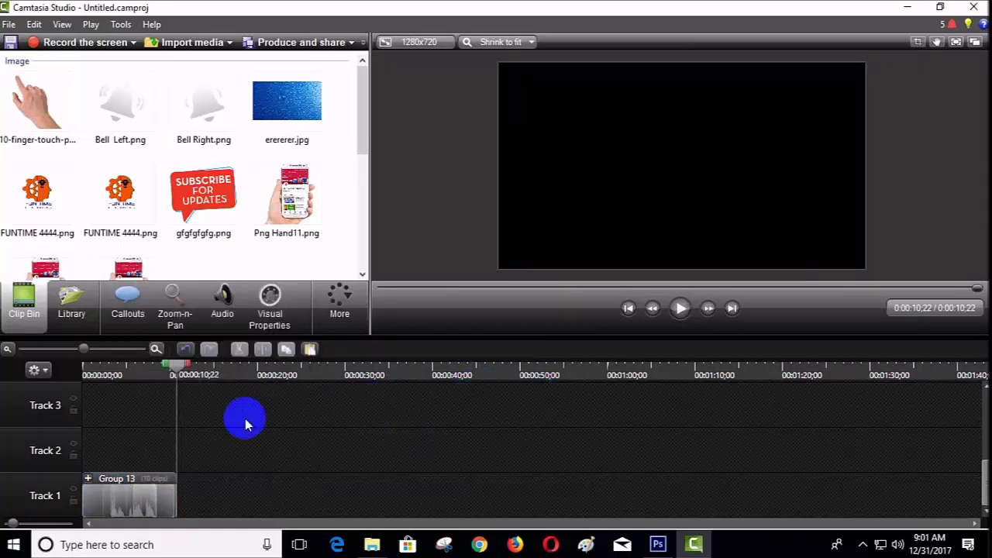